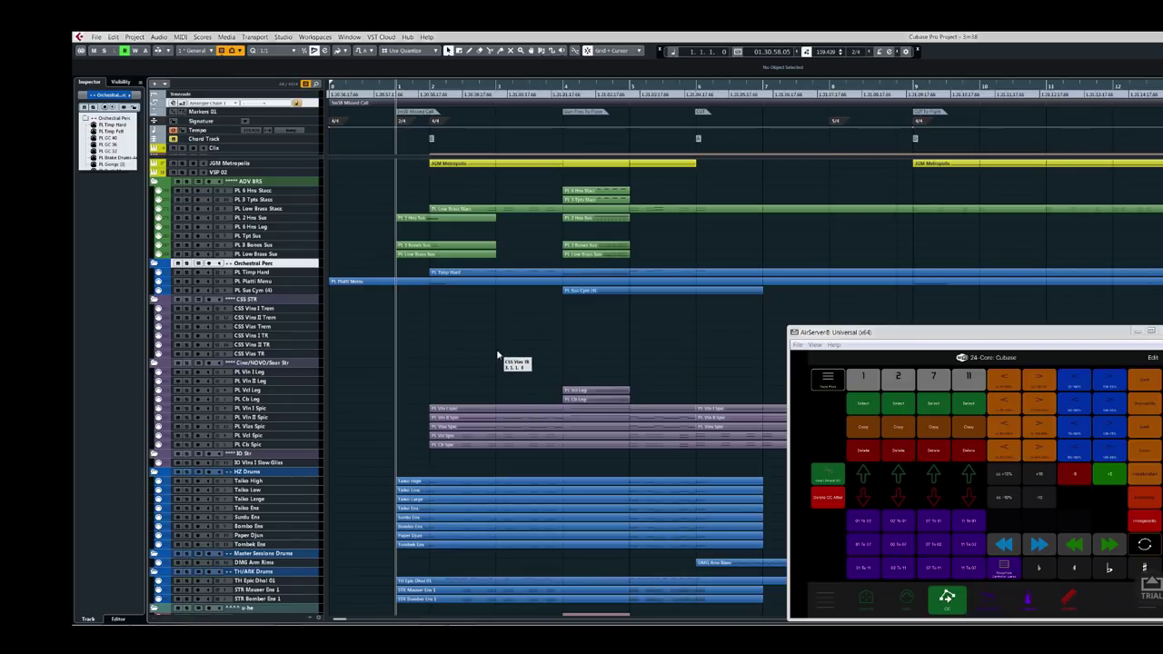
# Open the first PL 2 Hns Sus part in the lower-zone Key Editor, view it and close the editor.
pyautogui.click(413, 219)
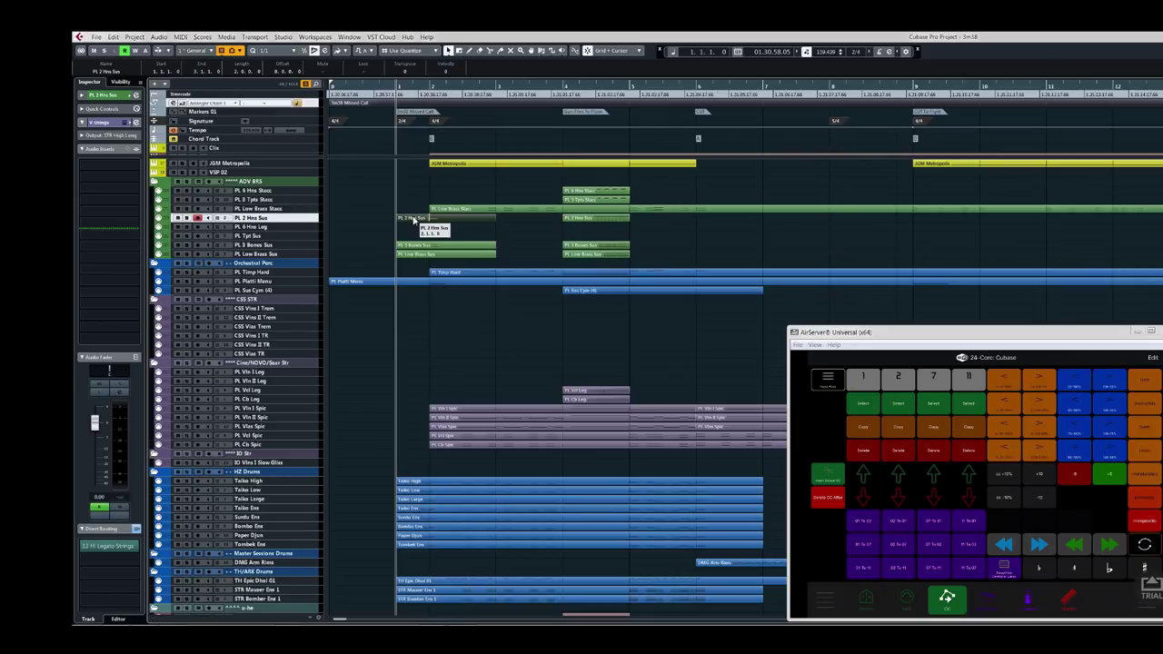
pyautogui.doubleClick(413, 221)
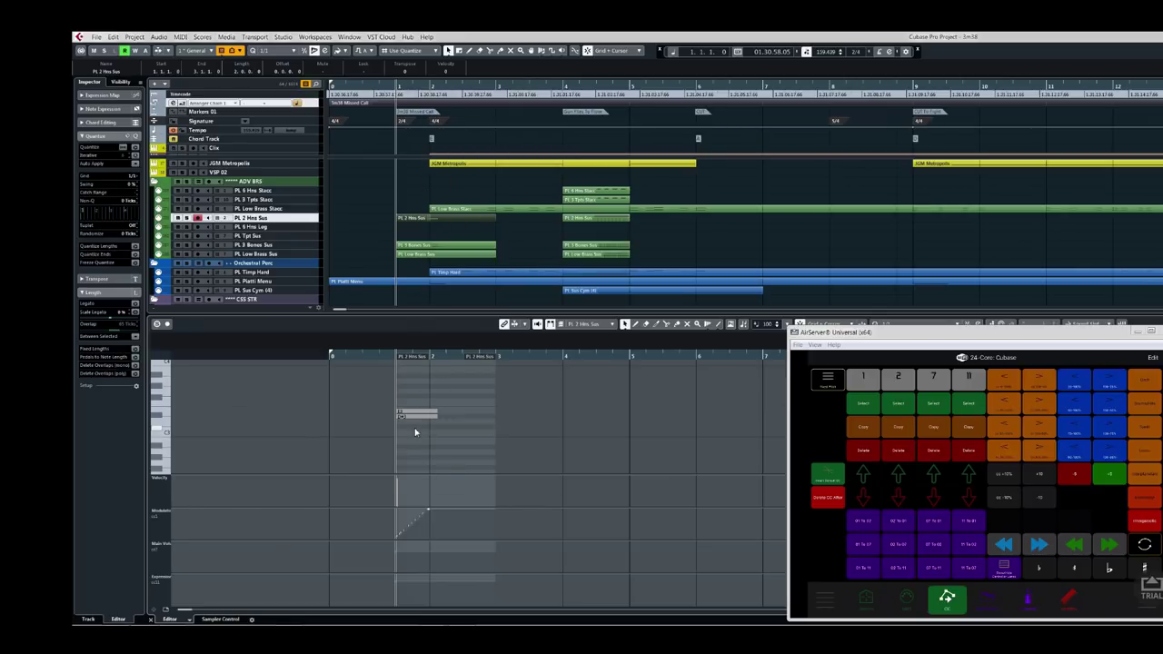
pyautogui.hotkey('ctrl', 'alt', 'e')
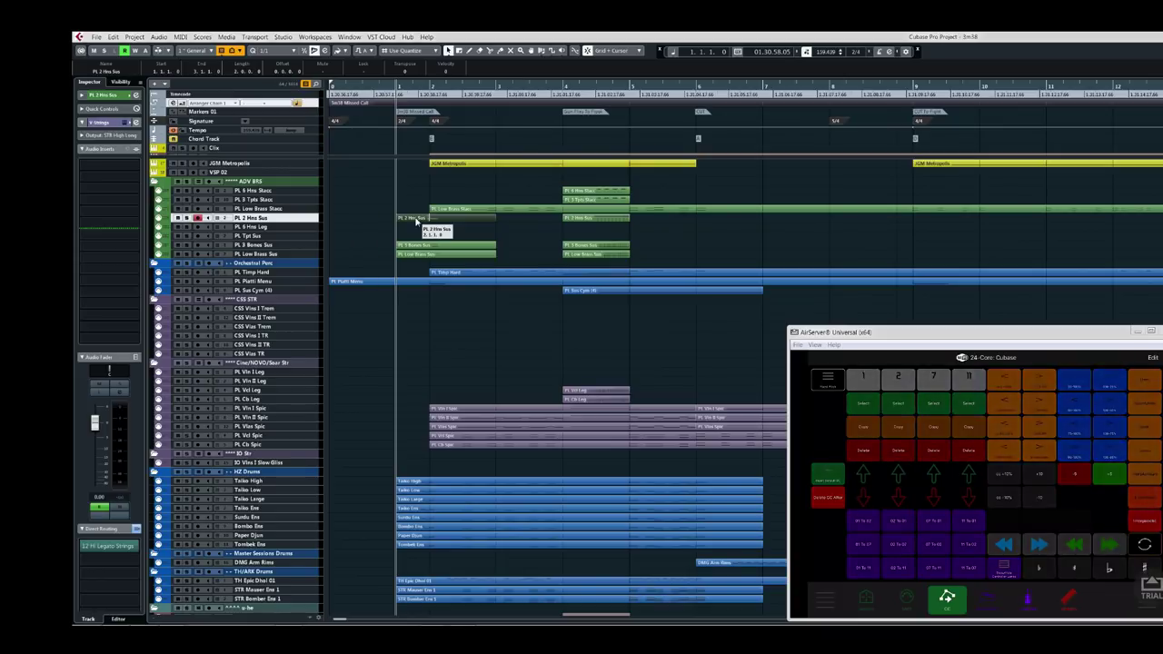
# With the part in the Key Editor window, look up the command assigned to Shift+Z in the Key Commands settings.
pyautogui.moveTo(72, 43); pyautogui.dragTo(602, 43)
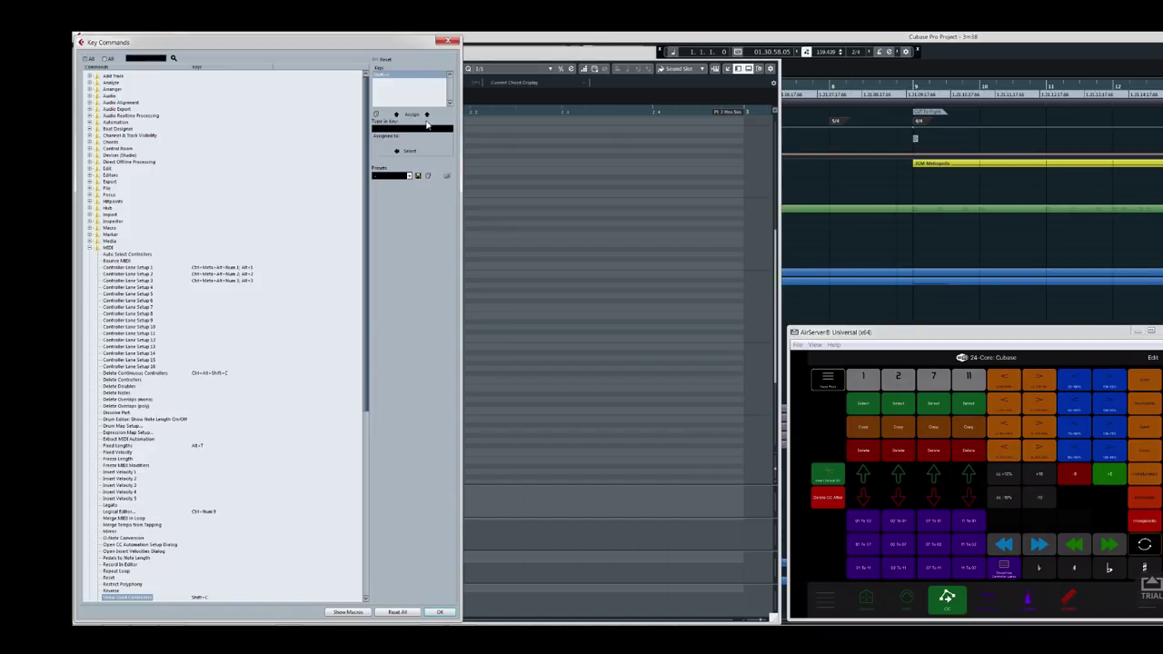
pyautogui.click(417, 129)
pyautogui.hotkey('shift', 'k')
pyautogui.hotkey('shift', 'z')
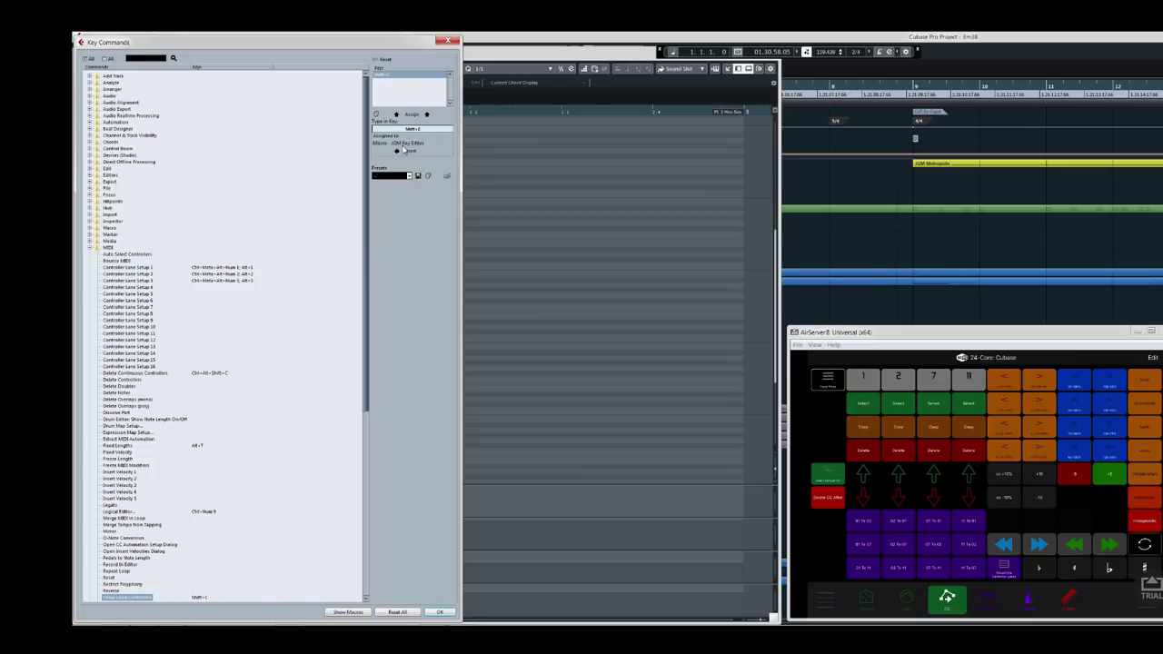
pyautogui.click(408, 151)
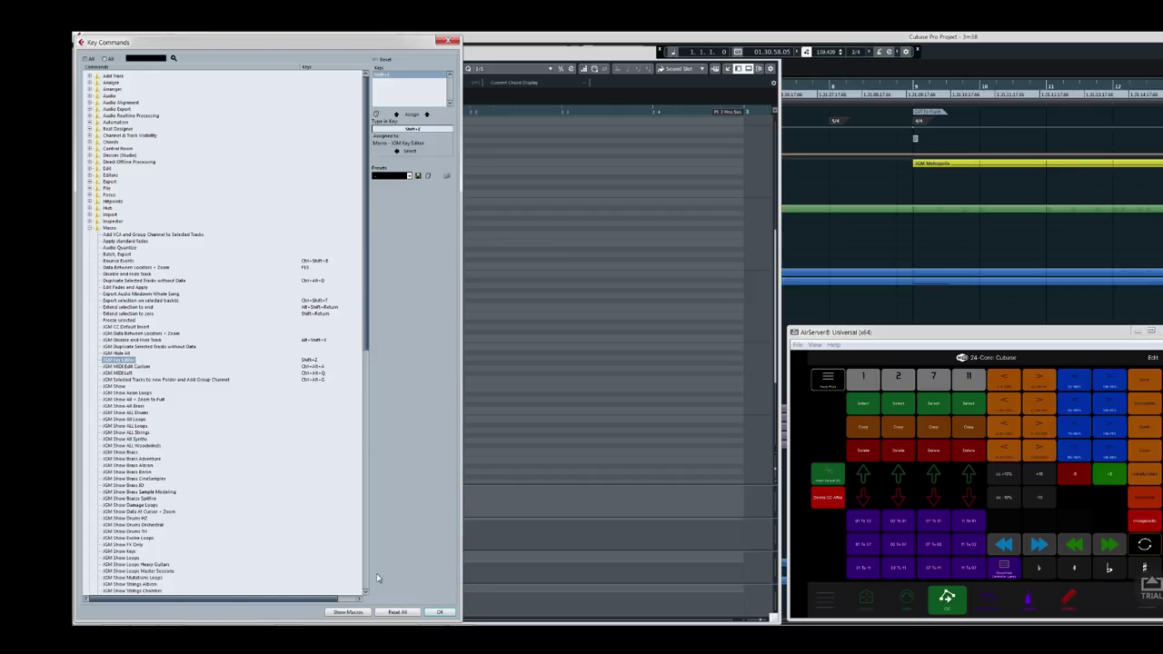
# Examine the commands inside the JGM Key Editor macro, and close the Key Commands settings and the Key Editor window.
pyautogui.click(349, 613)
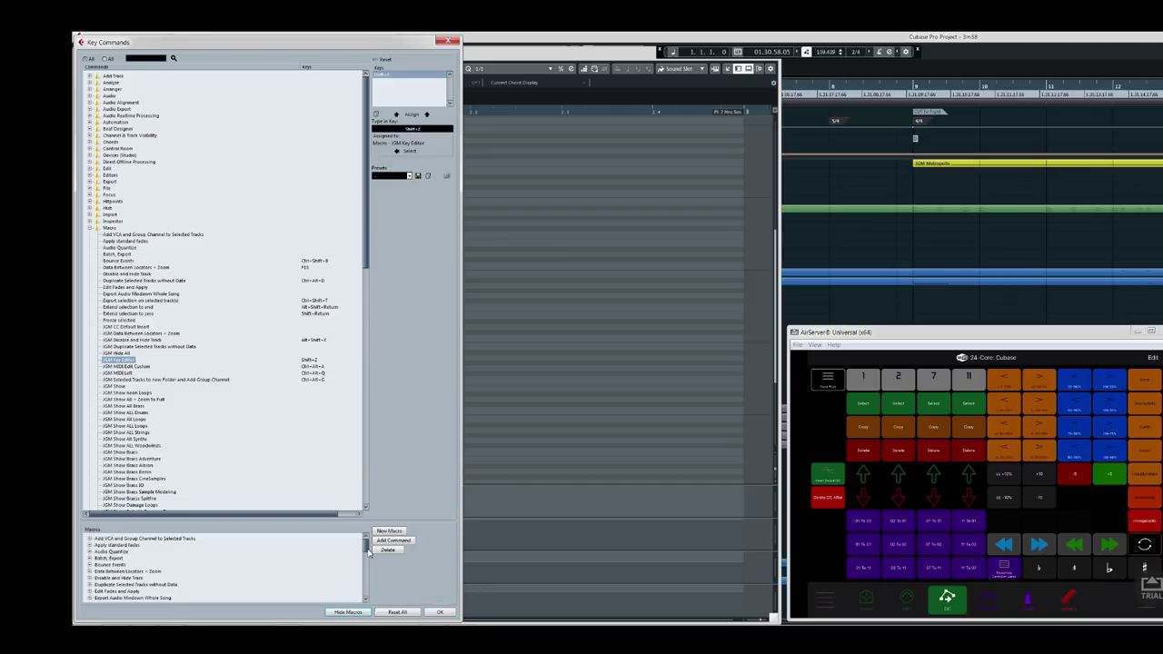
pyautogui.moveTo(368, 555); pyautogui.dragTo(371, 563)
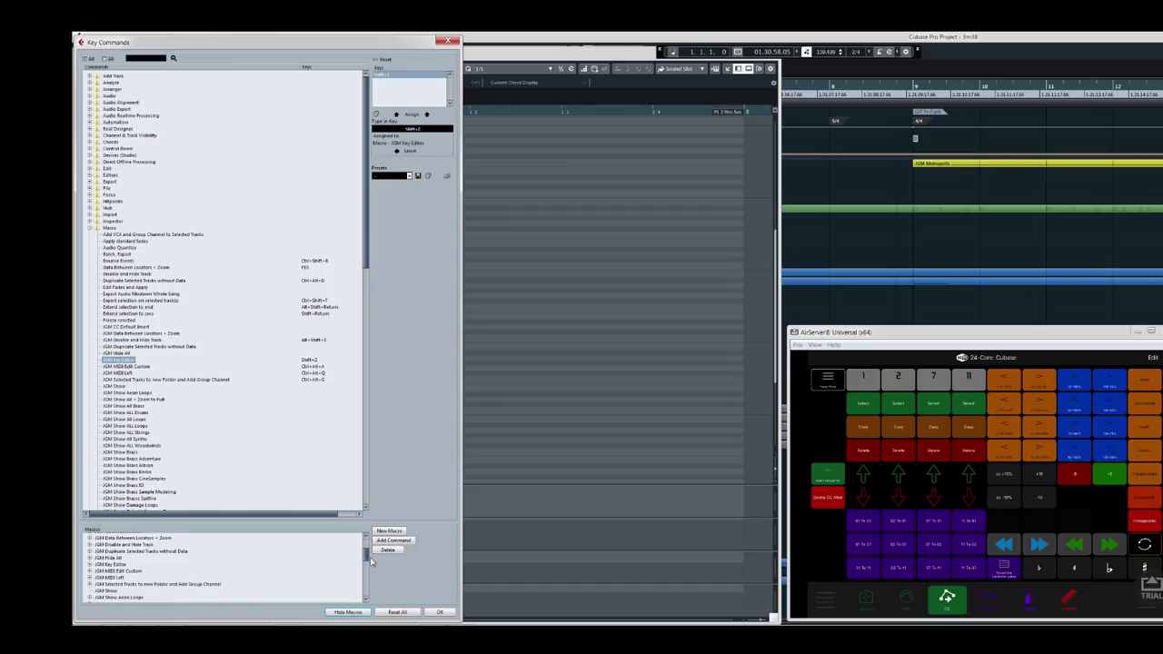
pyautogui.click(90, 564)
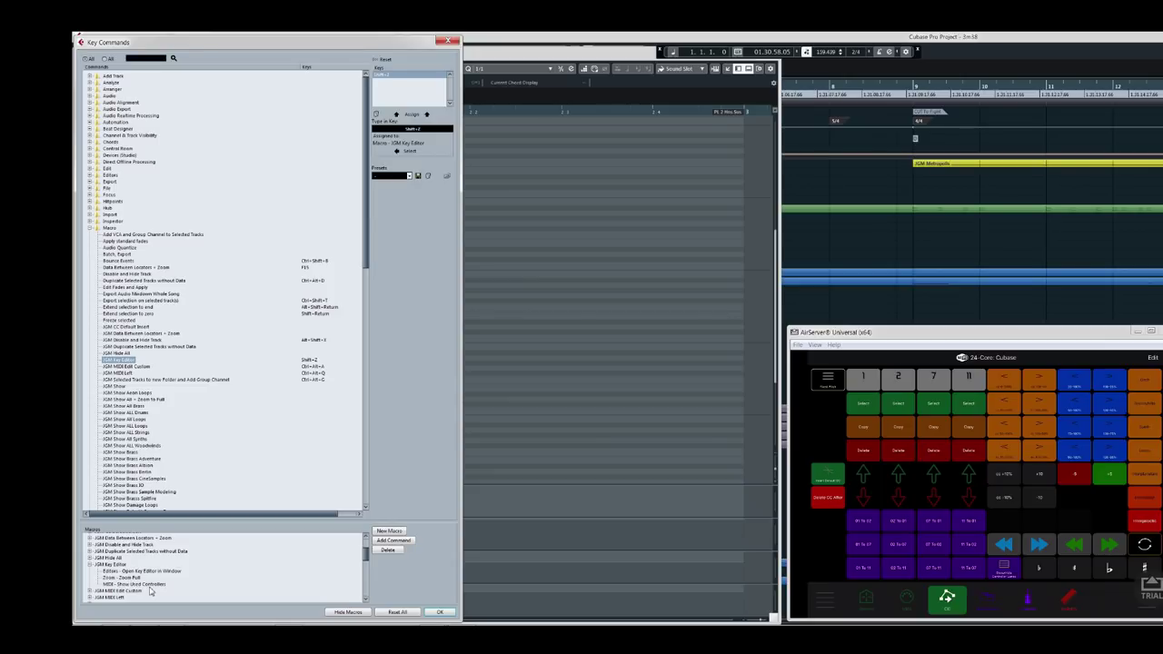
pyautogui.click(441, 613)
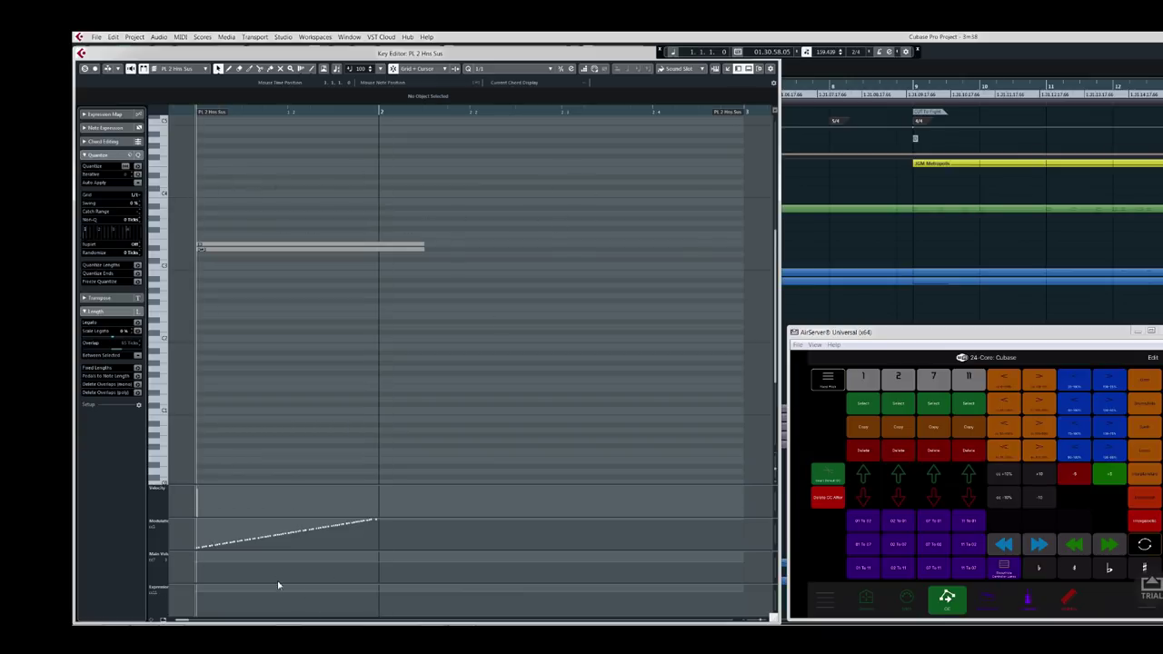
pyautogui.press('Return')
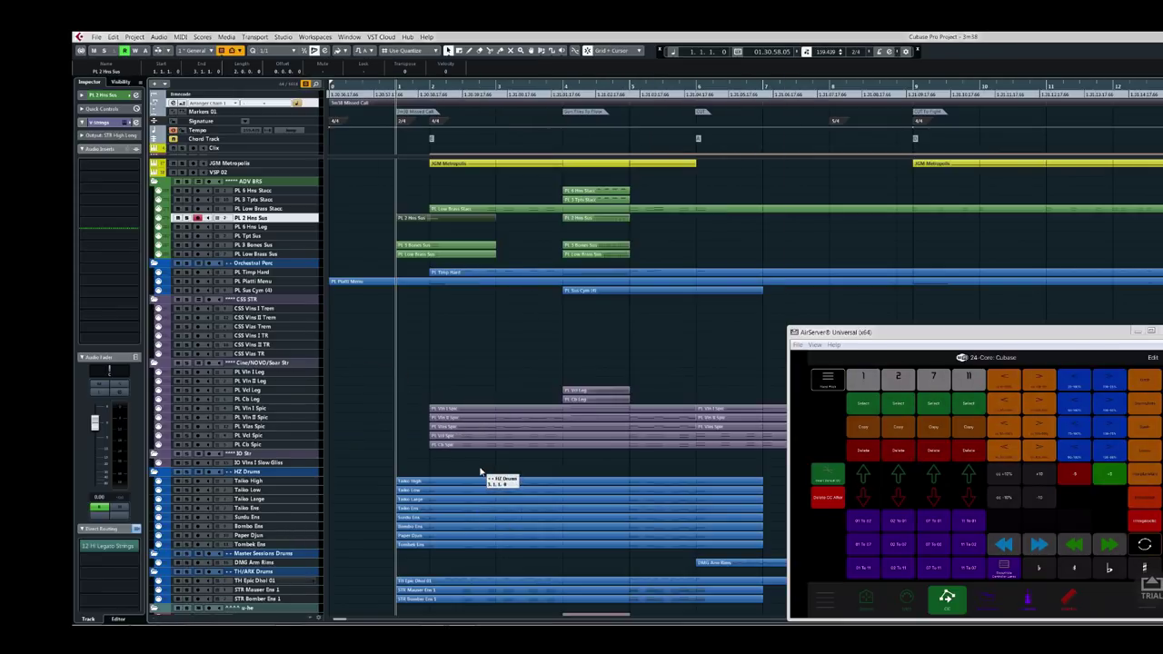
# Open the HZ Drums parts from Taiko High to Tombek Ens together in the Key Editor window and toggle the controller lanes.
pyautogui.moveTo(481, 467); pyautogui.dragTo(491, 569)
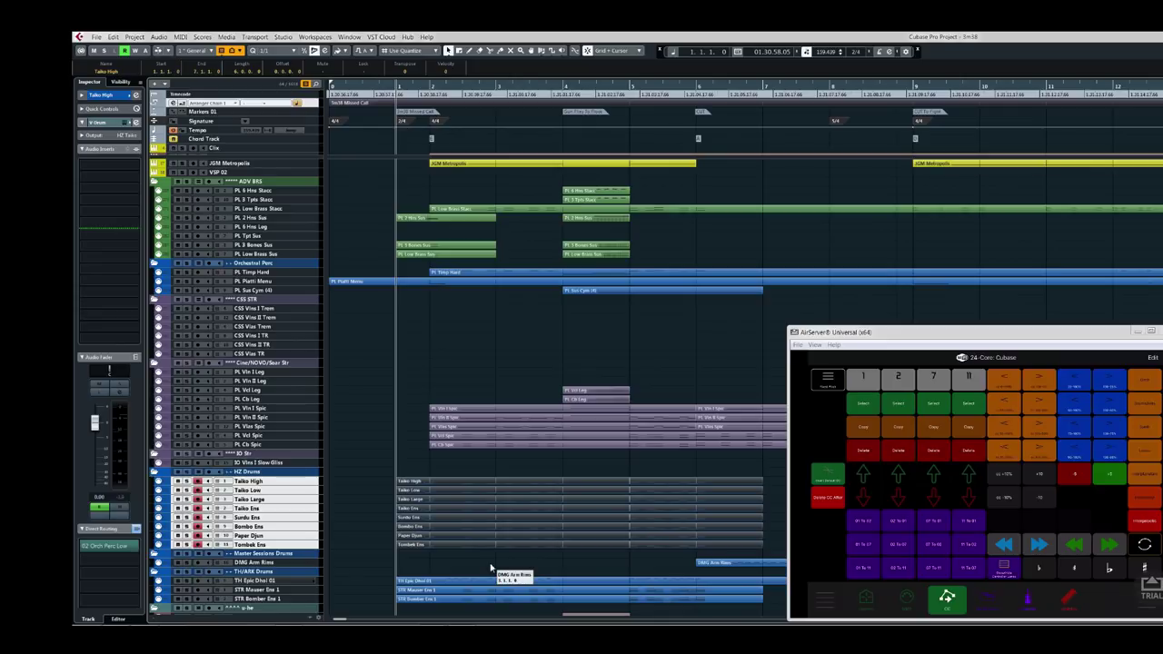
pyautogui.press('Return')
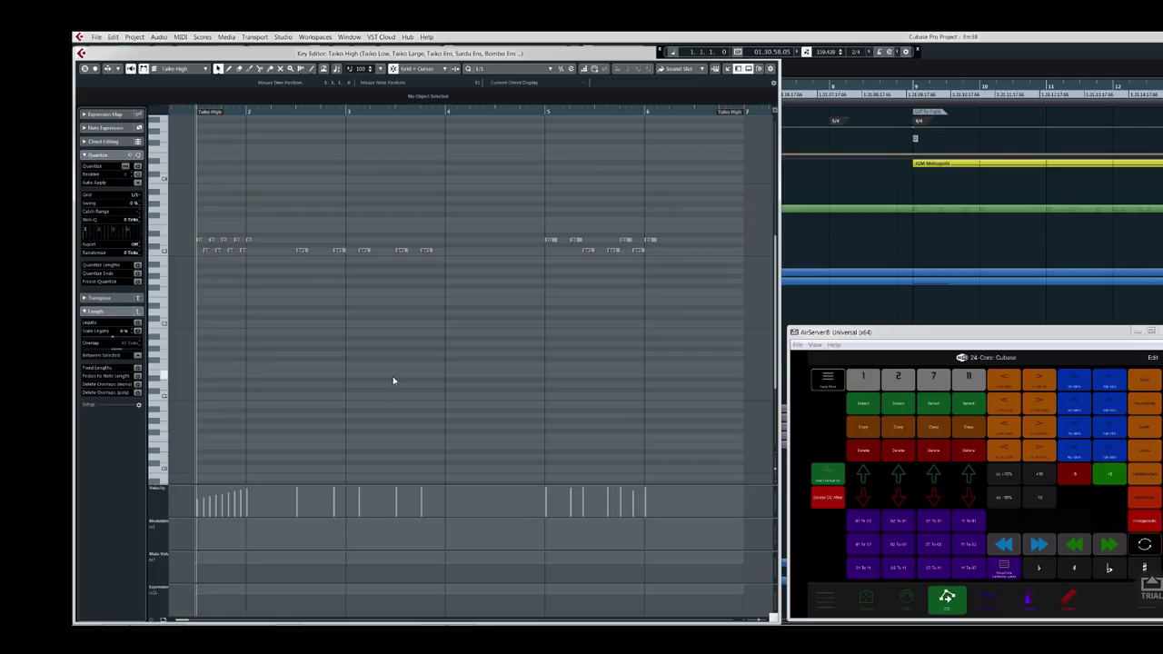
pyautogui.hotkey('alt', 'l')
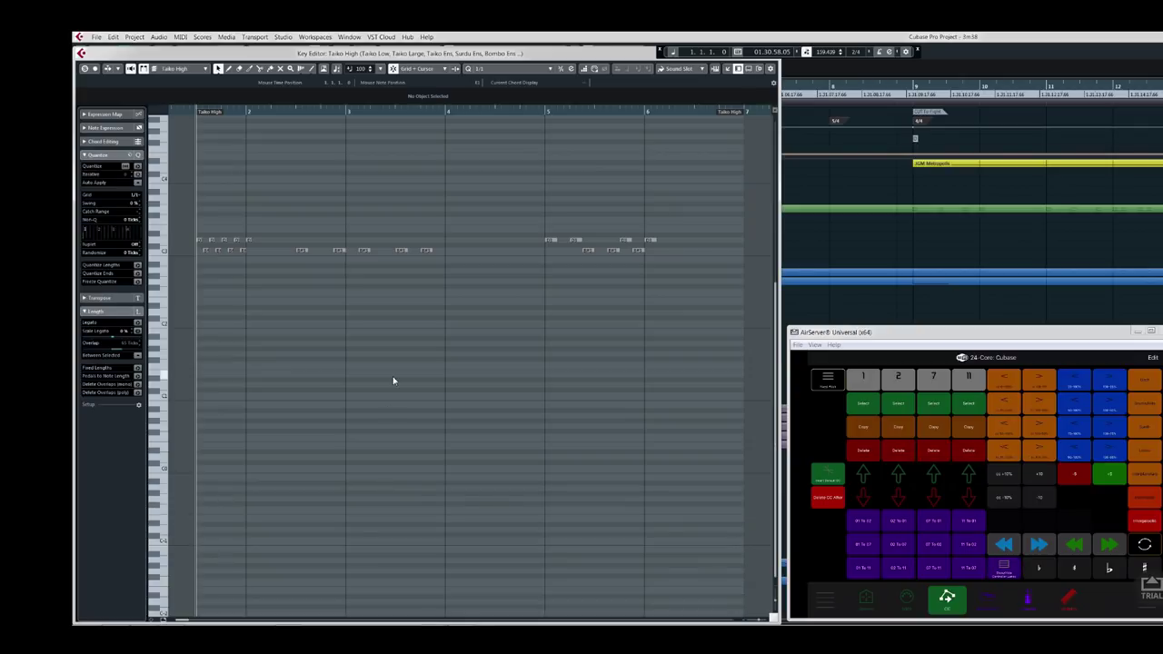
pyautogui.hotkey('alt', 'c')
pyautogui.hotkey('alt', 'c')
pyautogui.hotkey('alt', 'c')
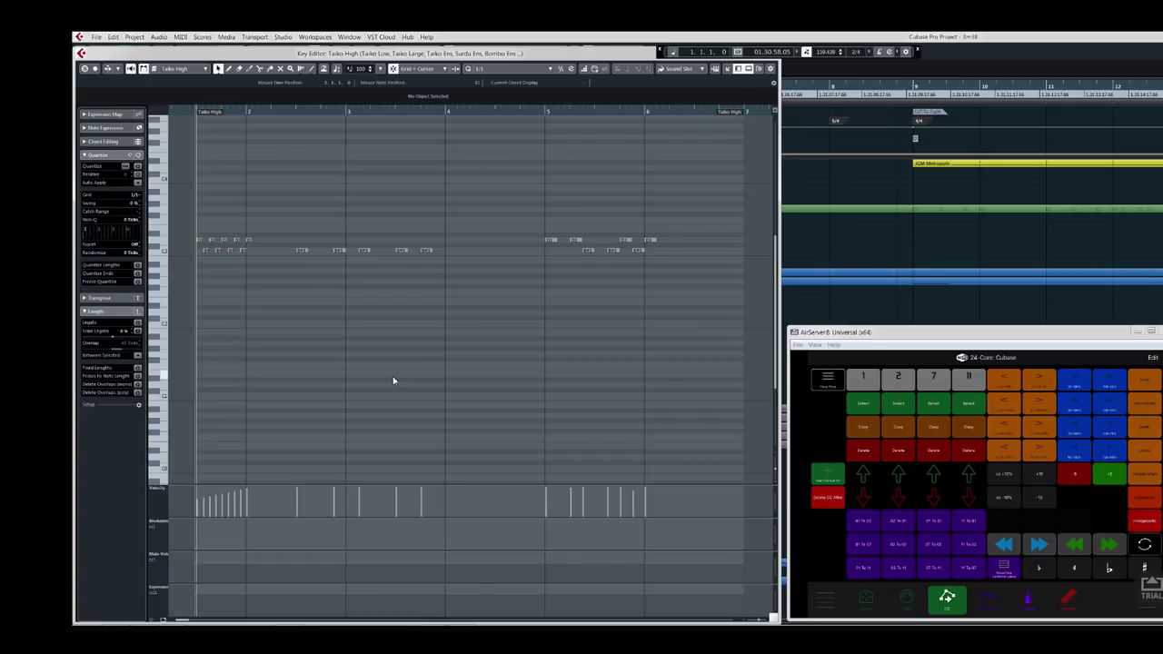
pyautogui.hotkey('alt', 'c')
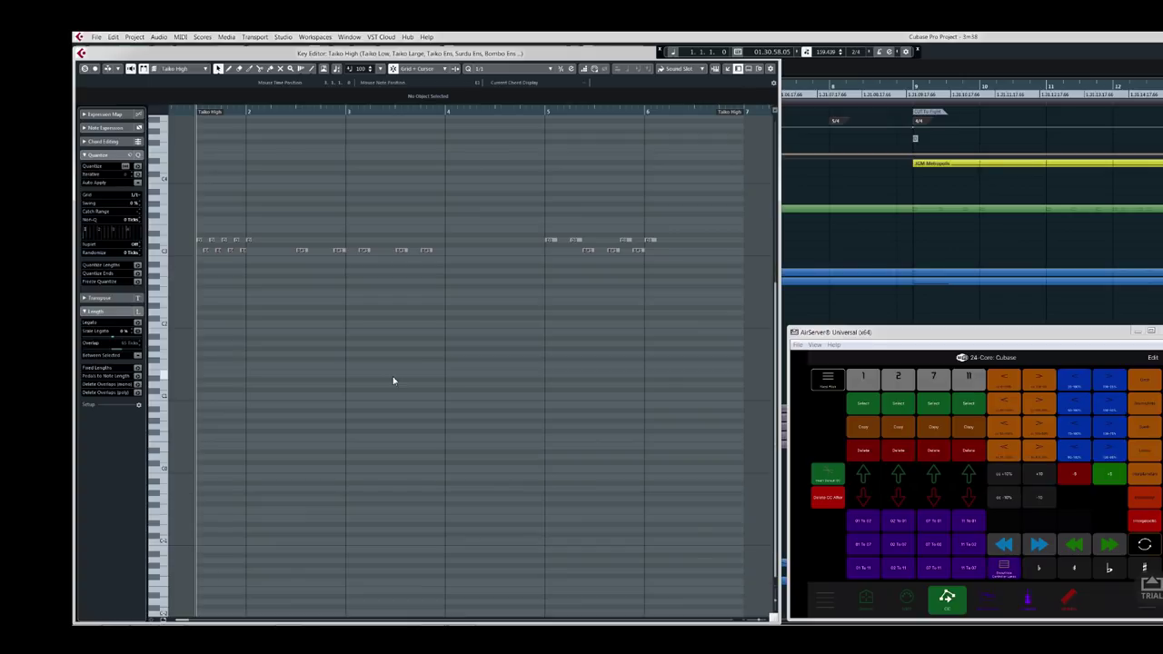
pyautogui.hotkey('alt', 'c')
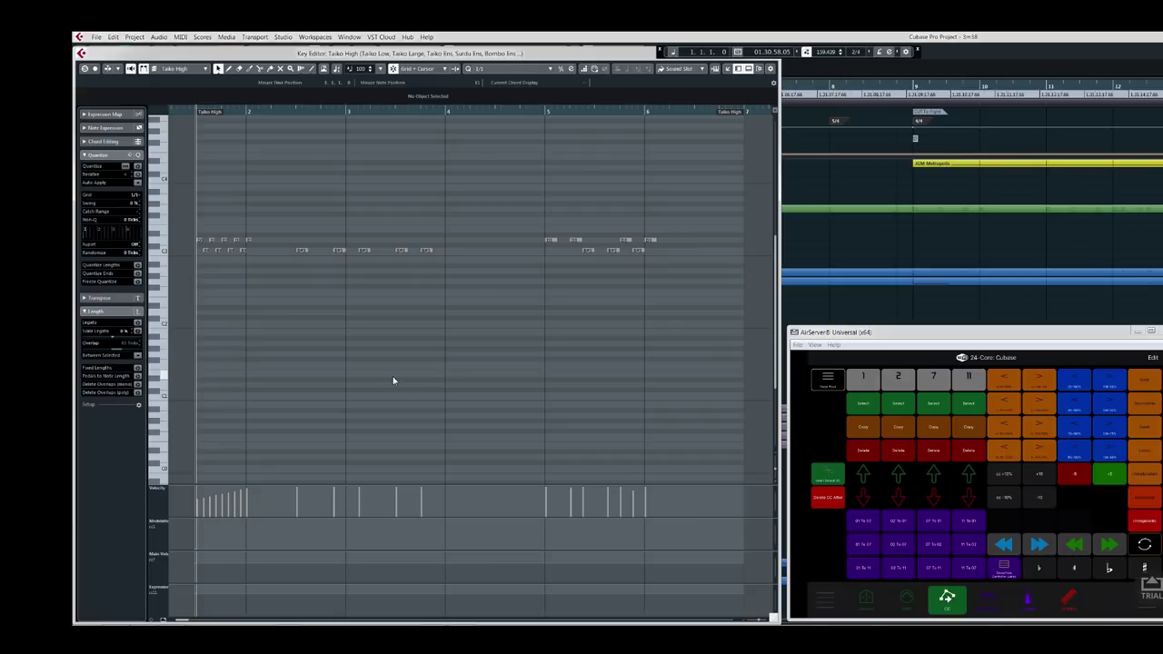
# Look up the Show/Hide Controller Lanes and Controller Lane Setup assignments in the Key Commands settings and close them.
pyautogui.hotkey('ctrl', 'k')
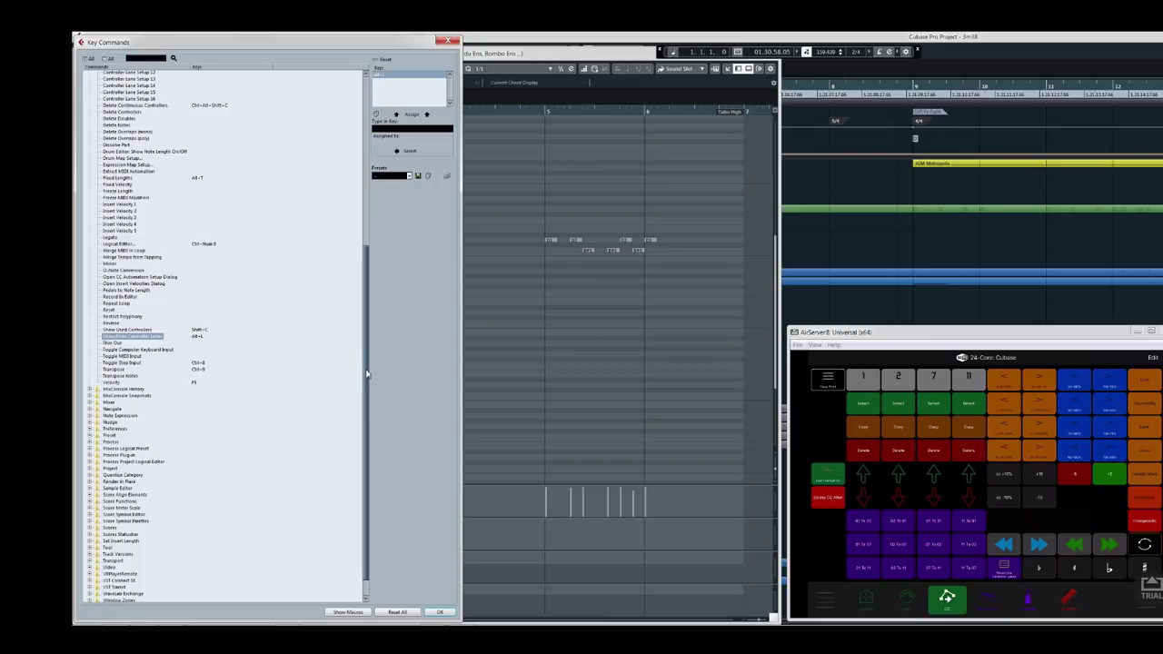
pyautogui.scroll(1, 368, 364)
pyautogui.moveTo(368, 364); pyautogui.dragTo(372, 270)
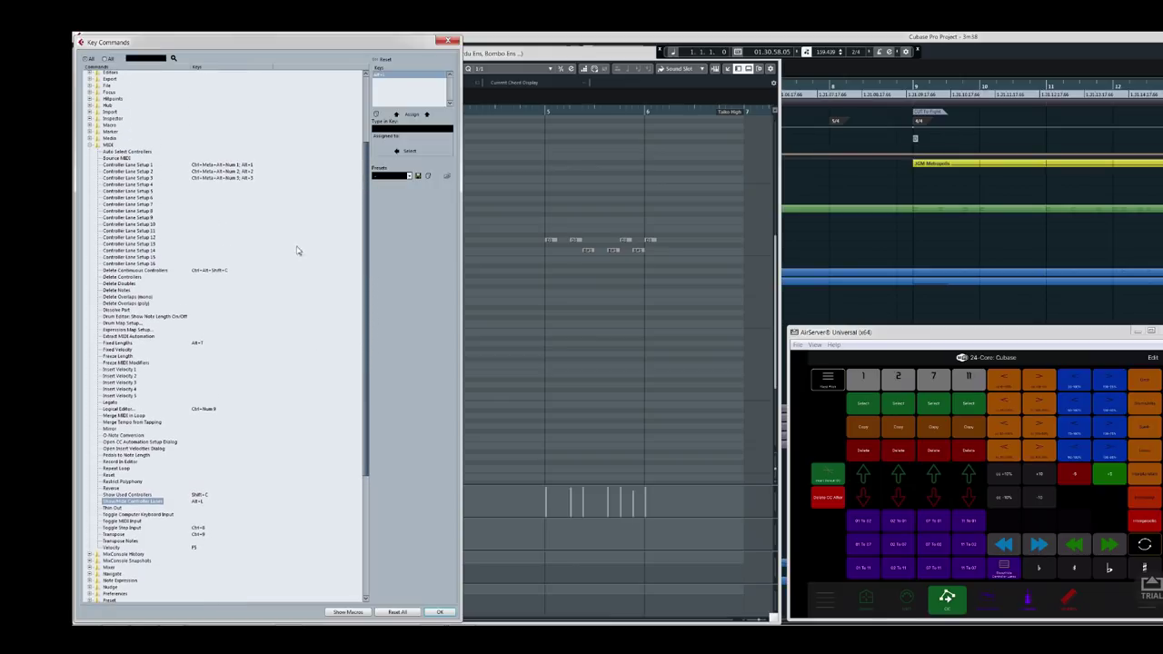
pyautogui.click(440, 613)
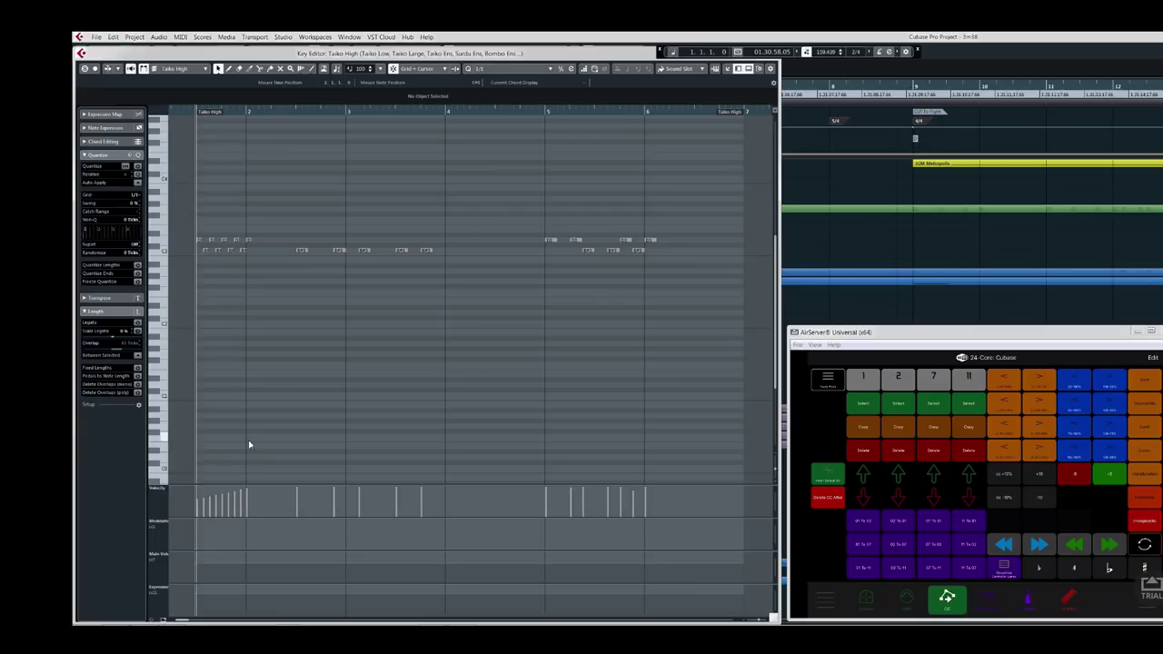
# Hide and show the controller lanes again, enlarge the velocity lane and resize the lanes below it.
pyautogui.hotkey('alt', 'l')
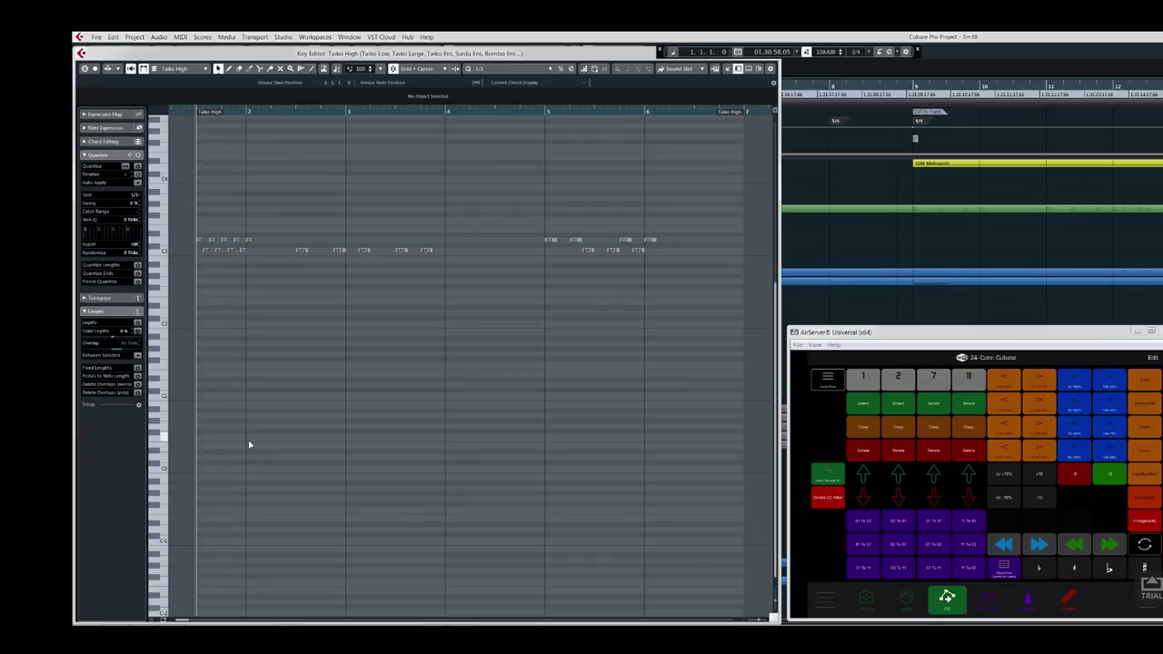
pyautogui.hotkey('ctrl', 'alt', 'c')
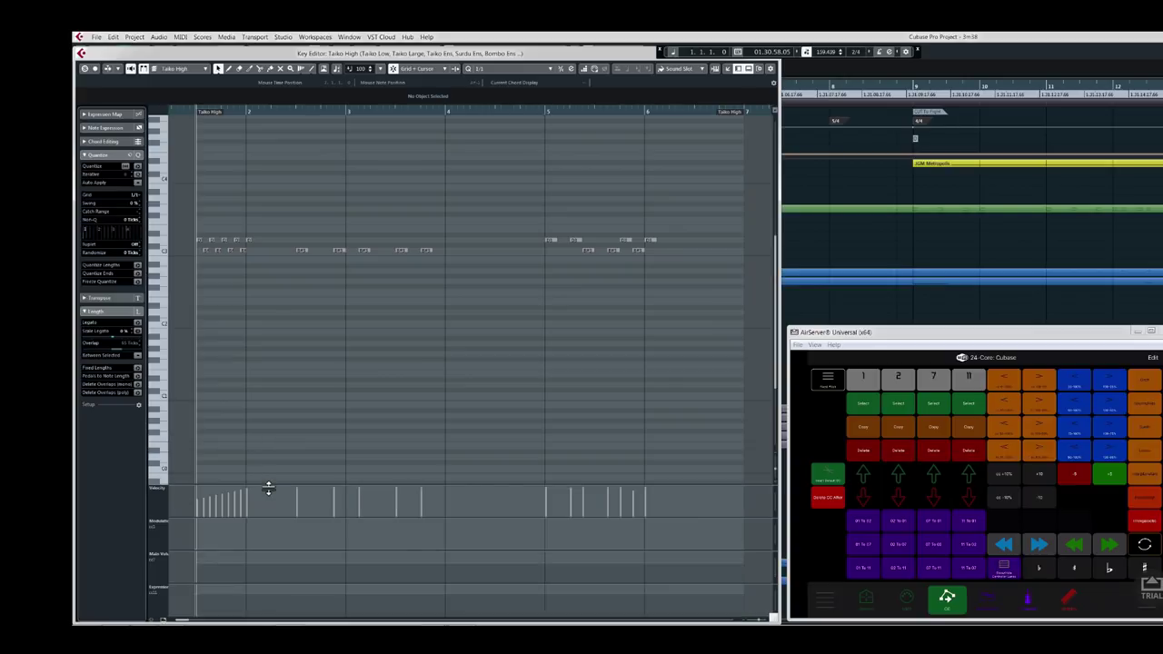
pyautogui.moveTo(267, 484); pyautogui.dragTo(277, 411)
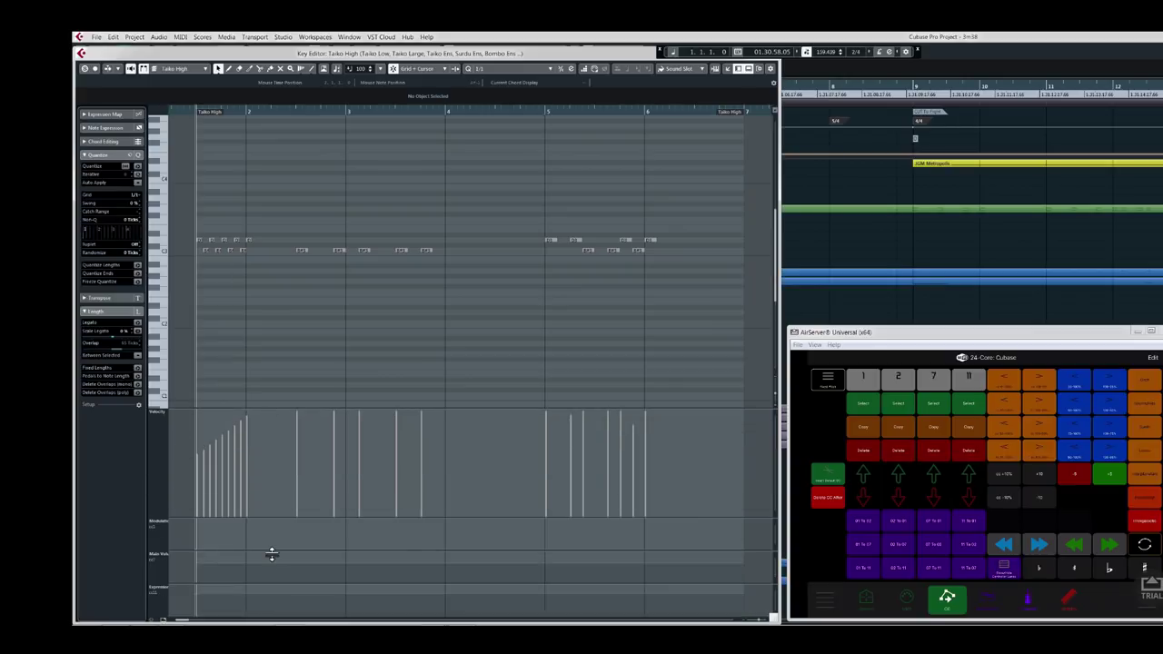
pyautogui.moveTo(272, 550); pyautogui.dragTo(266, 447)
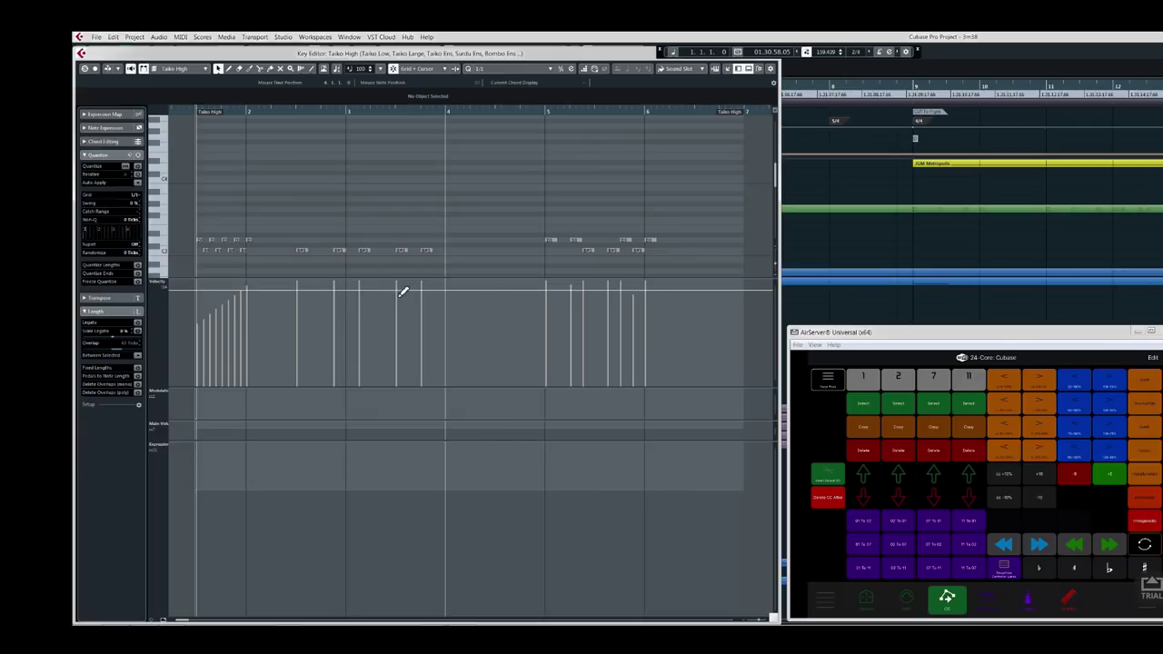
# Restore the saved controller lane setup for the drum parts and close the Key Editor window.
pyautogui.hotkey('alt', 'l')
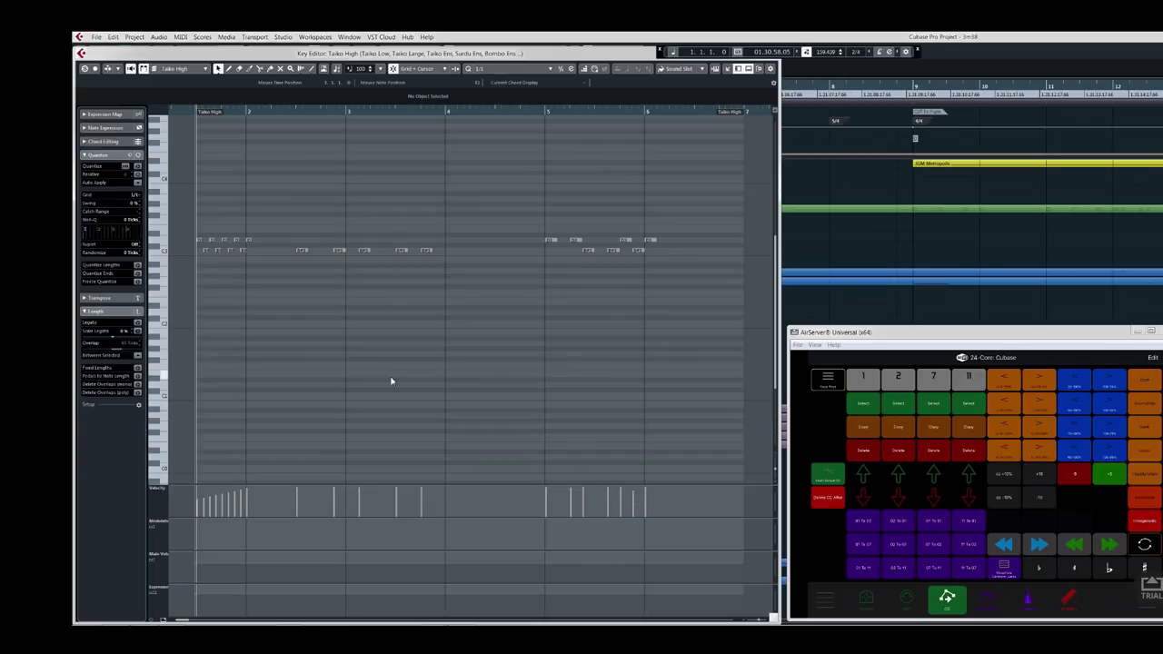
pyautogui.hotkey('alt', 'k')
pyautogui.click(148, 600)
pyautogui.press('Return')
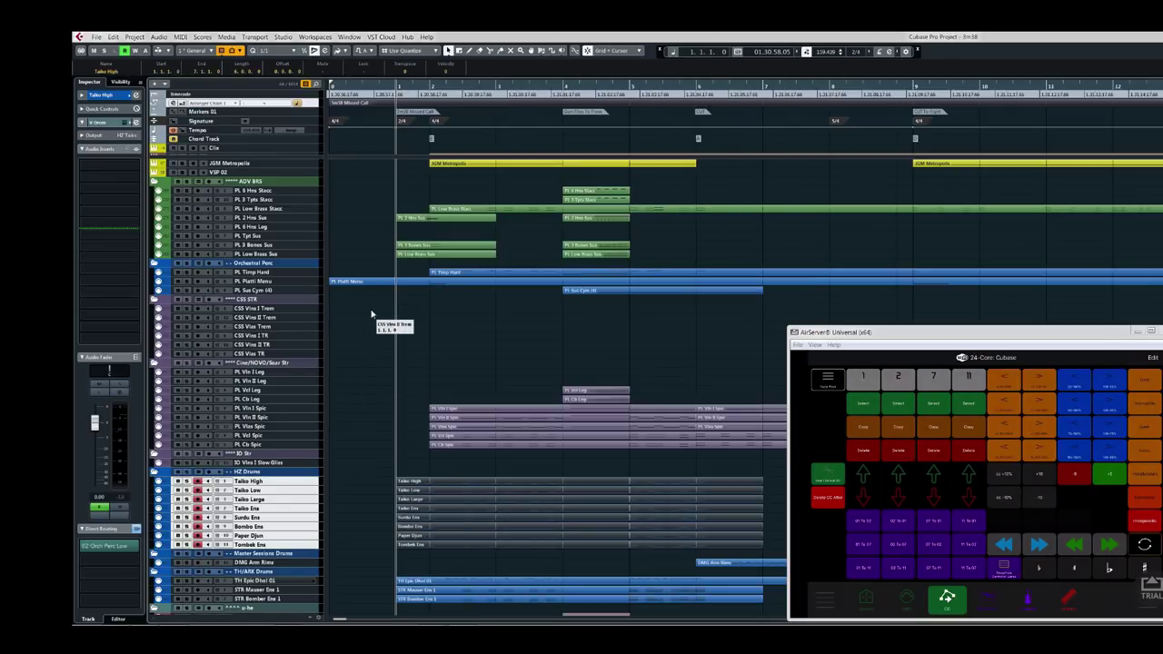
# Open the HZ Drums parts in the lower-zone Key Editor, look through their notes and close the editor.
pyautogui.doubleClick(425, 483)
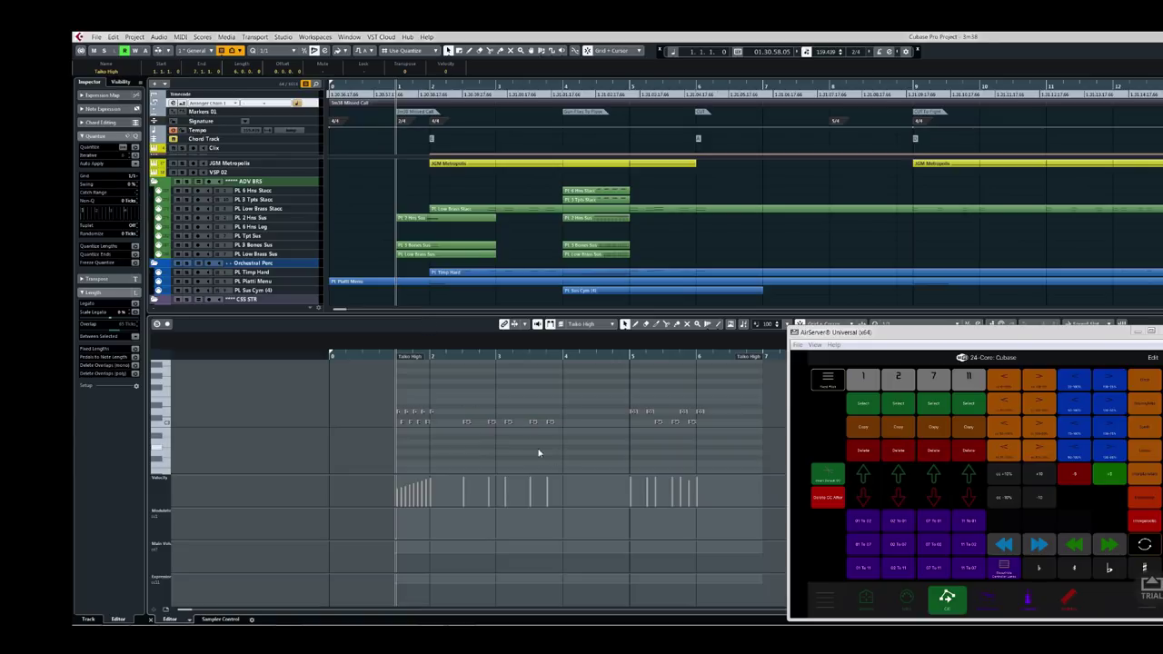
pyautogui.moveTo(539, 452); pyautogui.dragTo(394, 441)
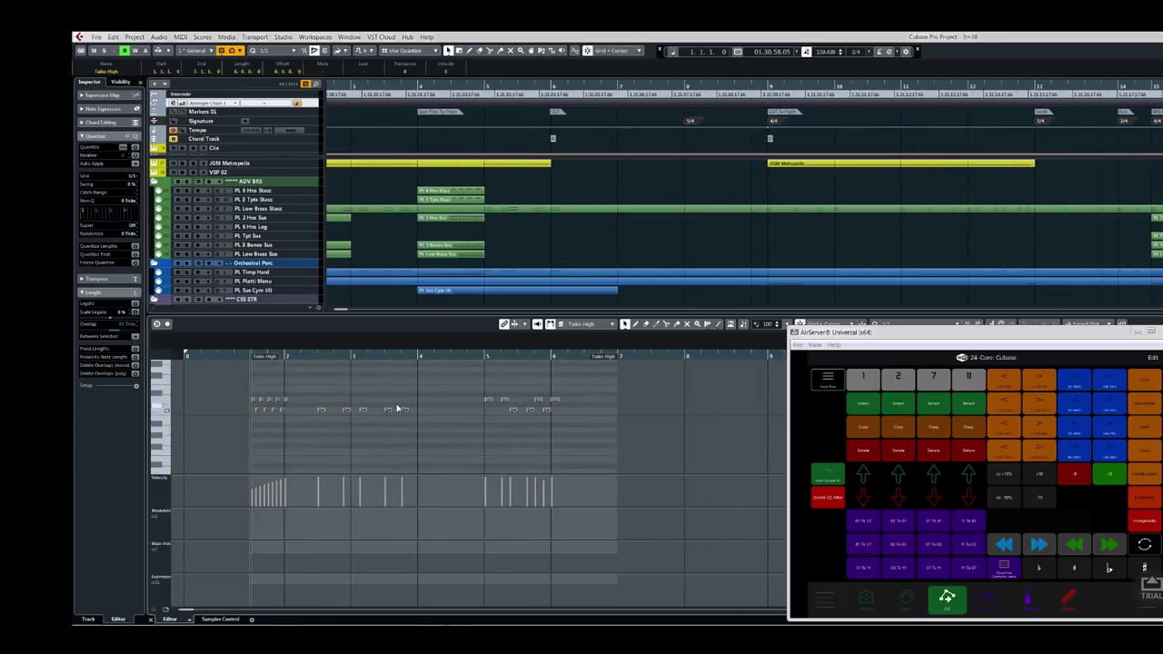
pyautogui.moveTo(454, 390)
pyautogui.mouseDown()
pyautogui.moveTo(465, 478)
pyautogui.moveTo(430, 299)
pyautogui.moveTo(464, 539)
pyautogui.moveTo(457, 407)
pyautogui.mouseUp()
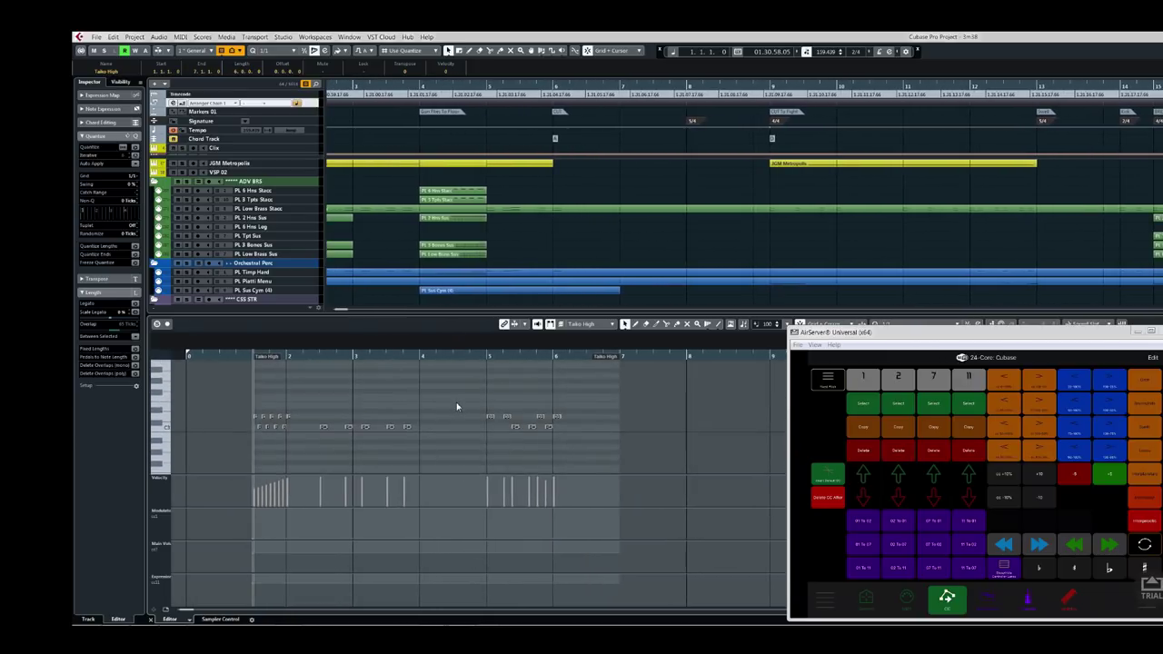
pyautogui.press('Return')
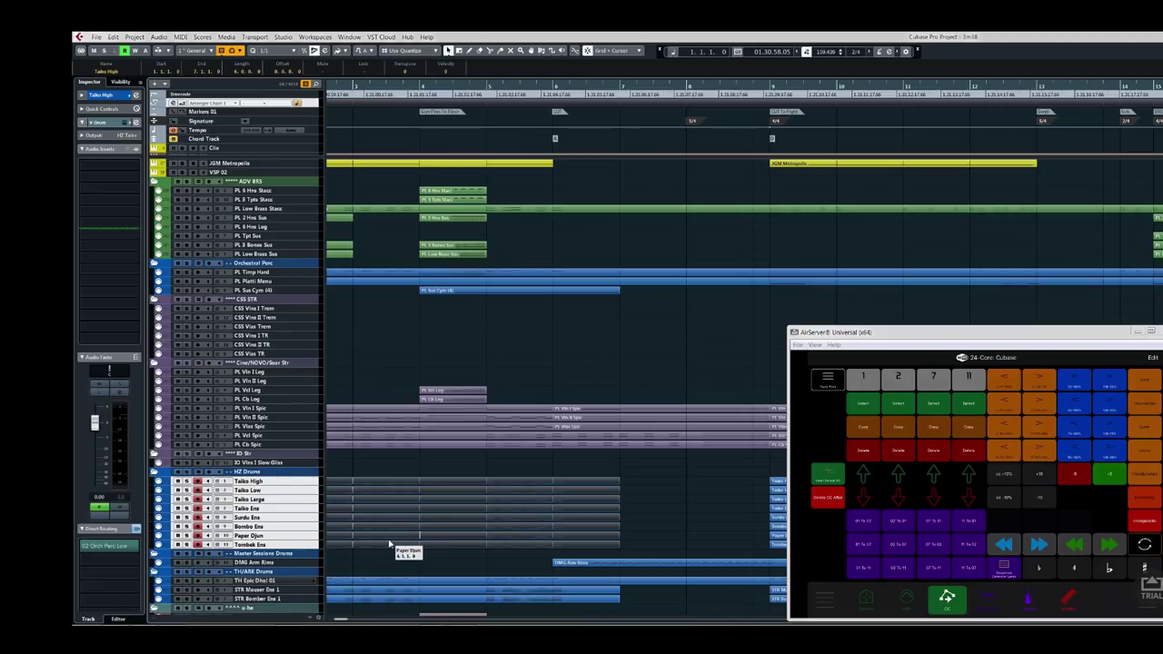
# Open the five PL Spic string parts from Vln I to Cb in the Key Editor window, examine their notes and close it.
pyautogui.scroll(-3, 389, 545)
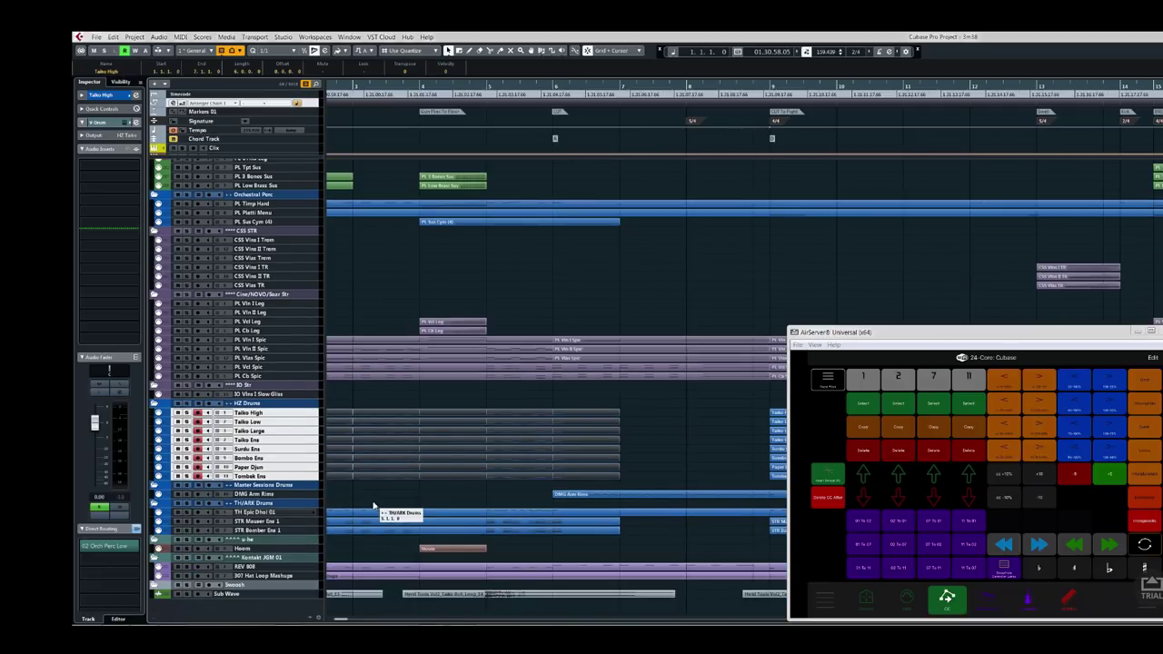
pyautogui.moveTo(376, 336); pyautogui.dragTo(418, 228)
pyautogui.press('Return')
pyautogui.scroll(3, 418, 228)
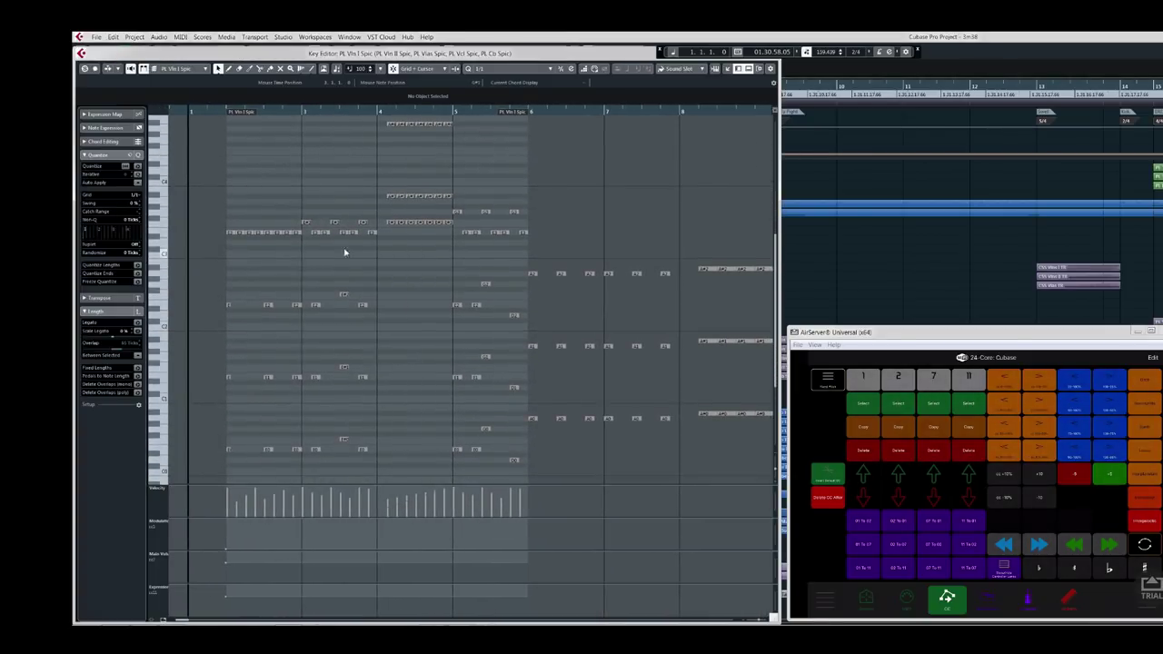
pyautogui.press('Return')
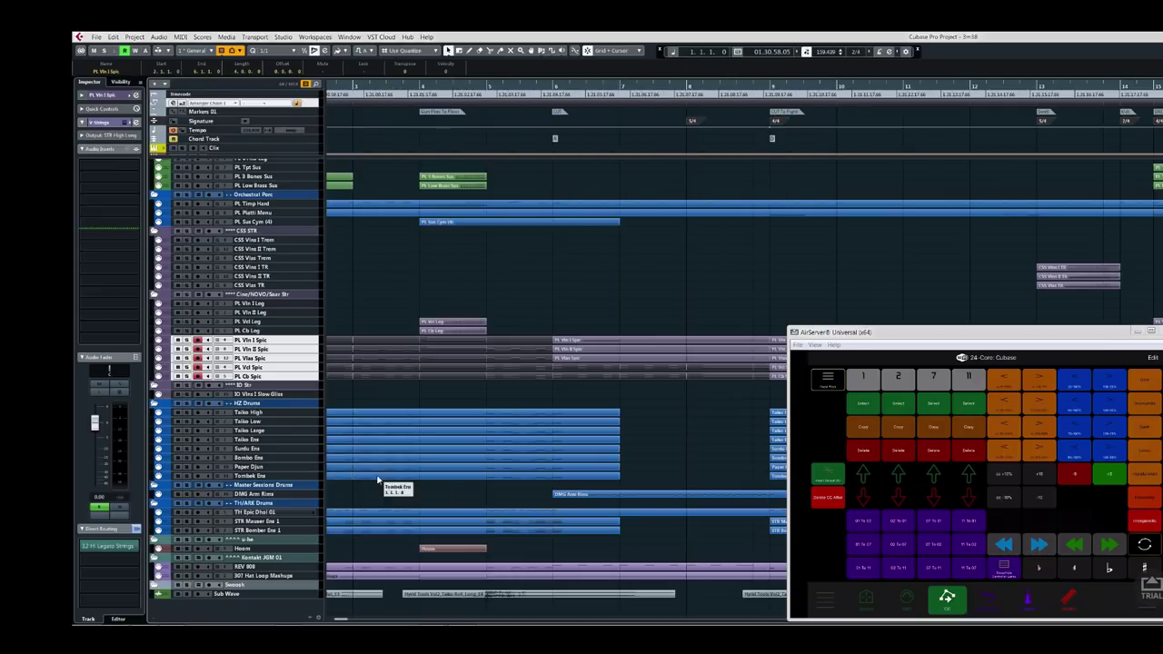
# Open the PL Spic string parts together in the lower-zone Key Editor with only the velocity lane shown.
pyautogui.click(379, 374)
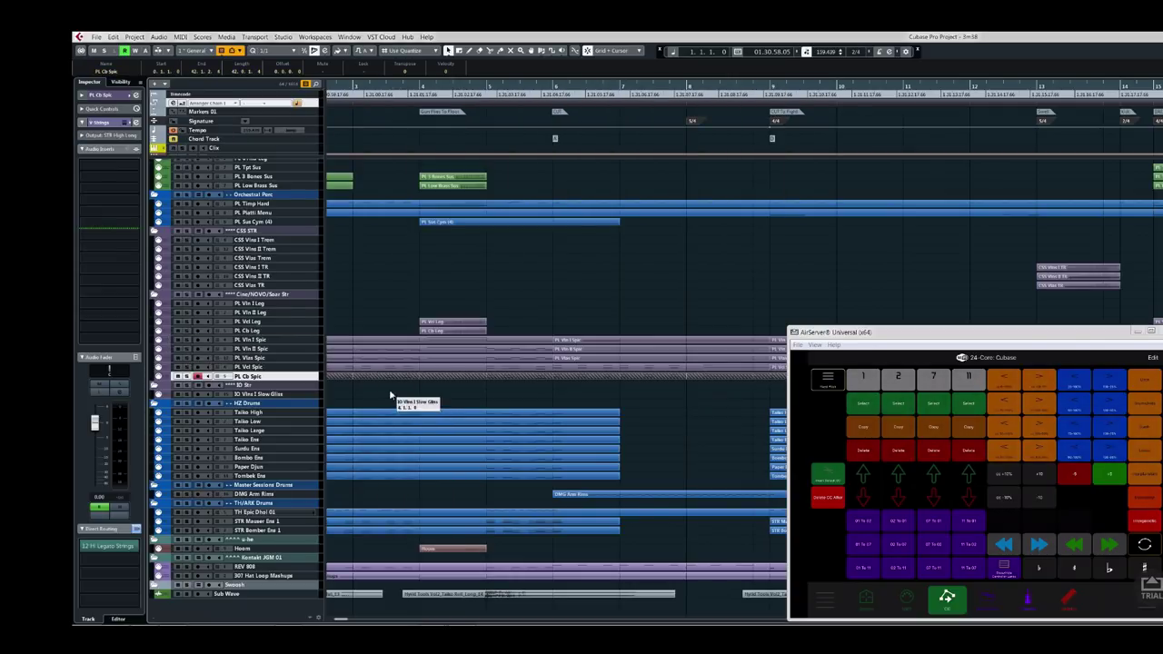
pyautogui.press('Return')
pyautogui.moveTo(400, 433); pyautogui.dragTo(393, 397)
pyautogui.hotkey('alt', 'l')
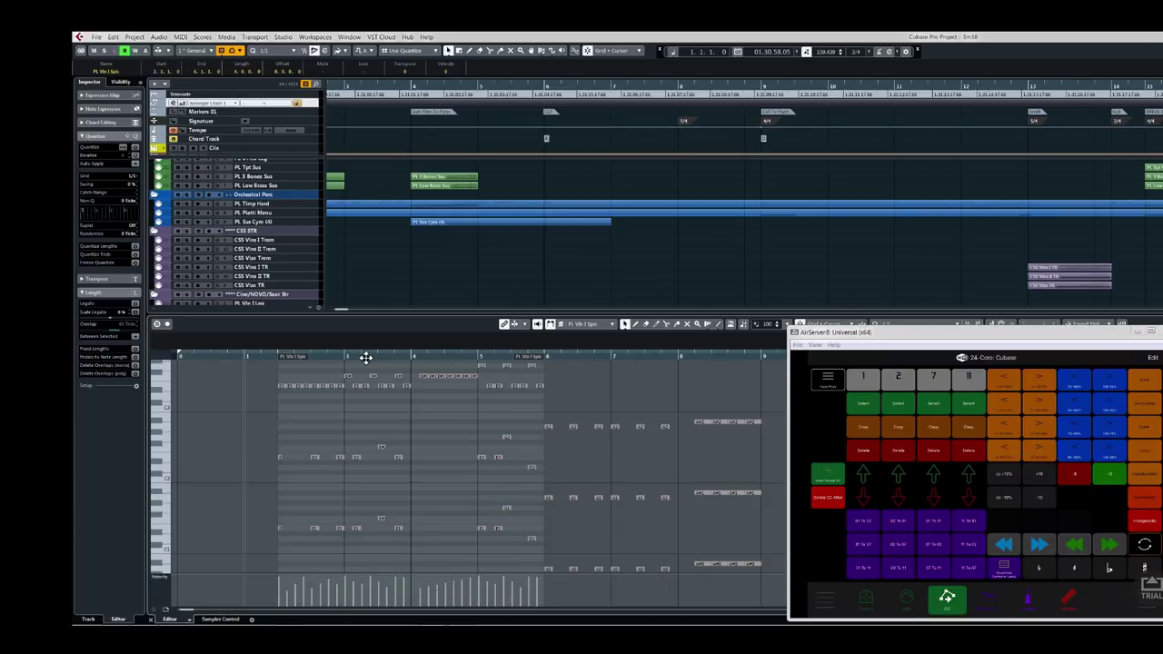
# Close the lower-zone editor and open the first PL 2 Hns Sus, PL 3 Bones Sus and PL Low Brass Sus parts in the Key Editor.
pyautogui.hotkey('ctrl', 'alt', 'e')
pyautogui.hscroll(-2, 403, 391)
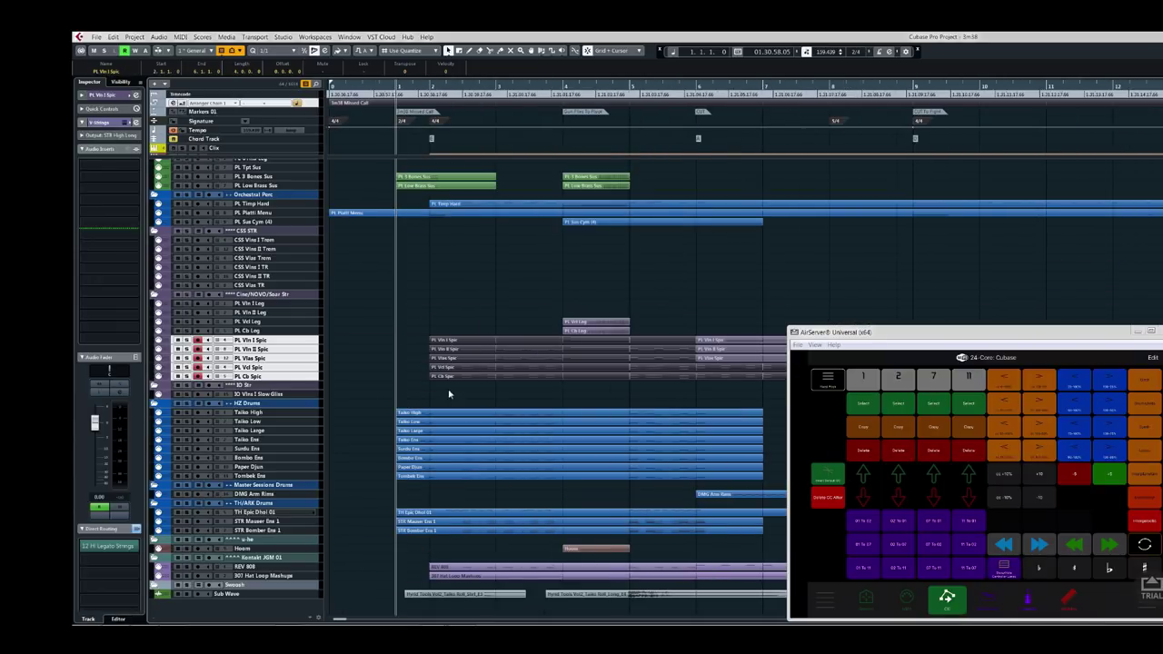
pyautogui.scroll(3, 435, 287)
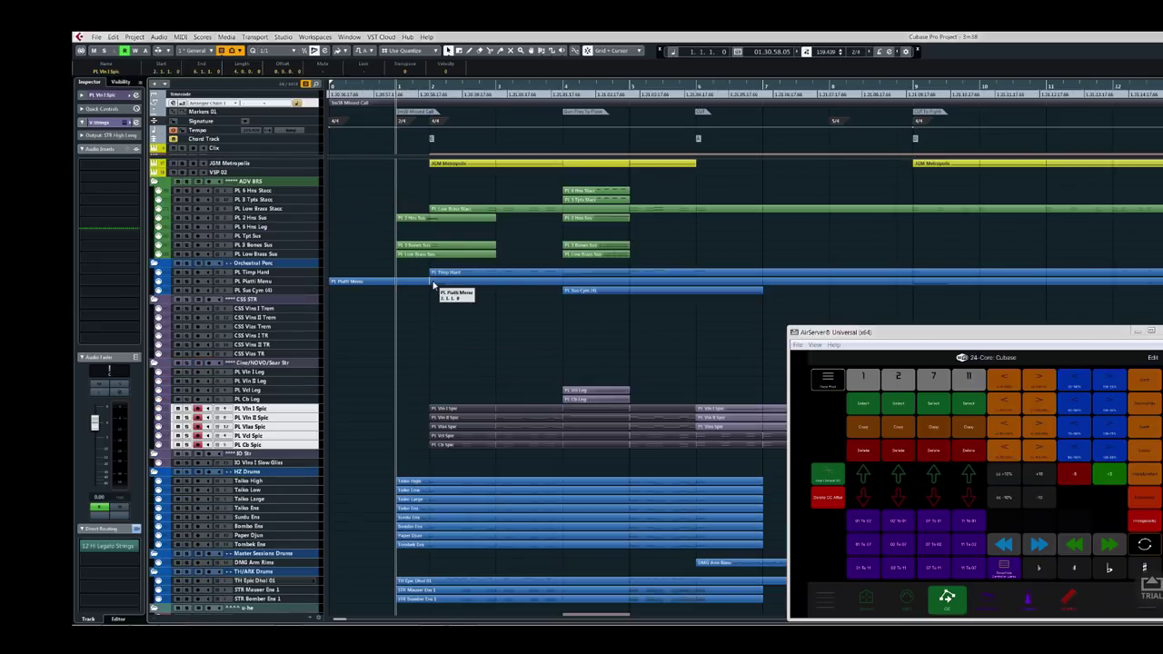
pyautogui.click(422, 256)
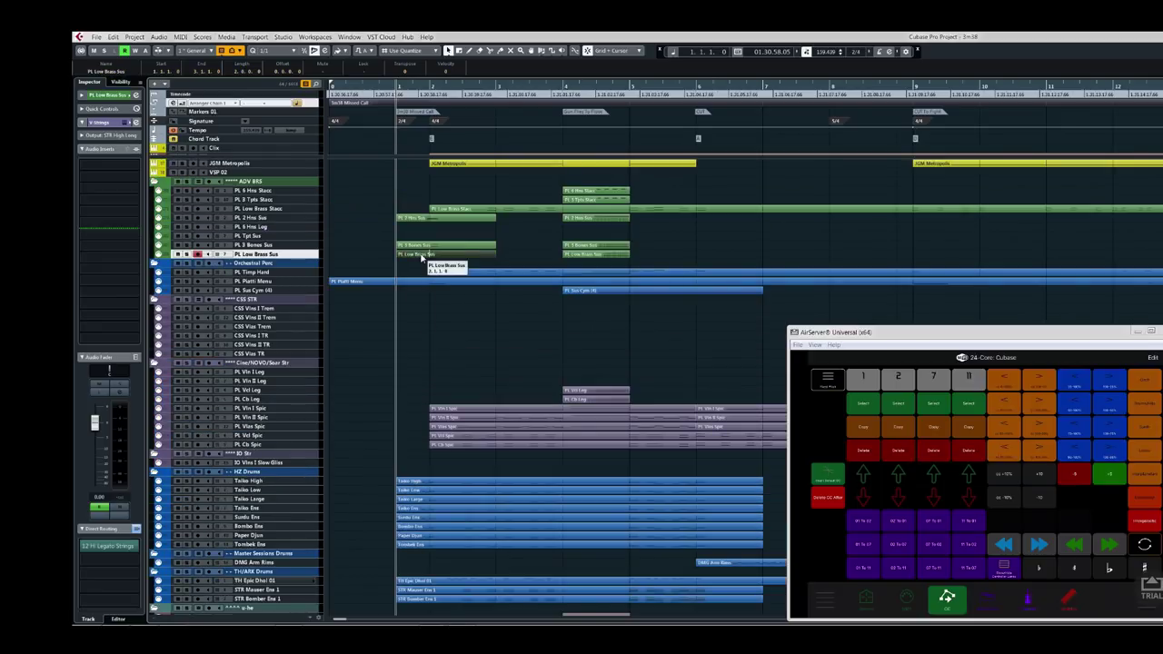
pyautogui.moveTo(421, 262); pyautogui.dragTo(416, 211)
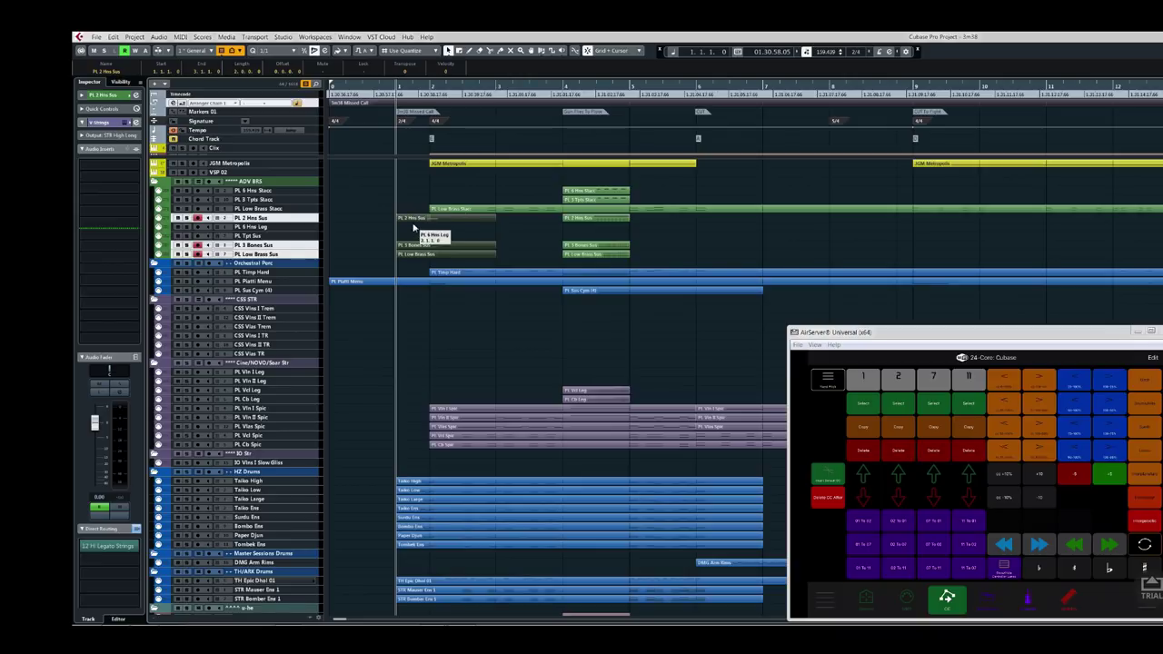
pyautogui.doubleClick(418, 220)
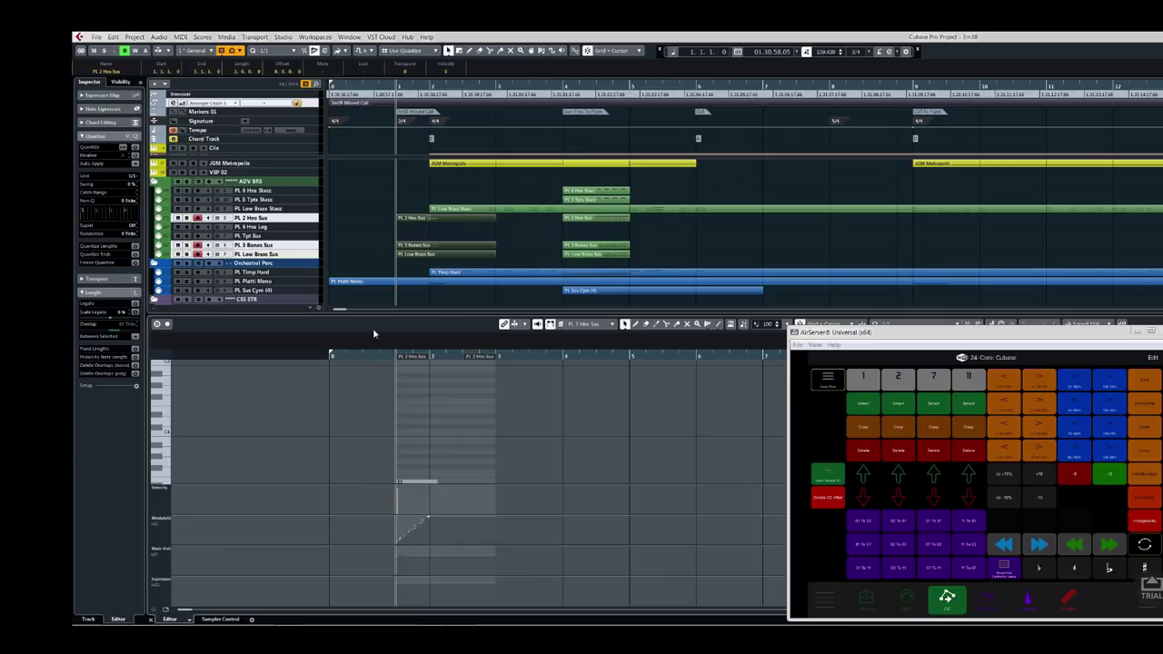
# Look up the key assignments for Solo and Deactivate All Solo States in the Key Commands dialog and close it.
pyautogui.press('s')
pyautogui.hotkey('ctrl', 'shift', 'k')
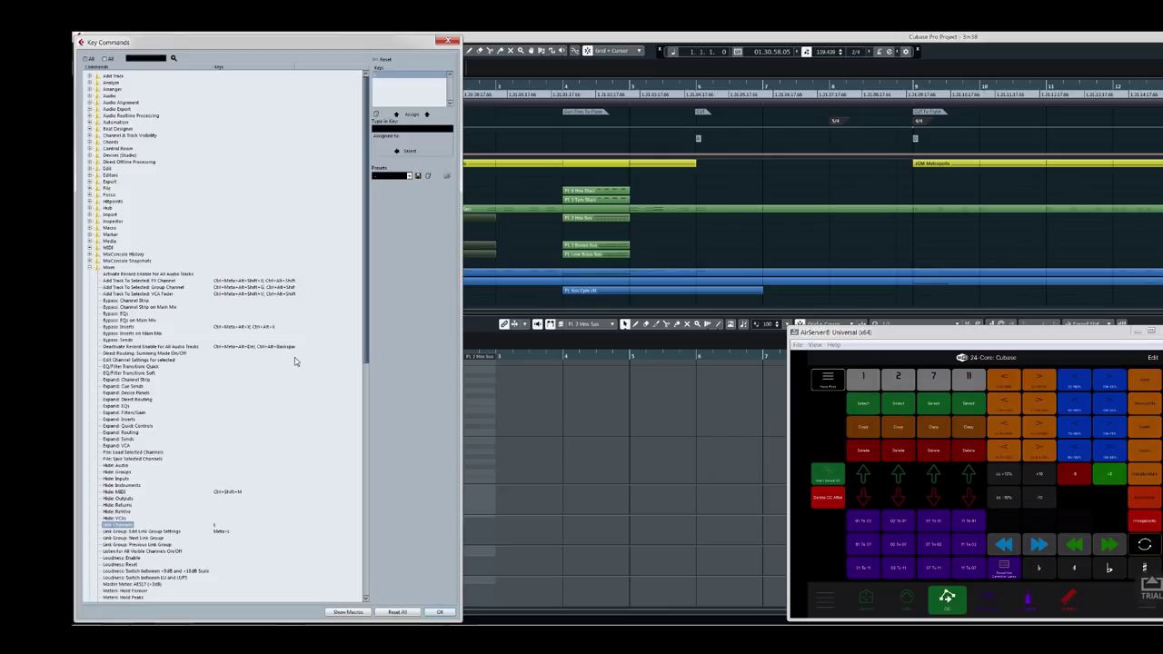
pyautogui.click(403, 129)
pyautogui.press('s')
pyautogui.click(405, 151)
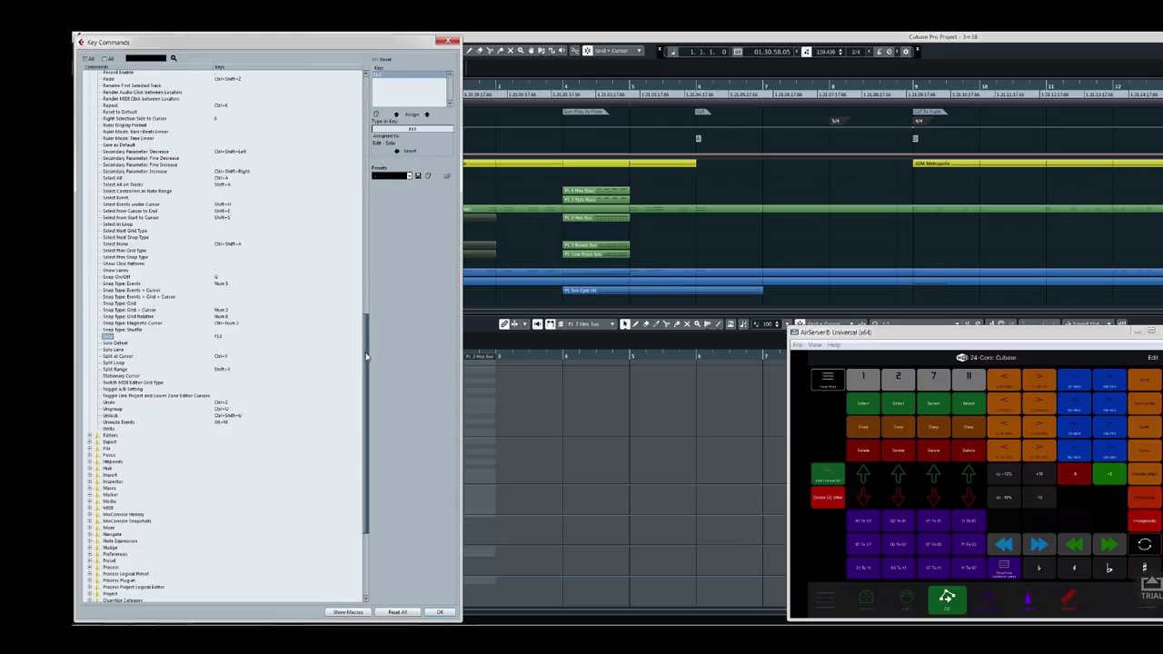
pyautogui.moveTo(366, 357); pyautogui.dragTo(371, 143)
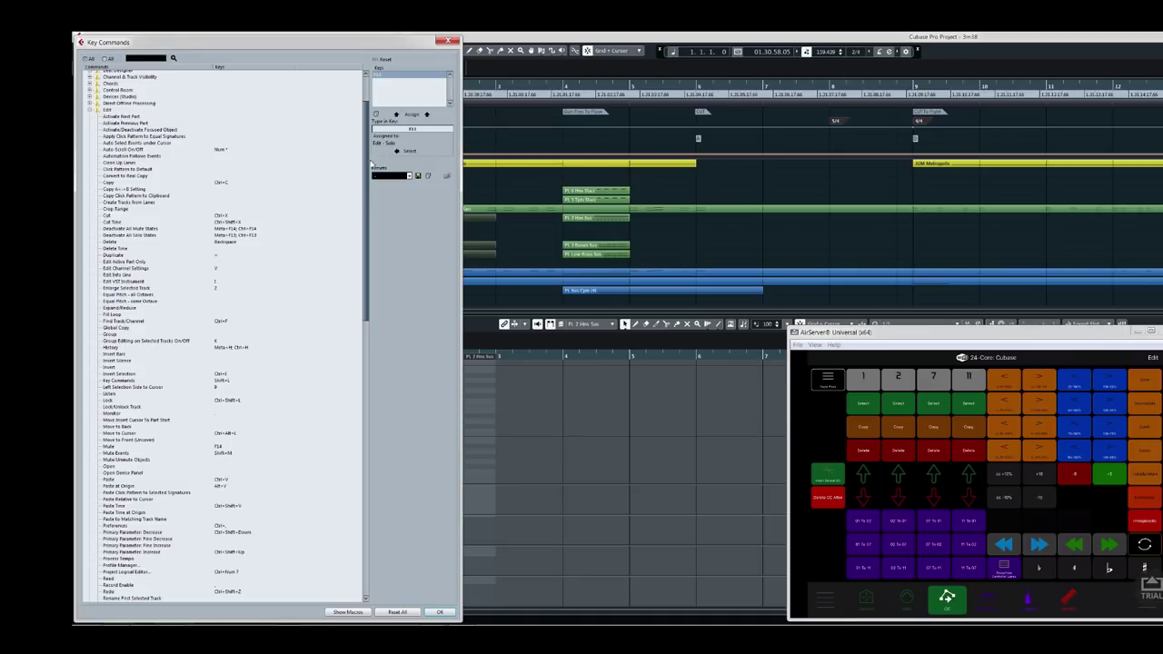
pyautogui.moveTo(369, 169); pyautogui.dragTo(368, 312)
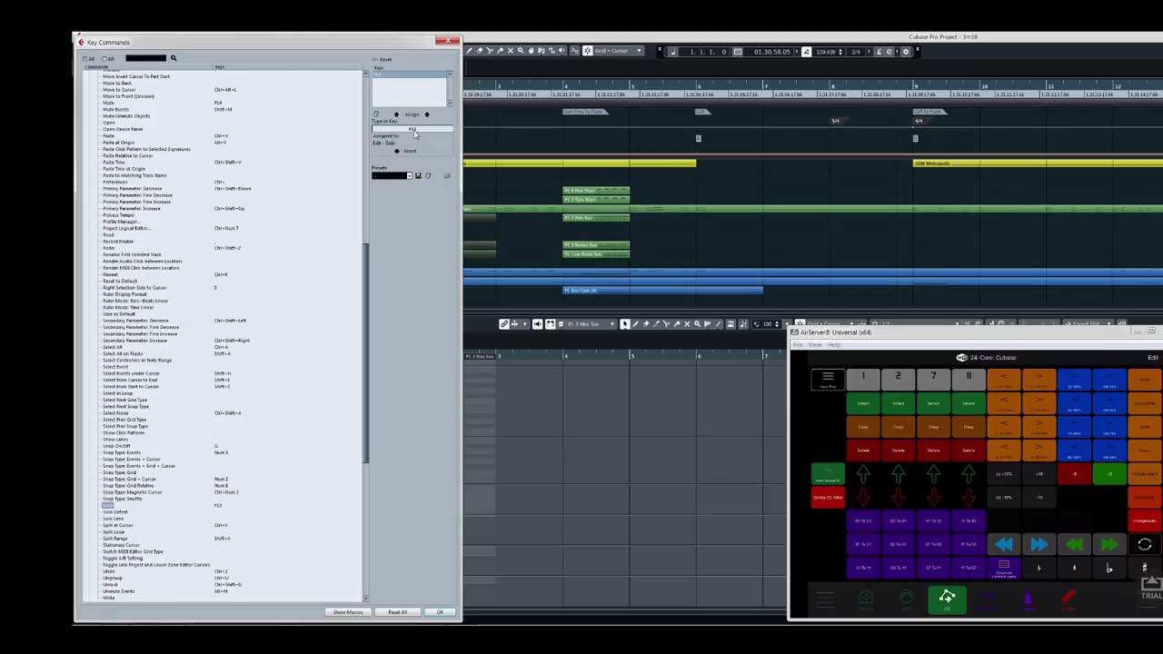
pyautogui.press('ctrl+F13')
pyautogui.press('F13')
pyautogui.press('ctrl+F13')
pyautogui.click(448, 41)
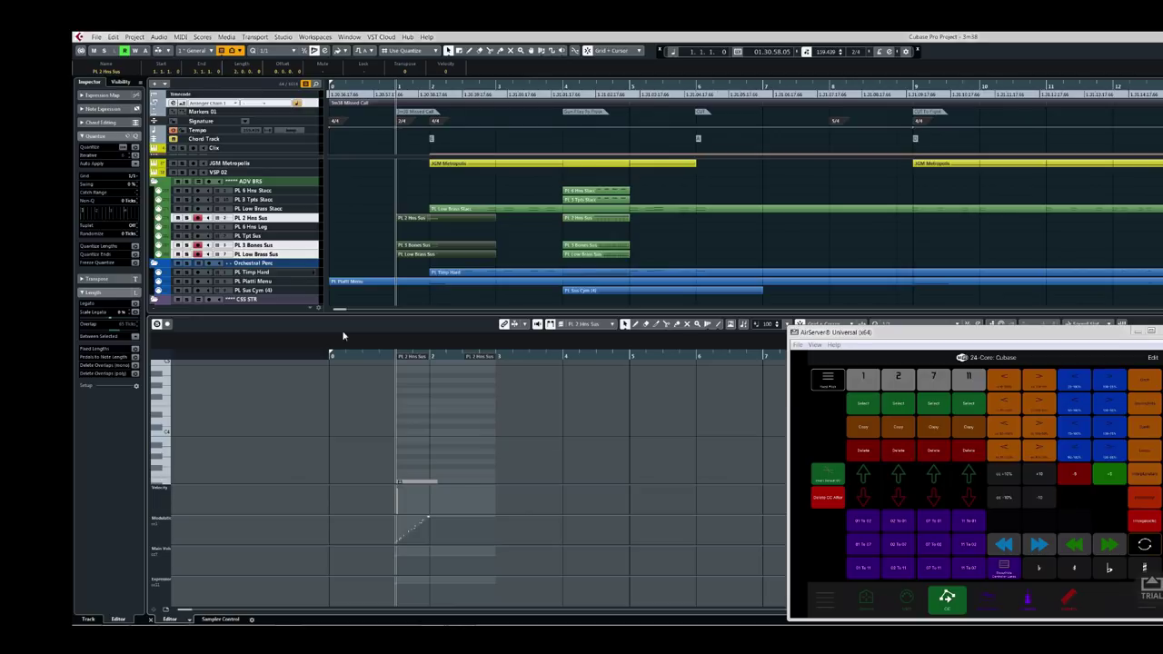
# Solo the brass parts open in the Key Editor, play their opening and stop playback.
pyautogui.moveTo(485, 444); pyautogui.dragTo(456, 372)
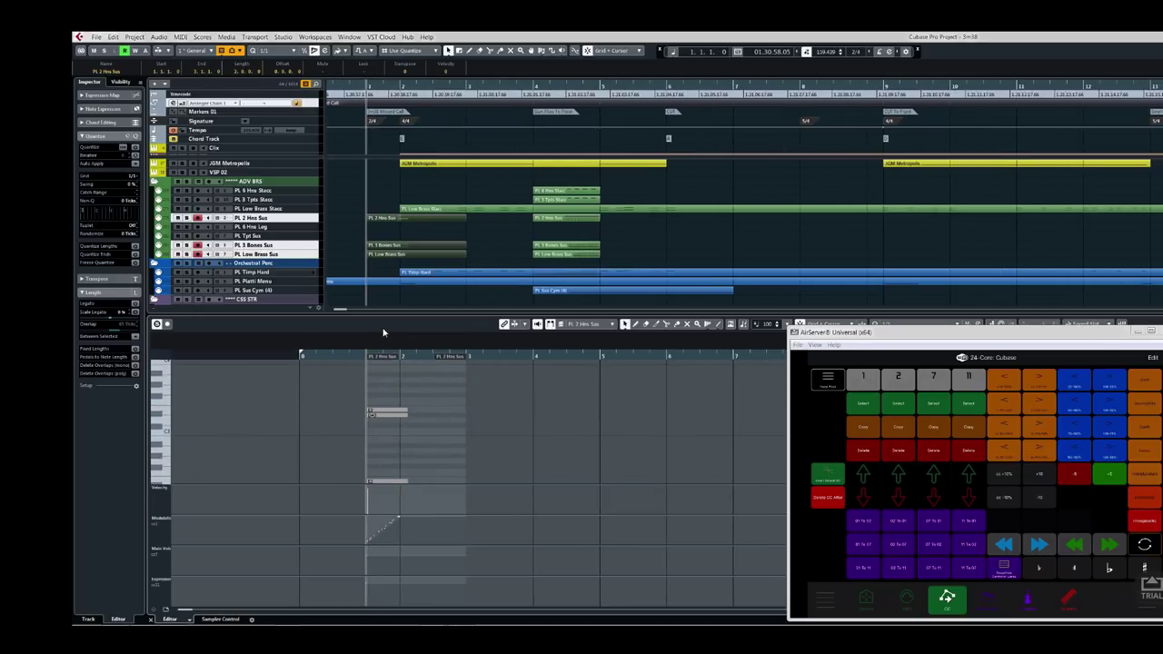
pyautogui.press('s')
pyautogui.press('space')
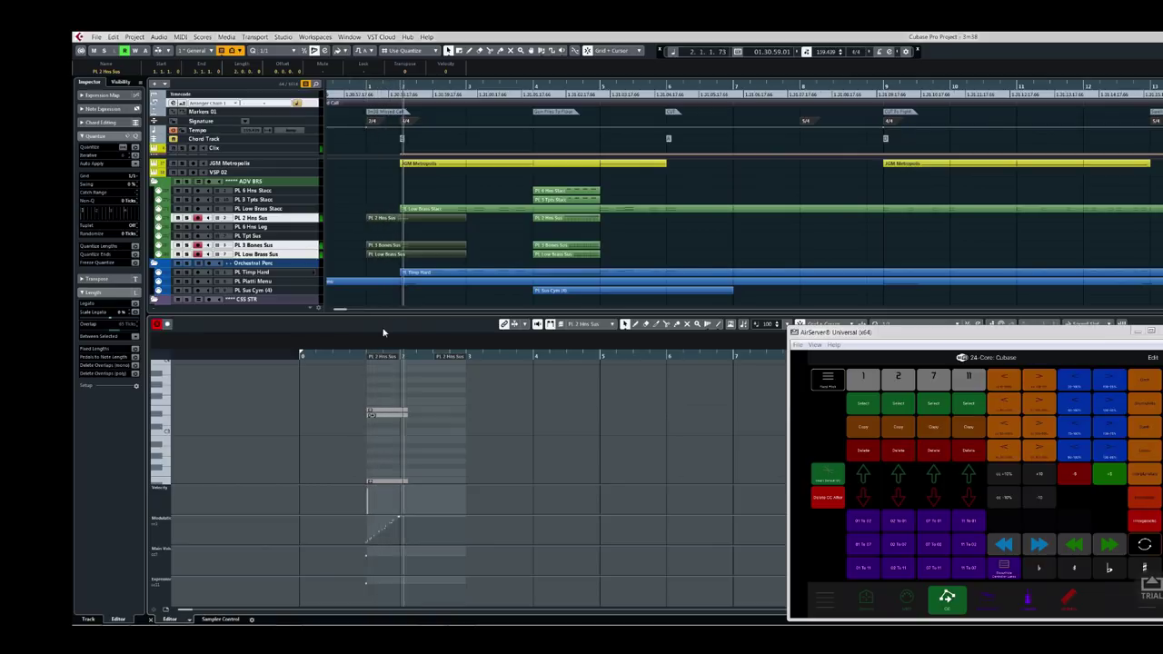
pyautogui.press('space')
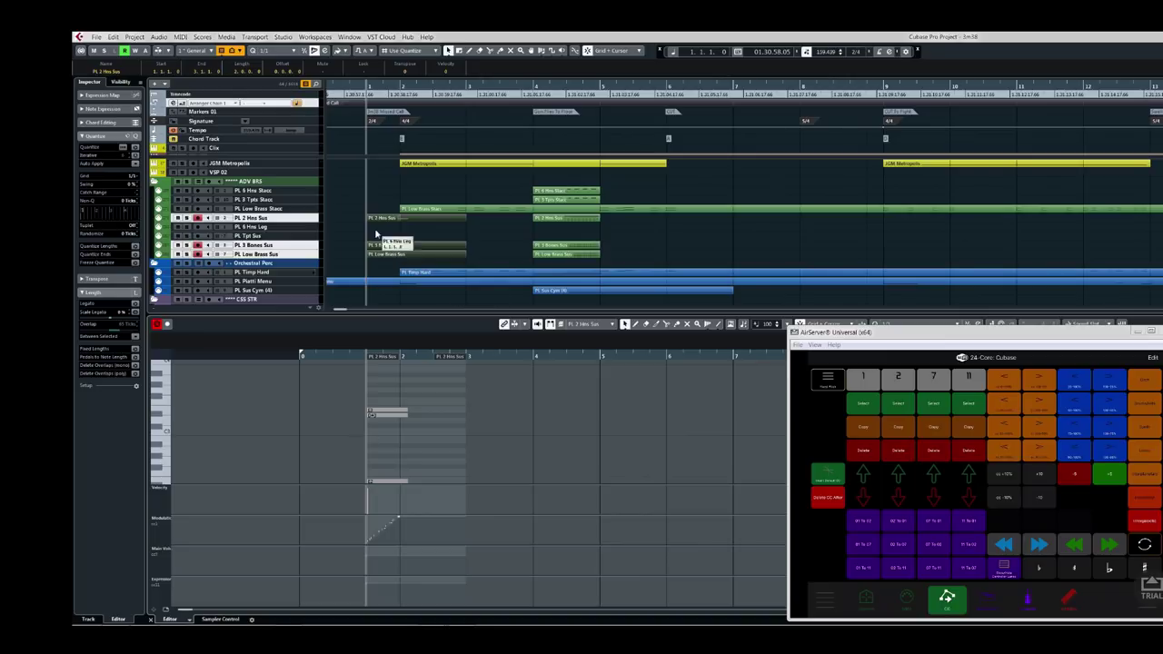
# Reselect the three brass sustain parts, set the locators to them and check the Locators to Selection command in Key Commands.
pyautogui.click(389, 265)
pyautogui.moveTo(388, 265); pyautogui.dragTo(386, 222)
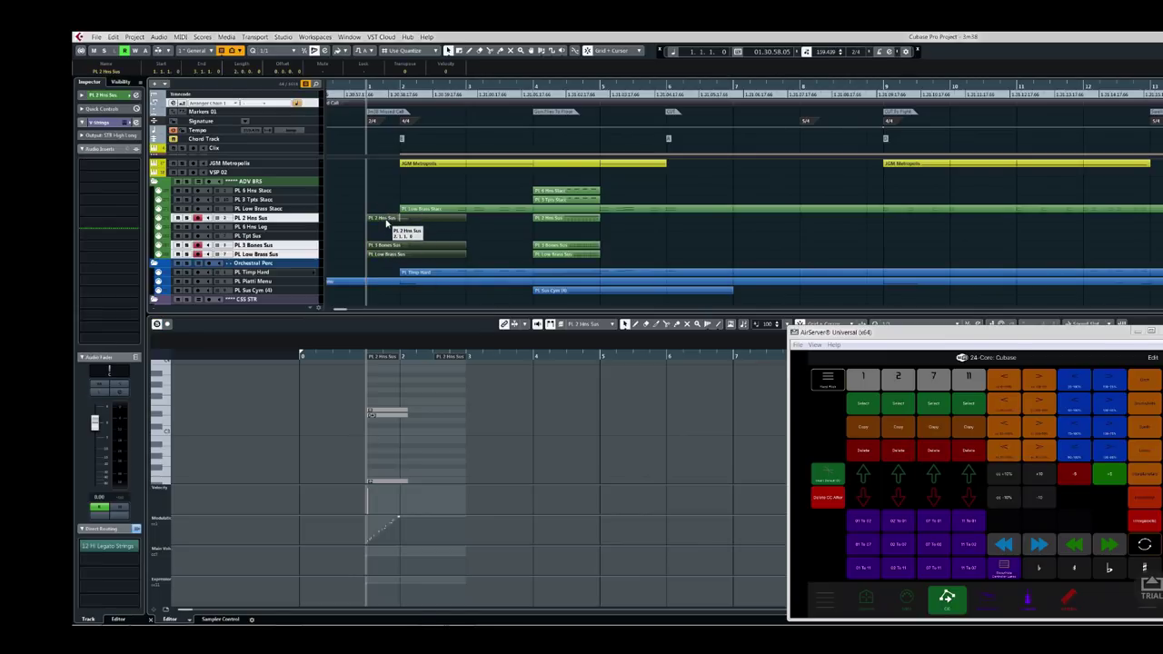
pyautogui.press('p')
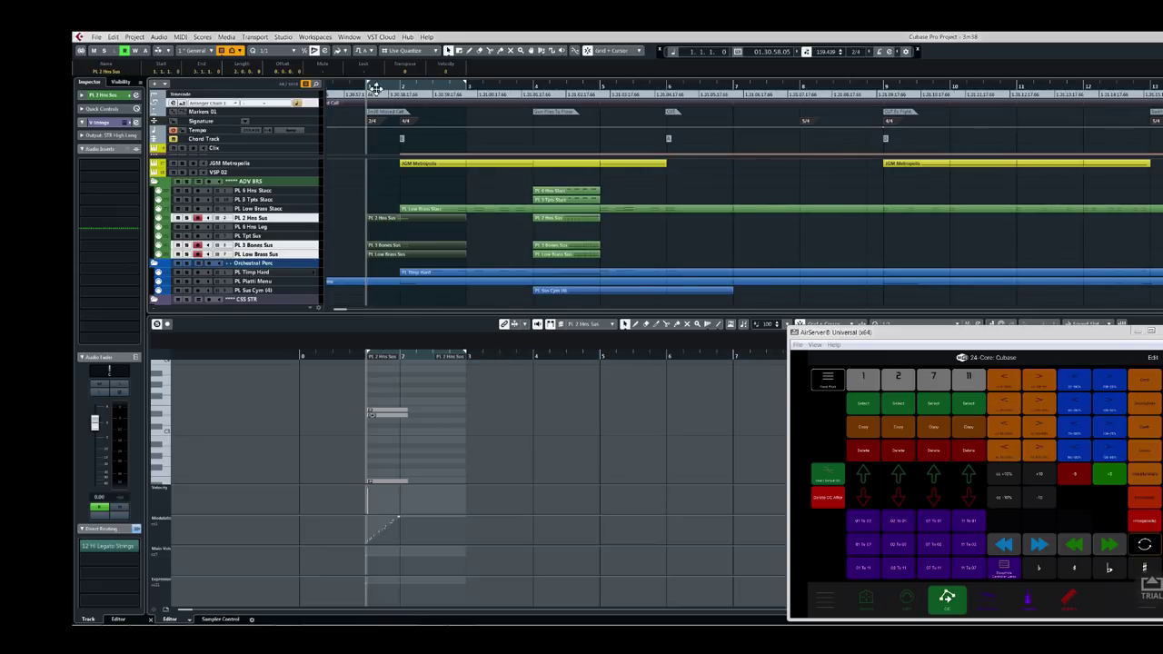
pyautogui.hotkey('ctrl', 'shift', 'k')
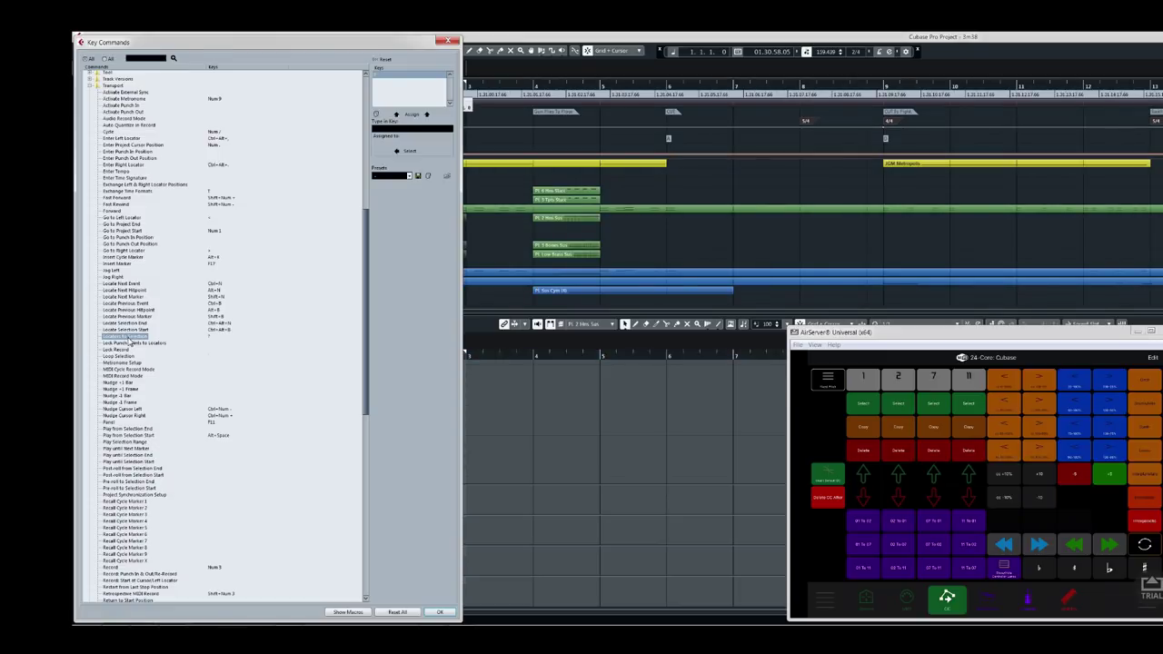
pyautogui.click(439, 611)
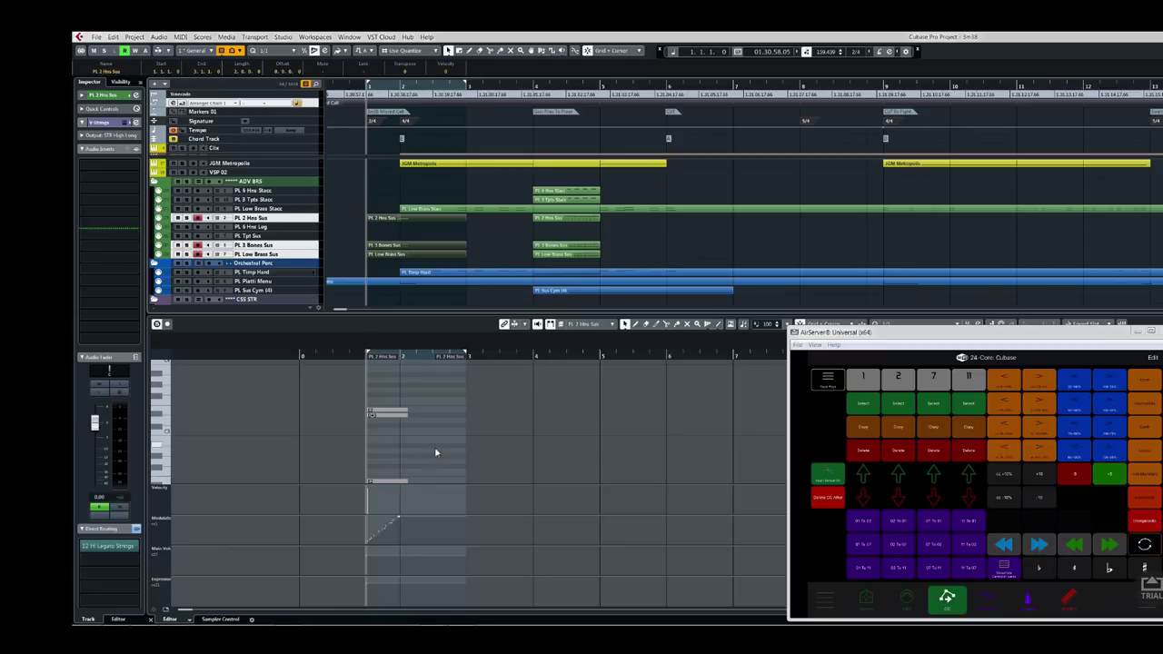
# Try the left locator at bar 2, reset it to bar 1, and transfer the modulation ramp to expression (CC 11) and back.
pyautogui.scroll(-2, 434, 446)
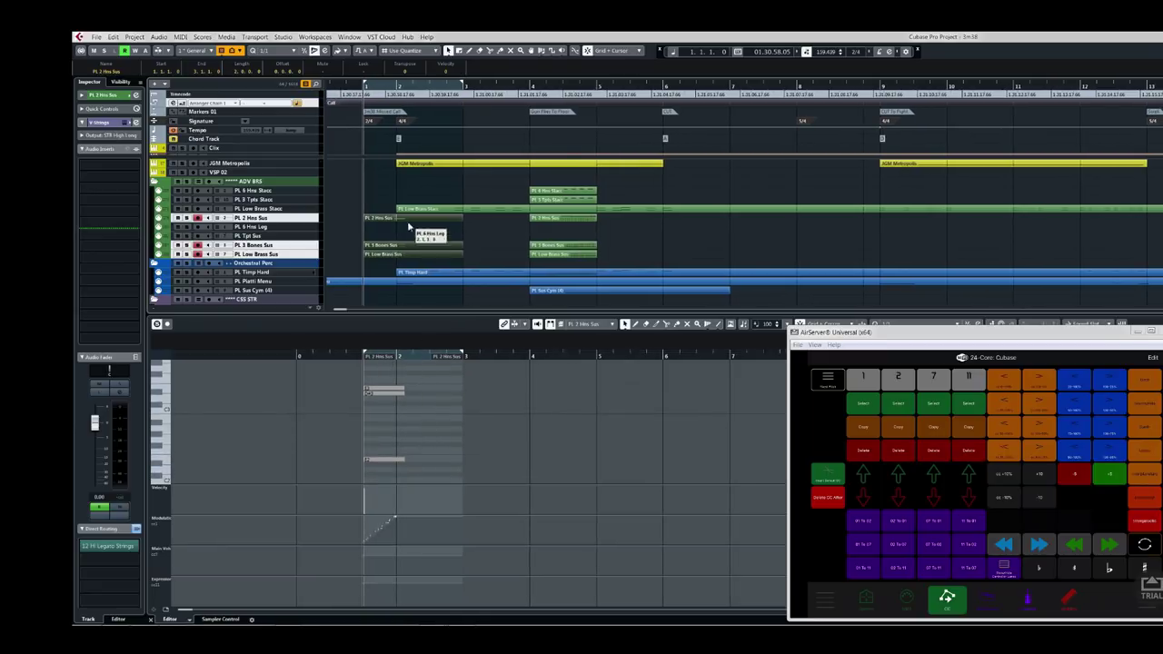
pyautogui.click(390, 355)
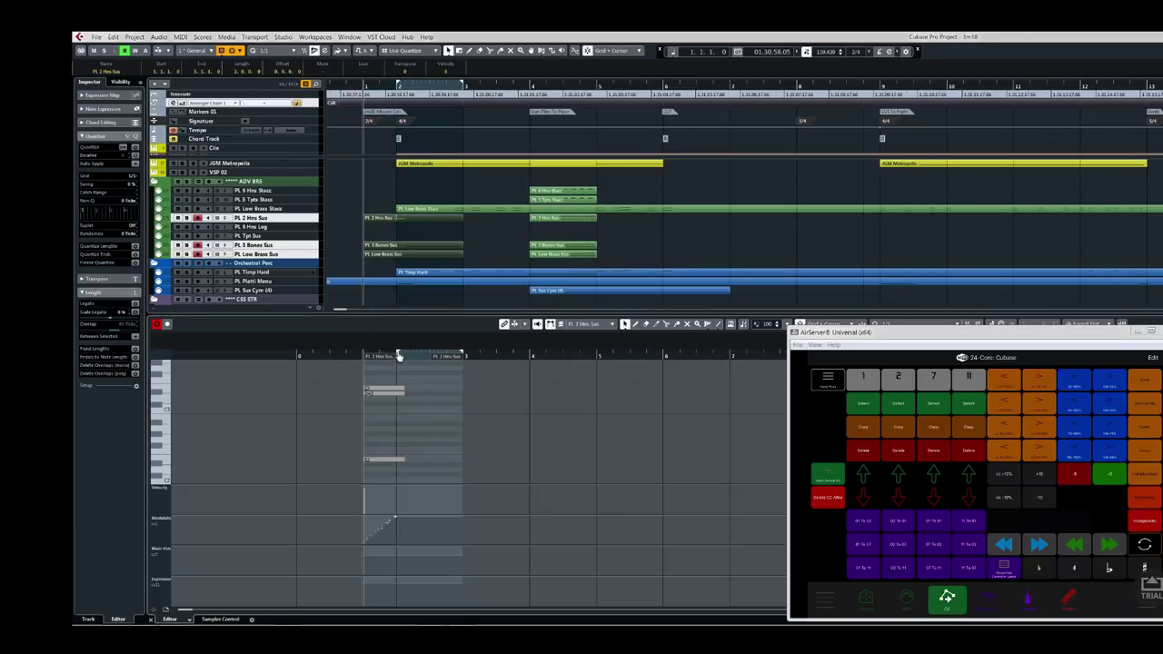
pyautogui.click(369, 356)
pyautogui.click(859, 568)
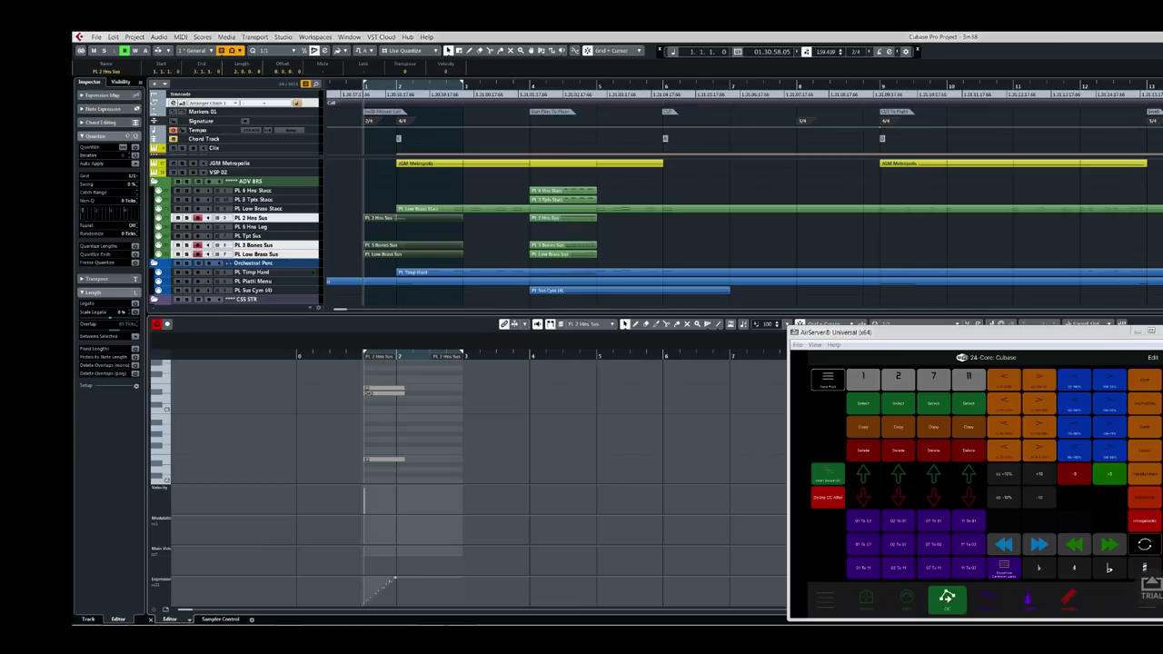
pyautogui.click(975, 544)
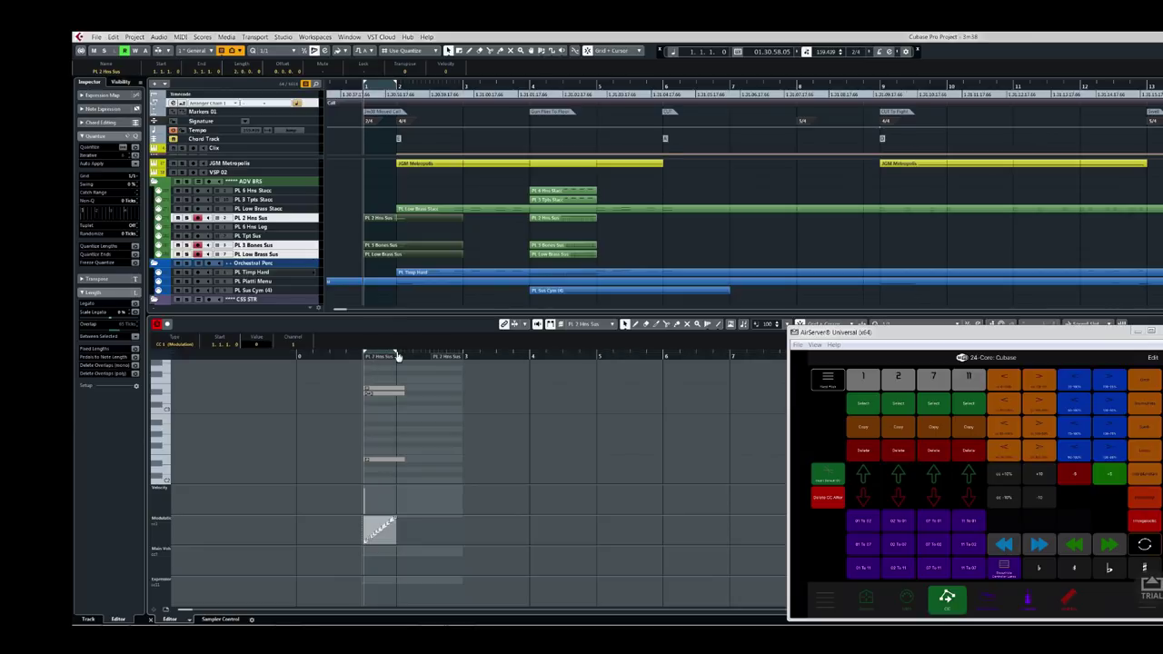
# Extend the right locator to bar 3, delete the modulation (CC 1) ramp and restore it.
pyautogui.moveTo(398, 355); pyautogui.dragTo(454, 360)
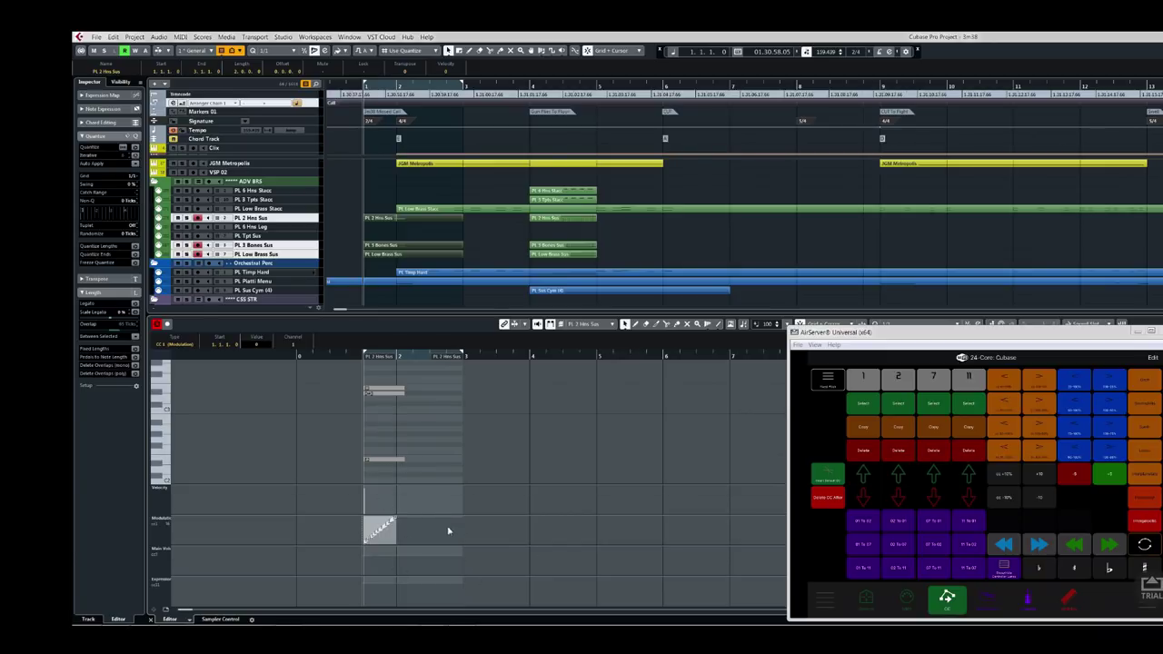
pyautogui.press('Delete')
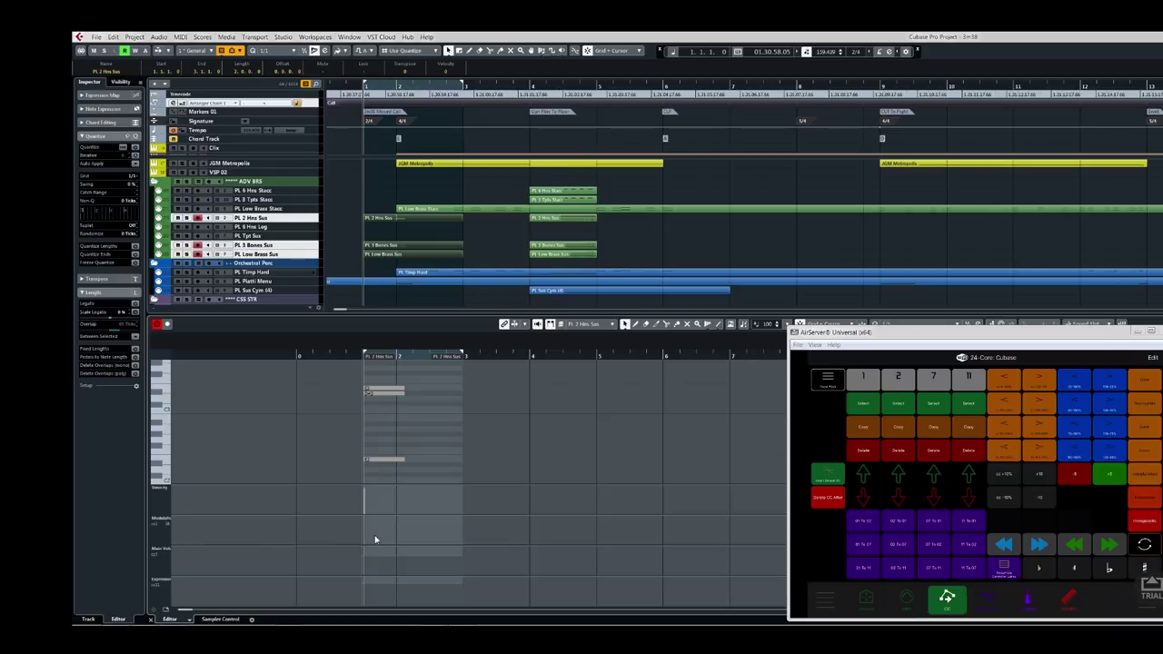
pyautogui.moveTo(366, 541); pyautogui.dragTo(396, 517)
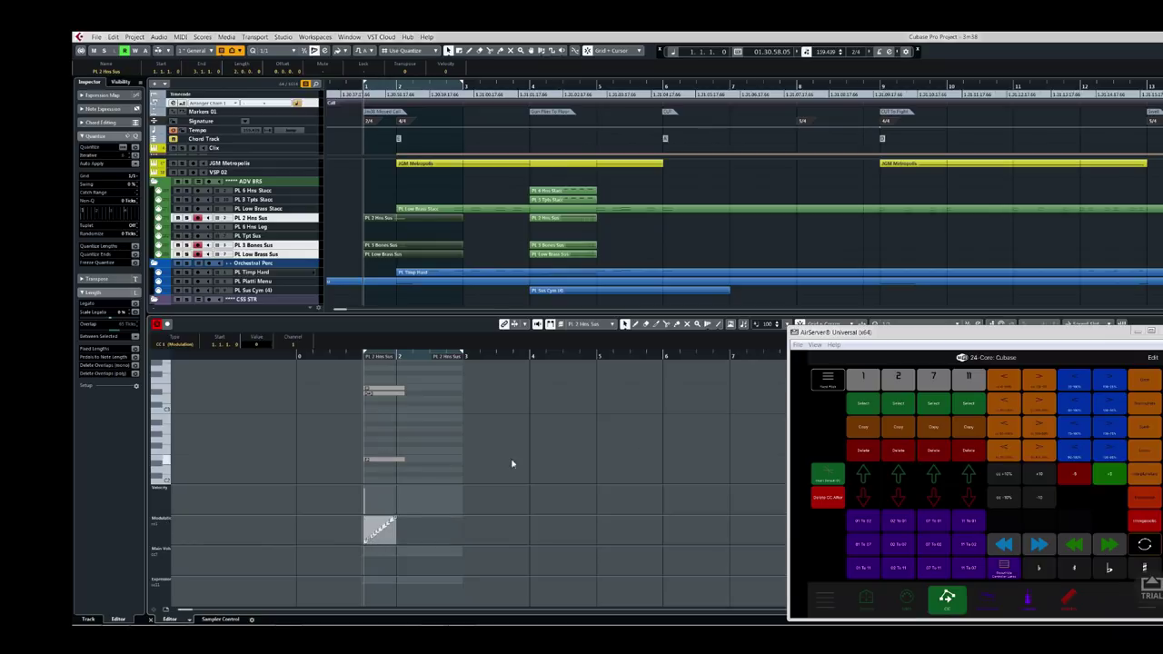
# Insert a Main Volume (CC 7) event at the start of the brass parts and delete it.
pyautogui.click(395, 560)
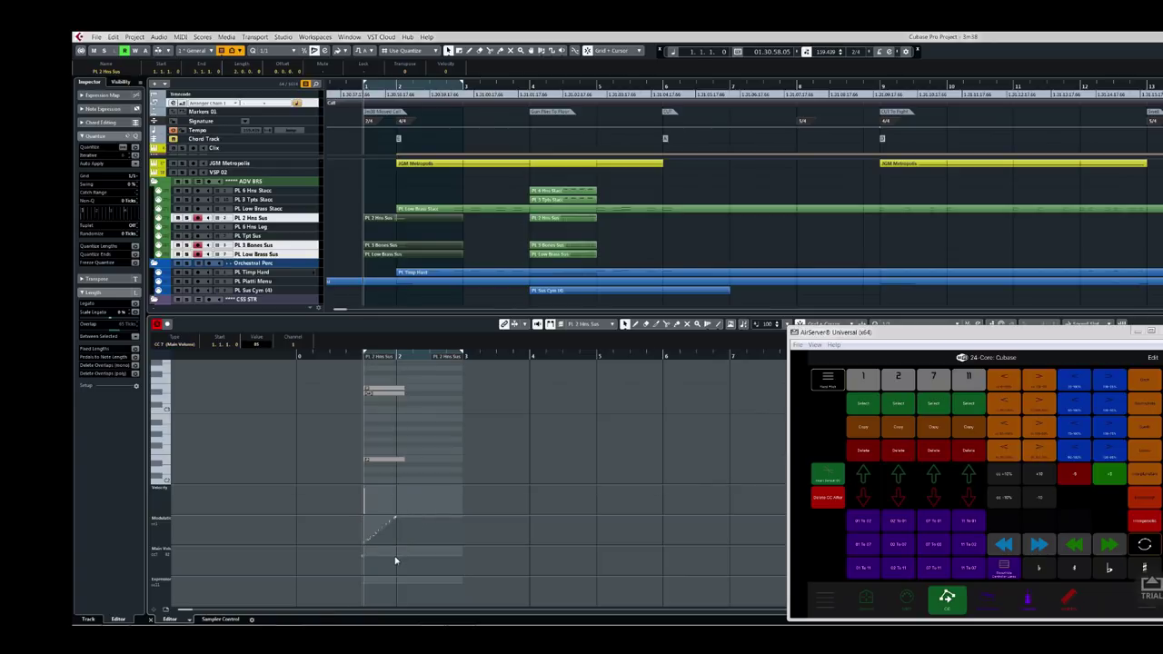
pyautogui.press('Delete')
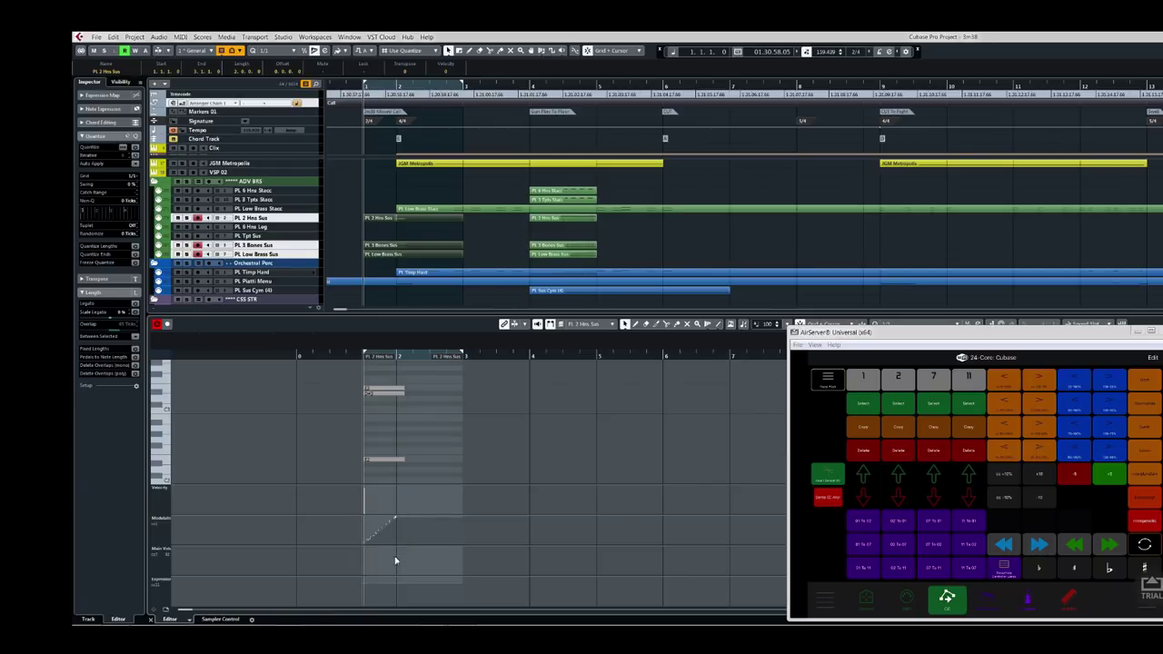
pyautogui.click(368, 570)
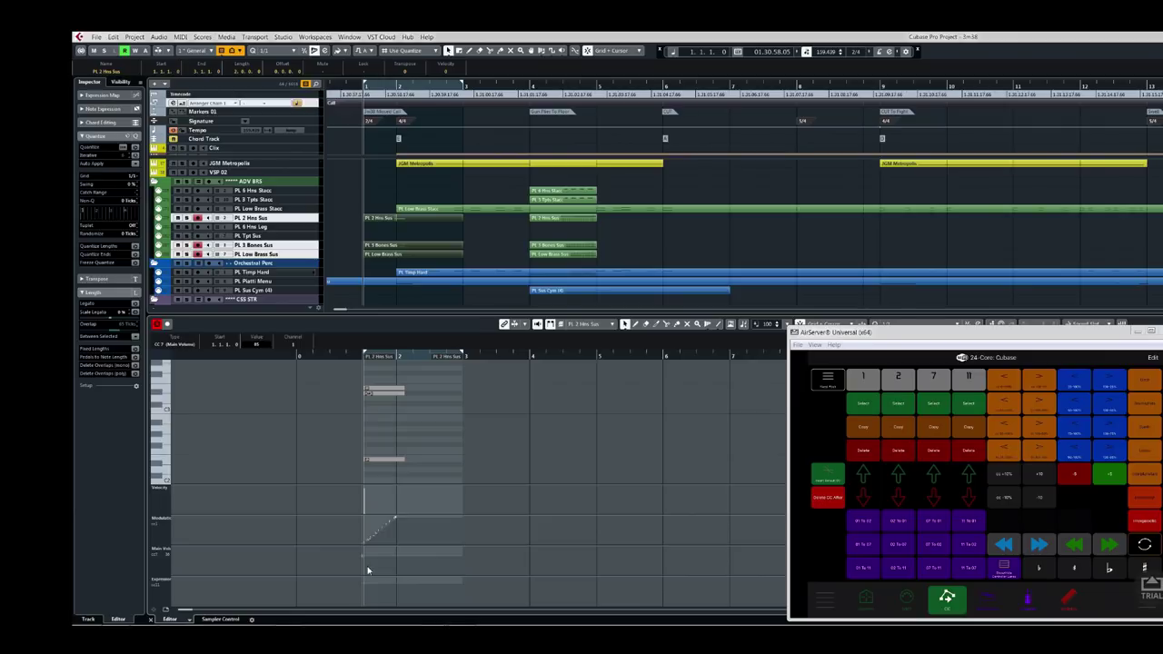
pyautogui.click(379, 443)
pyautogui.press('Delete')
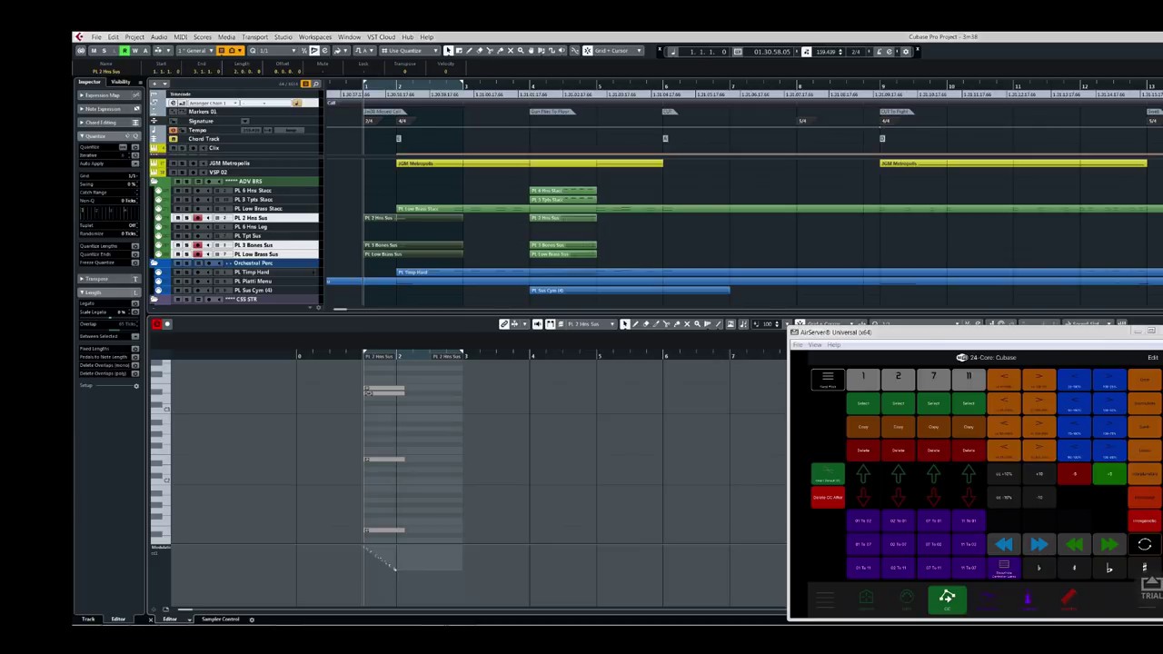
# Set the right locator to bar 2 and select the modulation (CC 1) data between the locators.
pyautogui.hotkey('ctrl', 'a')
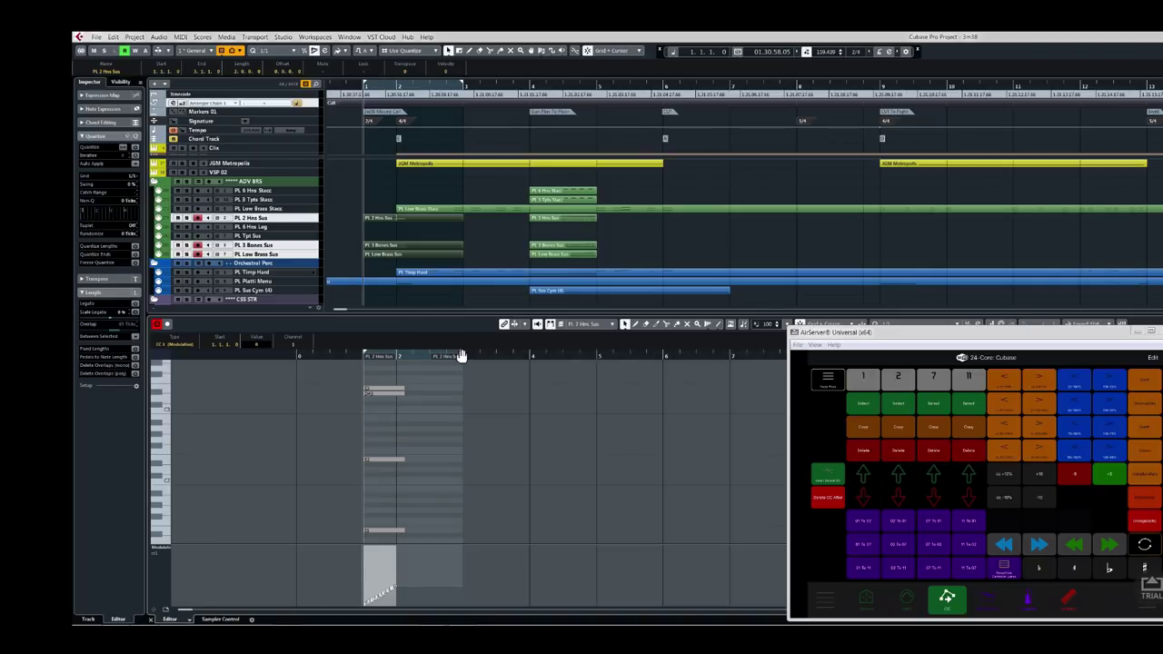
pyautogui.moveTo(461, 356); pyautogui.dragTo(405, 357)
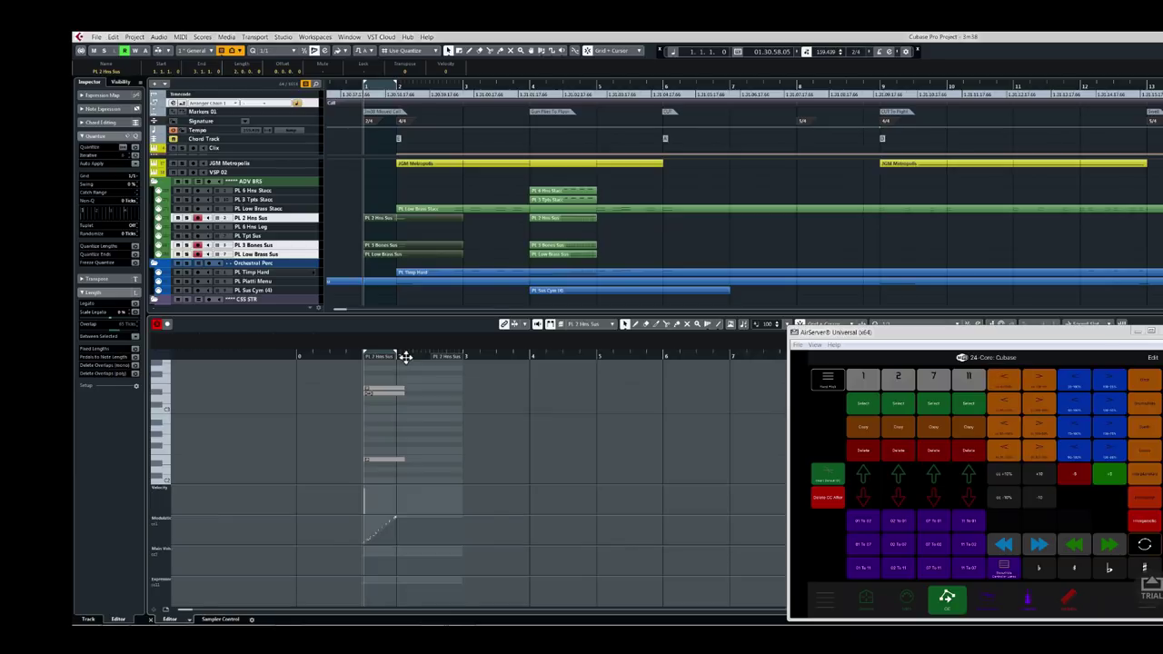
pyautogui.hotkey('ctrl', 'a')
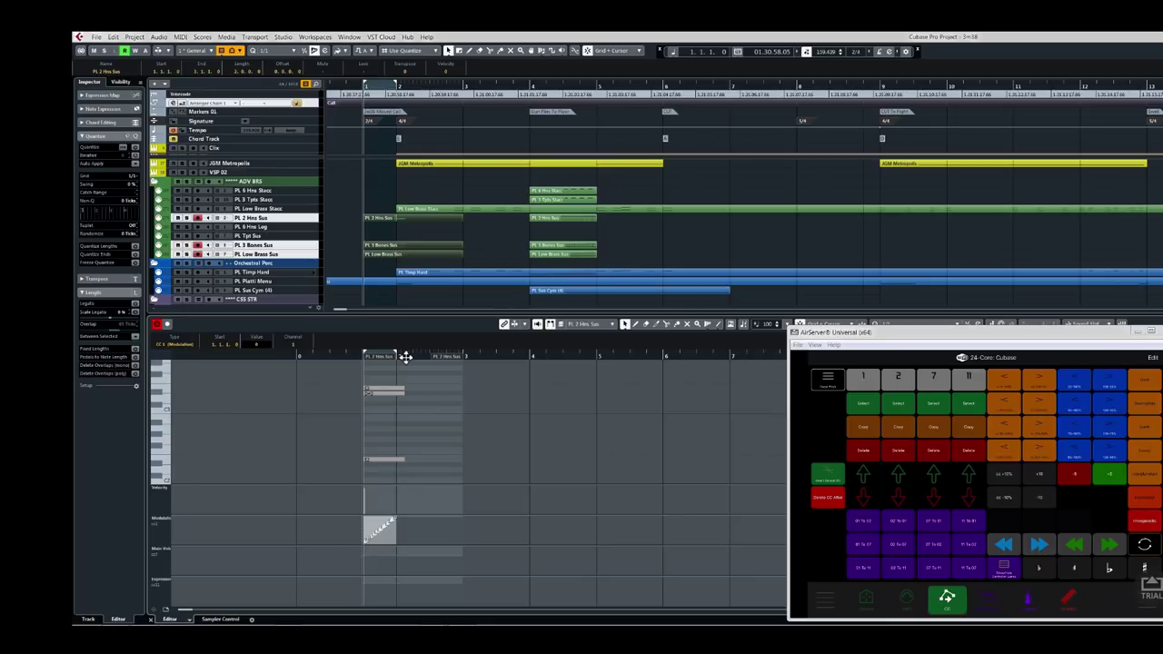
# Lower the selected modulation (CC 1) values in repeated increments and raise them again by two increments.
pyautogui.press('Down')
pyautogui.press('Down')
pyautogui.press('Down')
pyautogui.press('Down')
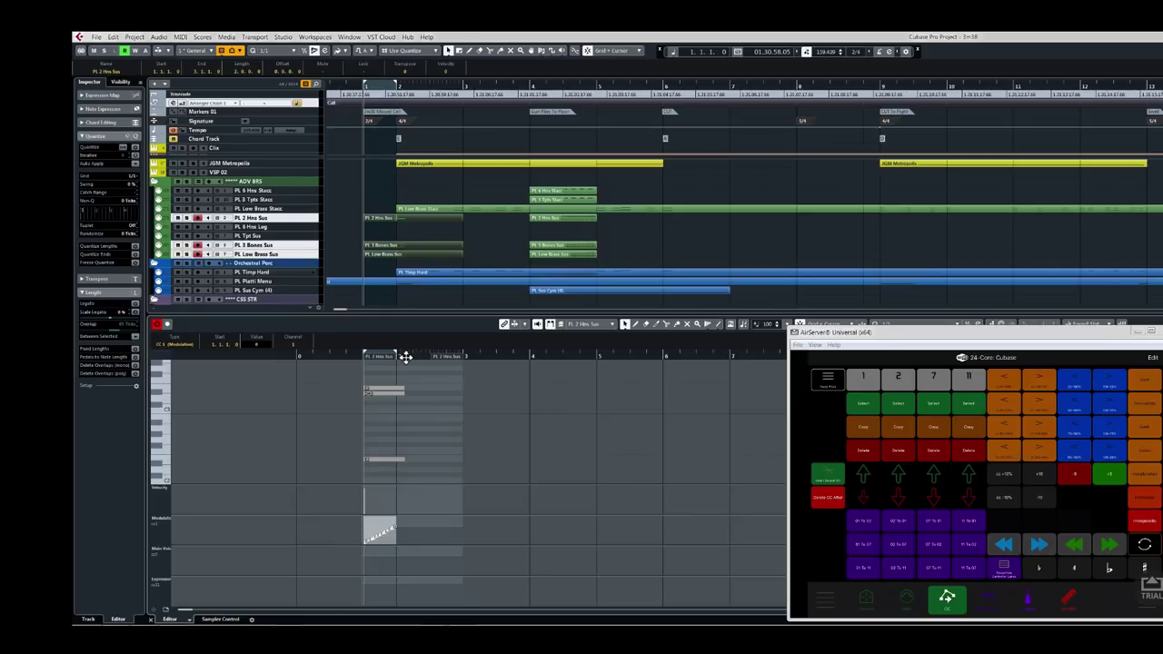
pyautogui.press('Down')
pyautogui.press('Down')
pyautogui.press('Down')
pyautogui.press('Down')
pyautogui.press('Up')
pyautogui.press('Up')
# Close the brass editor, open the HZ Drums parts from Taiko High to Tombek Ens in the lower-zone Key Editor and display their tracks.
pyautogui.hotkey('ctrl', 'alt', 'e')
pyautogui.moveTo(385, 468); pyautogui.dragTo(395, 548)
pyautogui.hotkey('ctrl', 'alt', 'e')
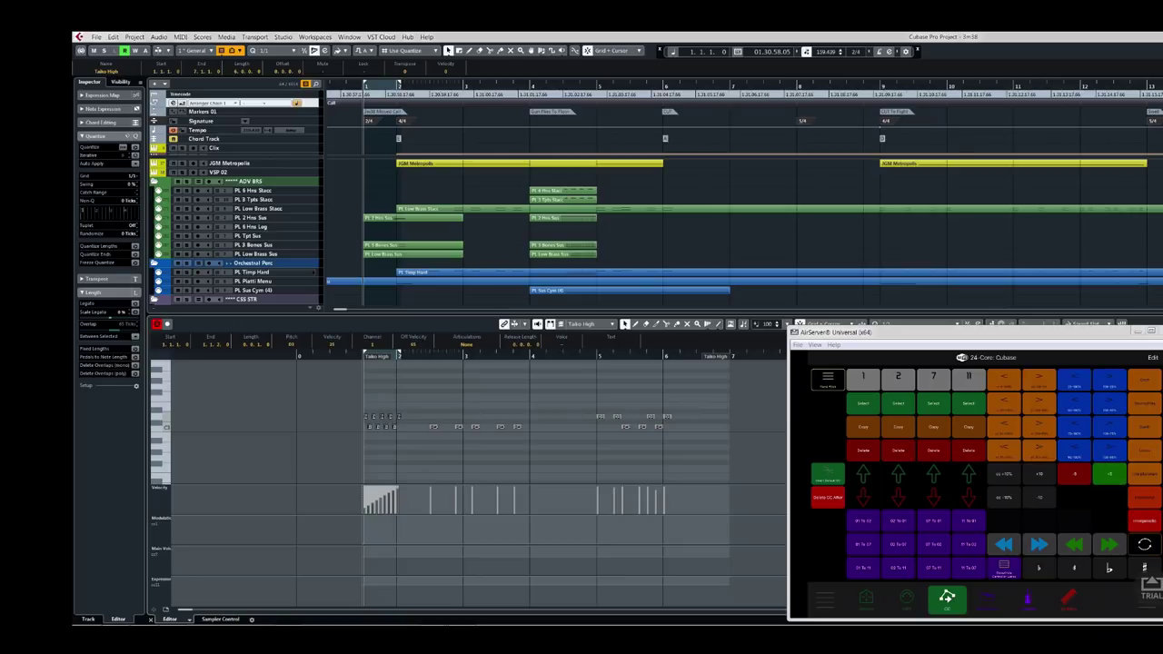
pyautogui.scroll(-3, 386, 257)
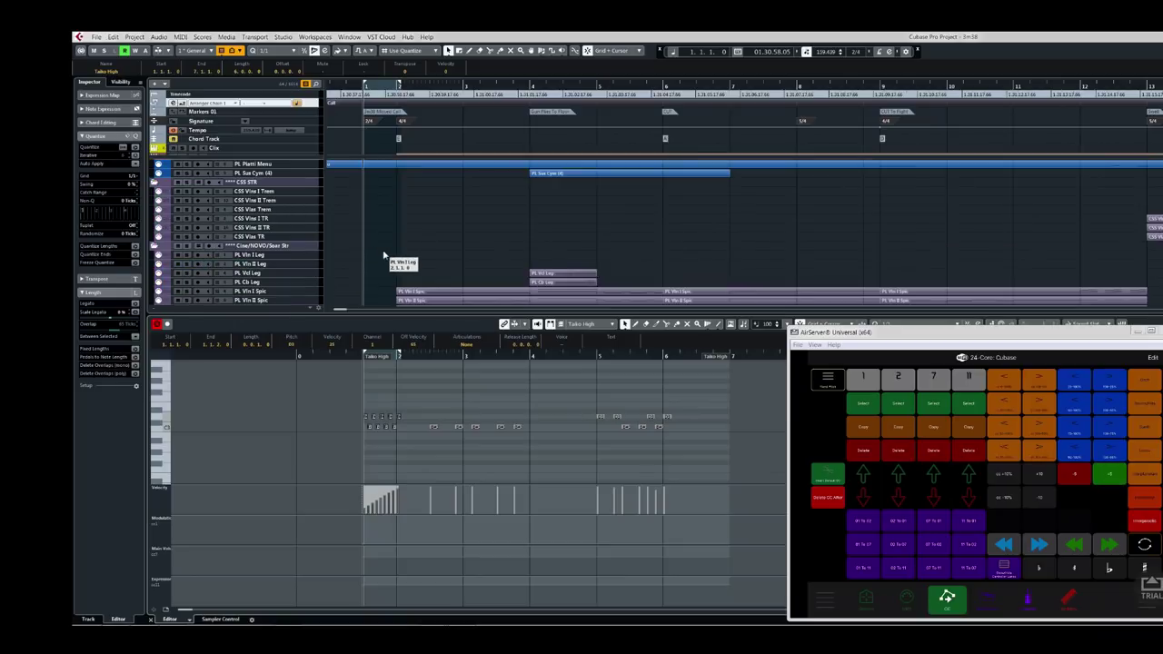
pyautogui.scroll(-8, 388, 253)
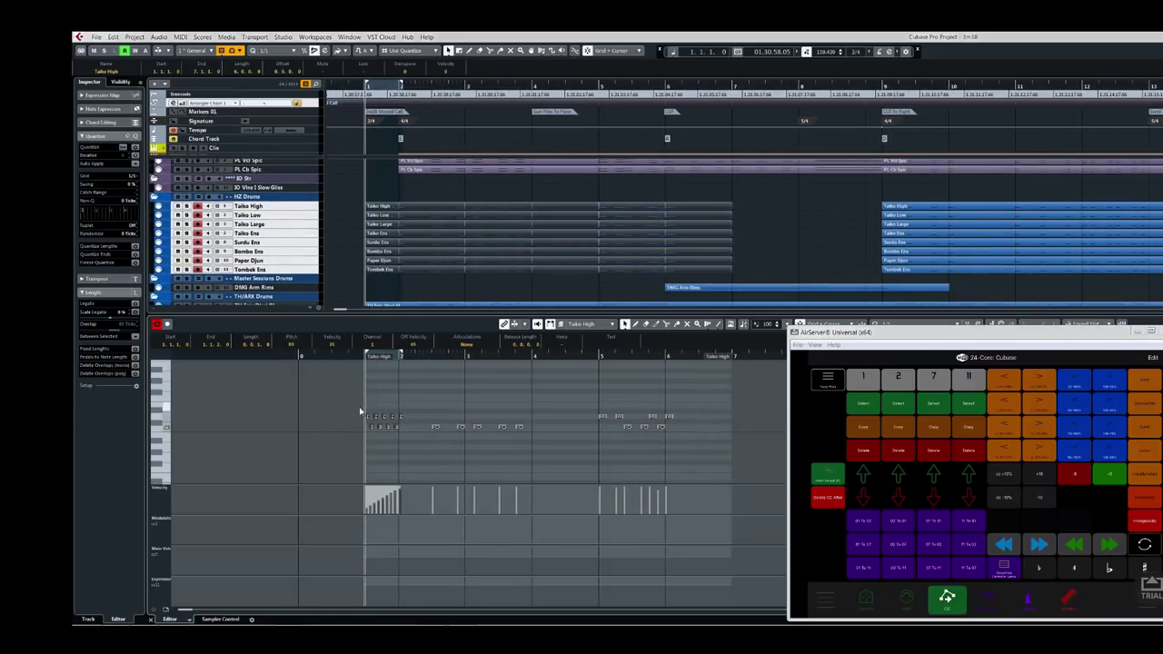
# Select the bar 1 notes in the Taiko High part and draw a falling velocity ramp over them.
pyautogui.moveTo(411, 433)
pyautogui.mouseDown()
pyautogui.moveTo(392, 403)
pyautogui.moveTo(362, 405)
pyautogui.mouseUp()
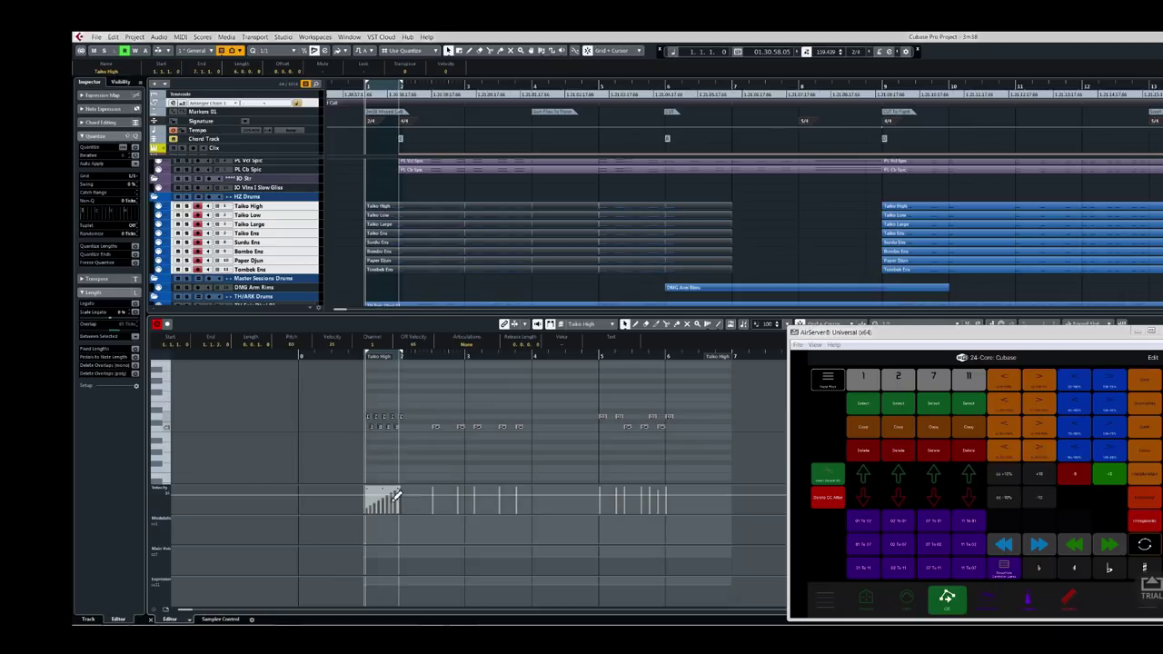
pyautogui.moveTo(401, 489)
pyautogui.mouseDown()
pyautogui.moveTo(405, 509)
pyautogui.moveTo(368, 485)
pyautogui.mouseUp()
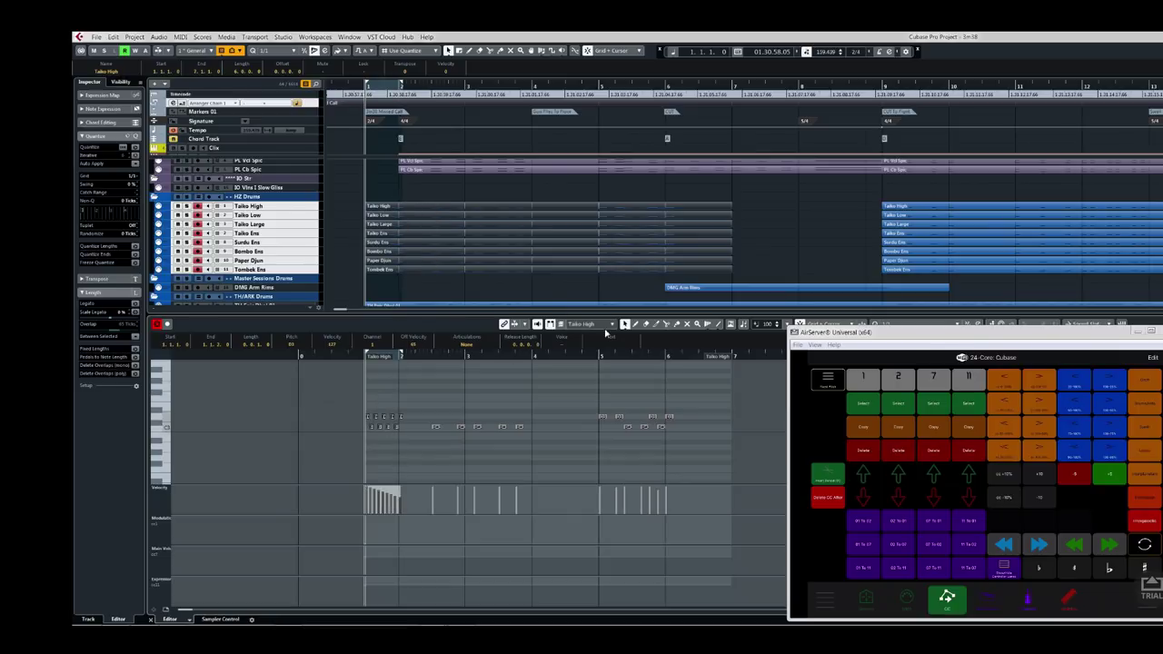
# Switch the active part to Taiko Low to check its bar 1 velocities and return to Taiko High.
pyautogui.click(607, 327)
pyautogui.click(599, 339)
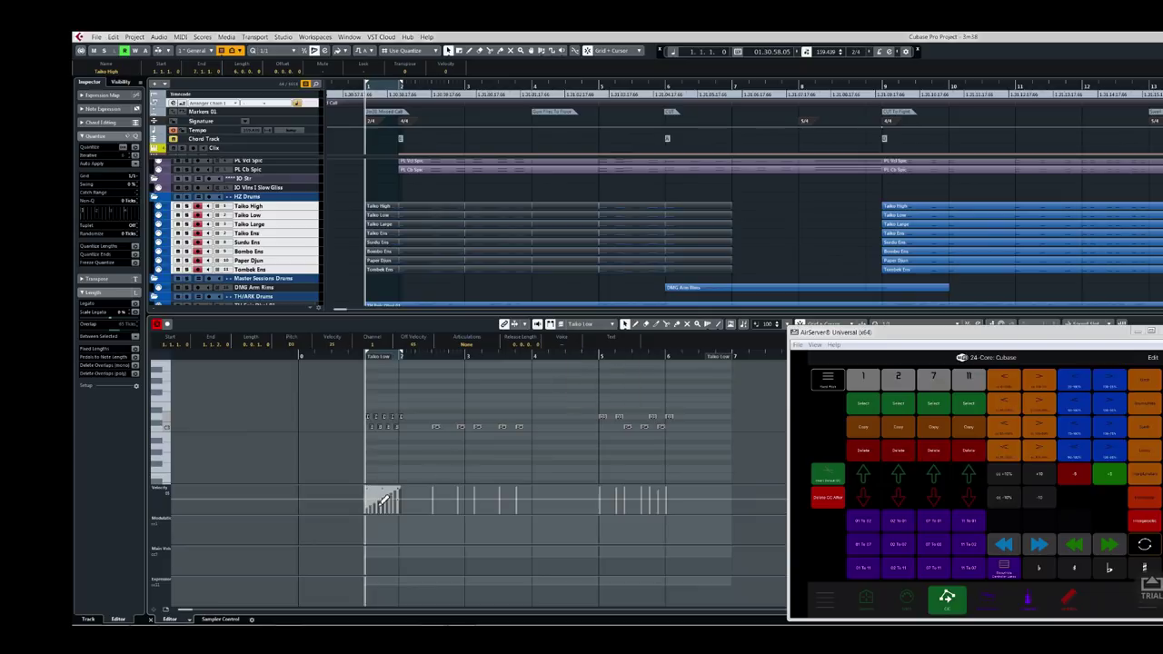
pyautogui.moveTo(382, 498); pyautogui.dragTo(398, 489)
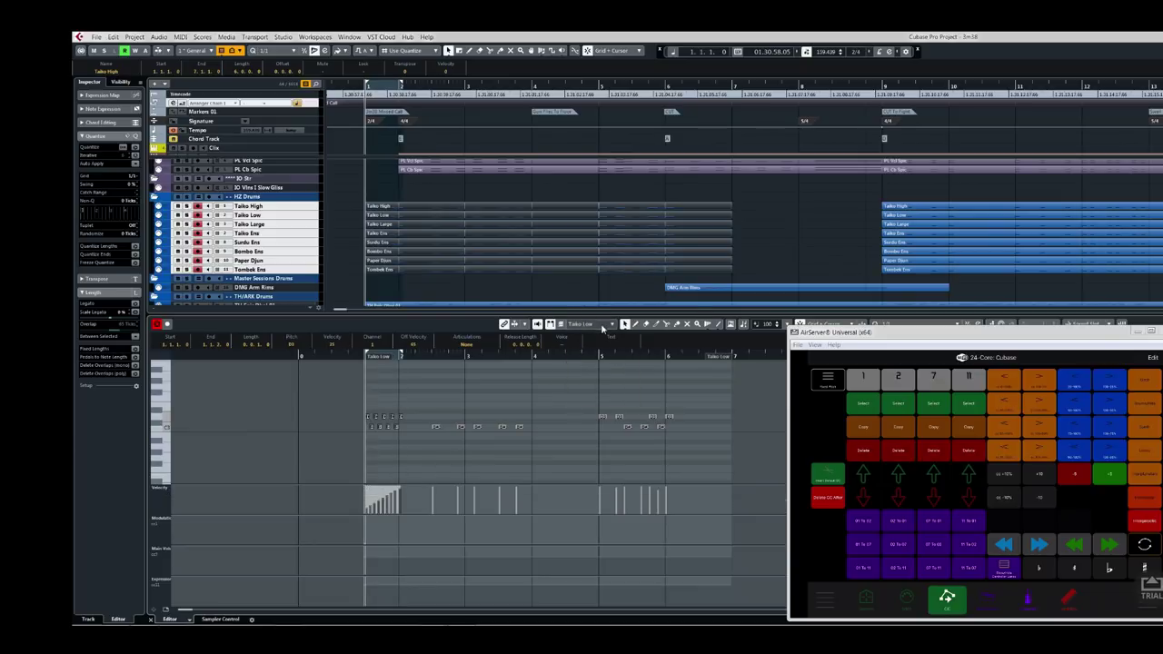
pyautogui.click(603, 328)
pyautogui.click(599, 333)
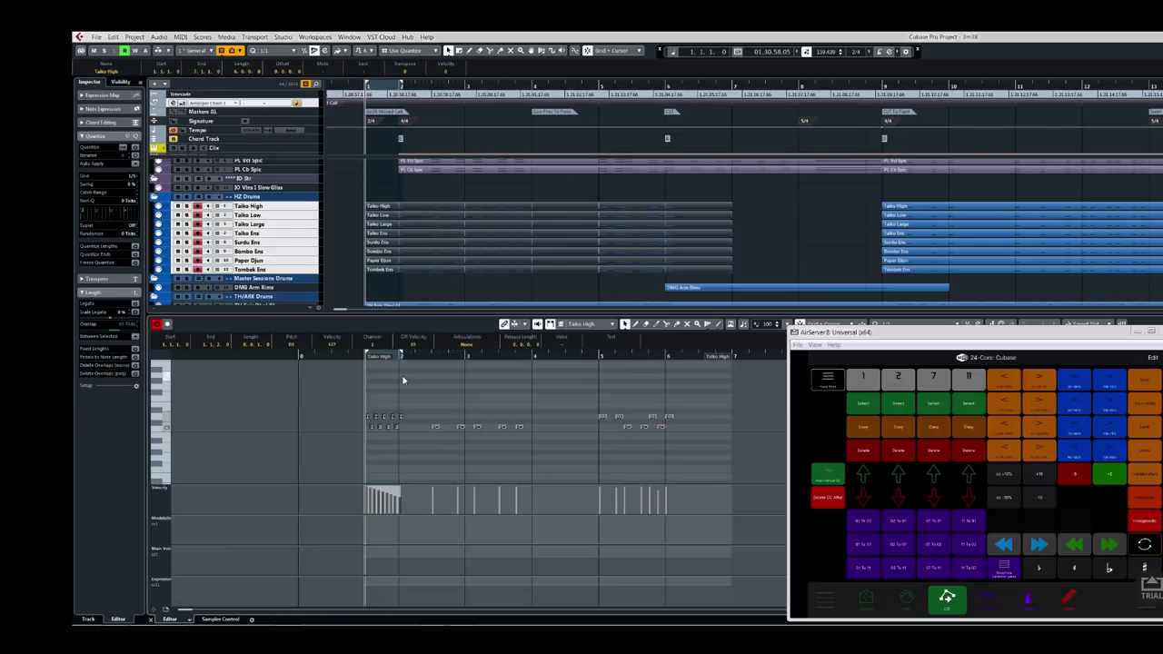
# Select the Taiko High notes from bar 1 up to the downbeat of bar 2 and delete them.
pyautogui.scroll(3, 409, 430)
pyautogui.moveTo(401, 395); pyautogui.dragTo(285, 449)
pyautogui.press('Delete')
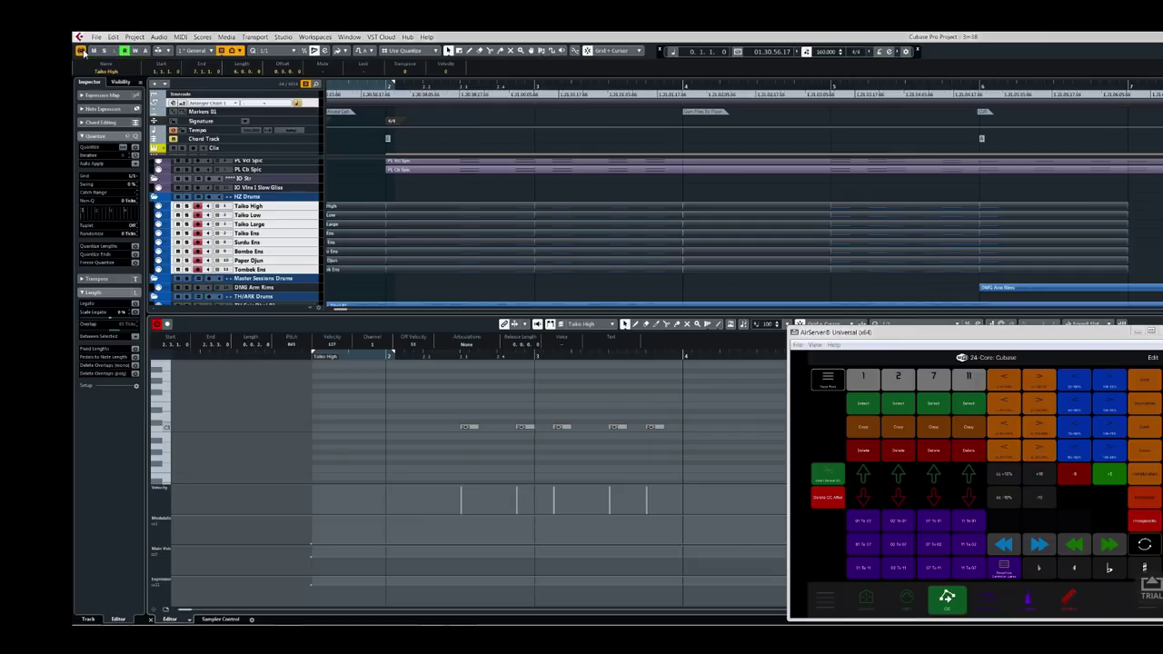
# Look up the key command assigned to Constrain Delay Compensation and close the key command list.
pyautogui.hotkey('ctrl', 'k')
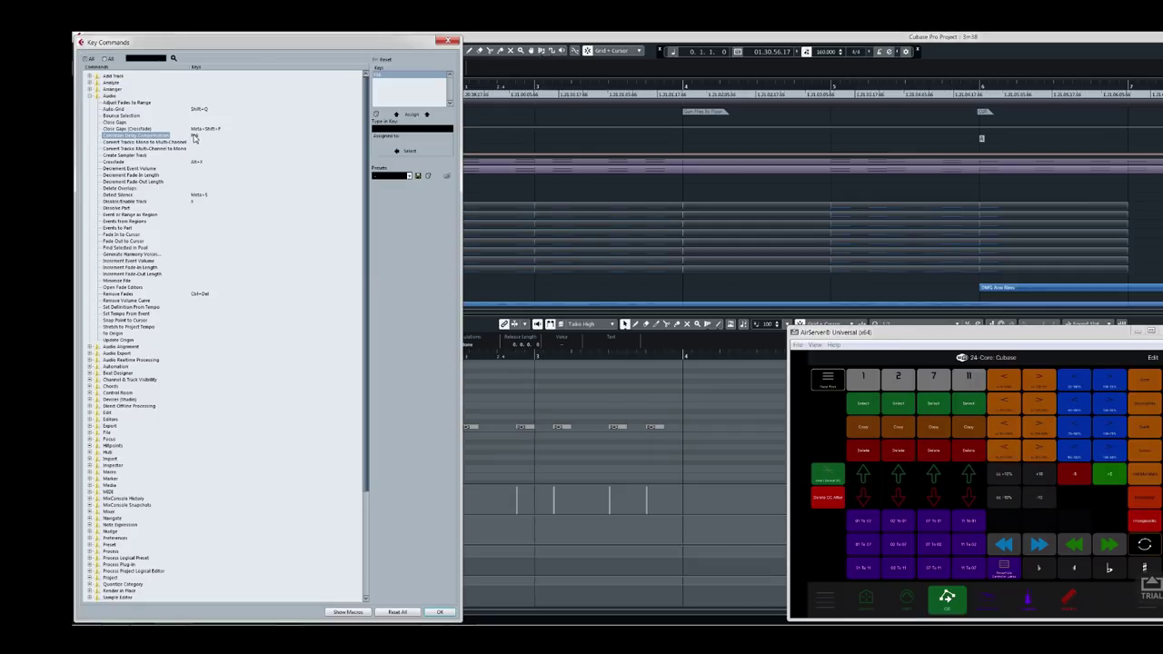
pyautogui.click(445, 41)
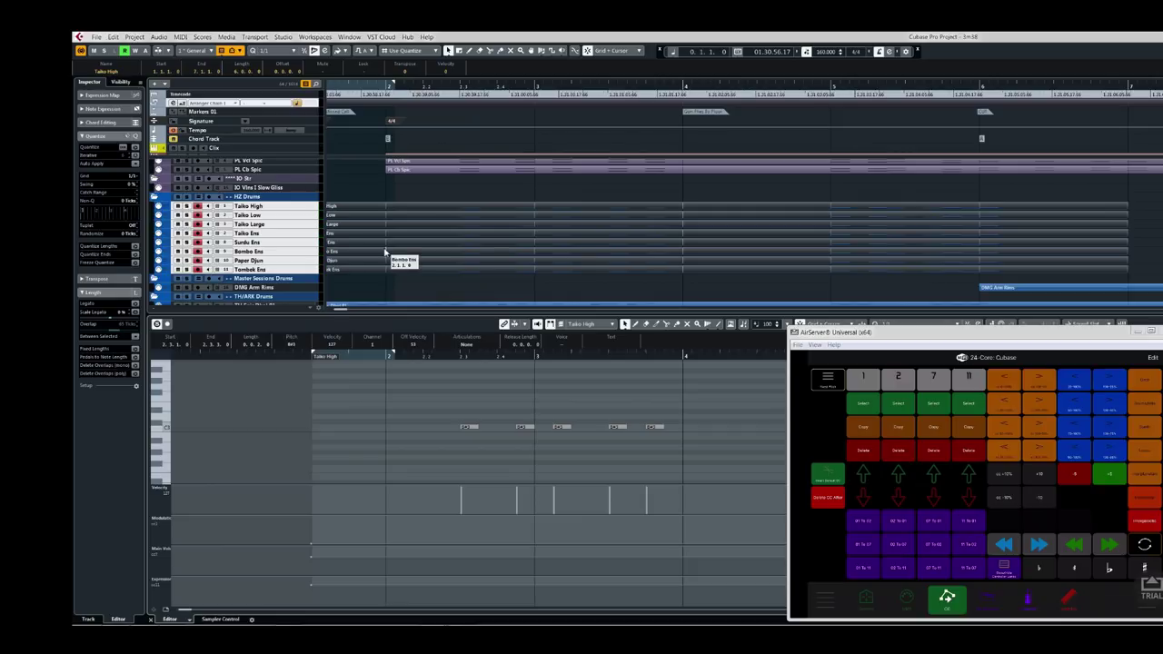
# Record a new short drum phrase leading into bar 2 on the HZ Drums tracks and set the quantize grid to 1/16.
pyautogui.press('KP_Multiply')
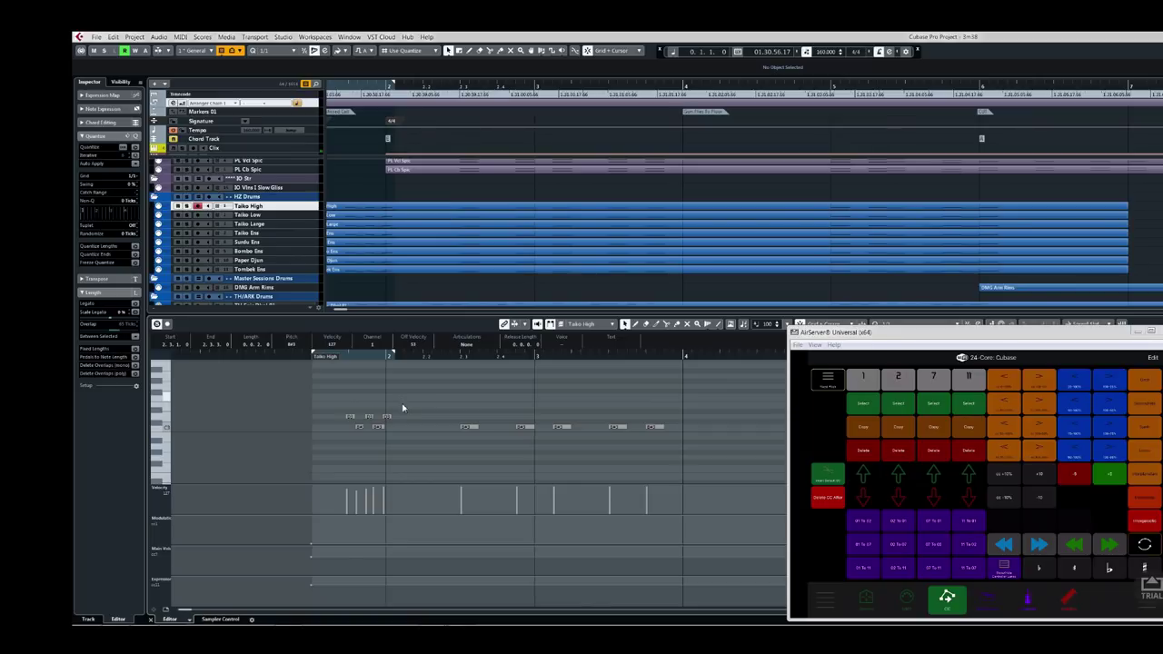
pyautogui.press('5')
# Split the HZ Drums parts from Taiko High to Tombek Ens at beat 3 of bar 2.
pyautogui.press('s')
pyautogui.click(399, 442)
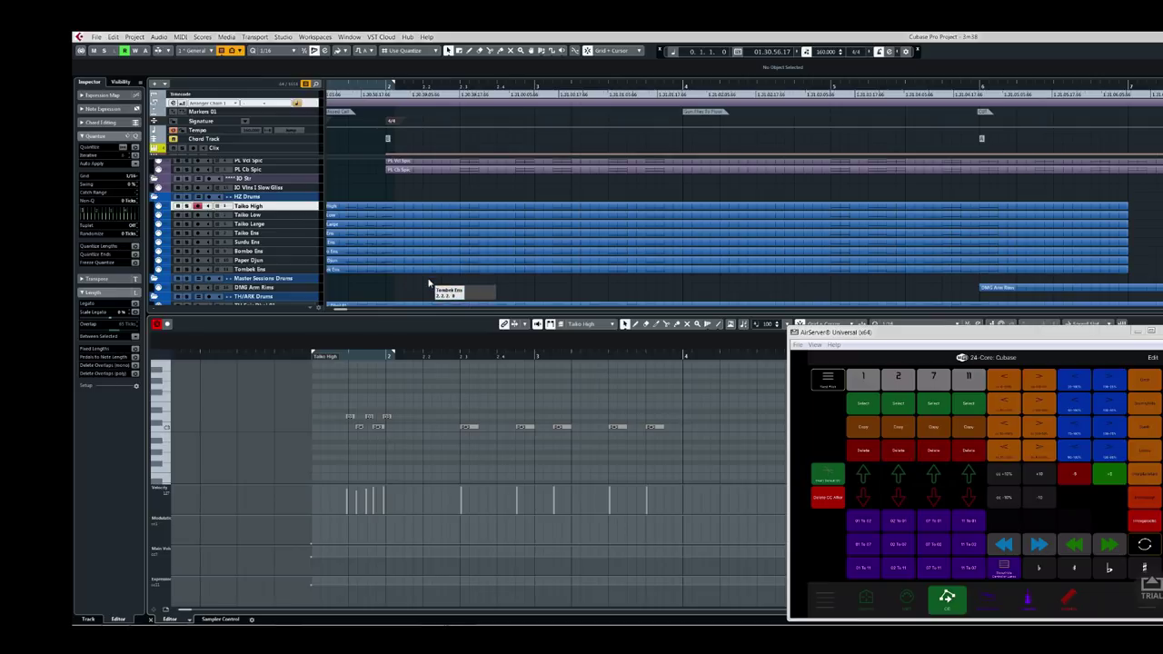
pyautogui.moveTo(430, 283)
pyautogui.mouseDown()
pyautogui.moveTo(462, 206)
pyautogui.moveTo(413, 282)
pyautogui.mouseUp()
pyautogui.keyDown('alt'); pyautogui.click(462, 207); pyautogui.keyUp('alt')
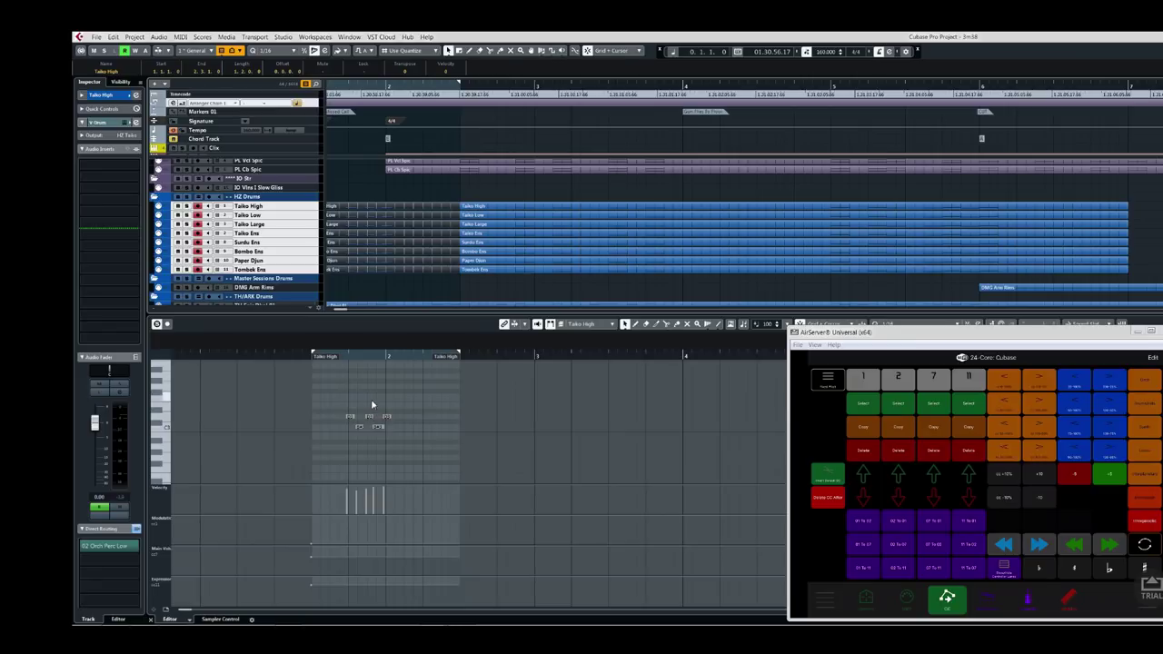
# Try quantizing the recorded notes to 1/16, undo it and switch the quantize preset to 1/2 Triplet.
pyautogui.press('q')
pyautogui.hotkey('ctrl', 'z')
pyautogui.press('1')
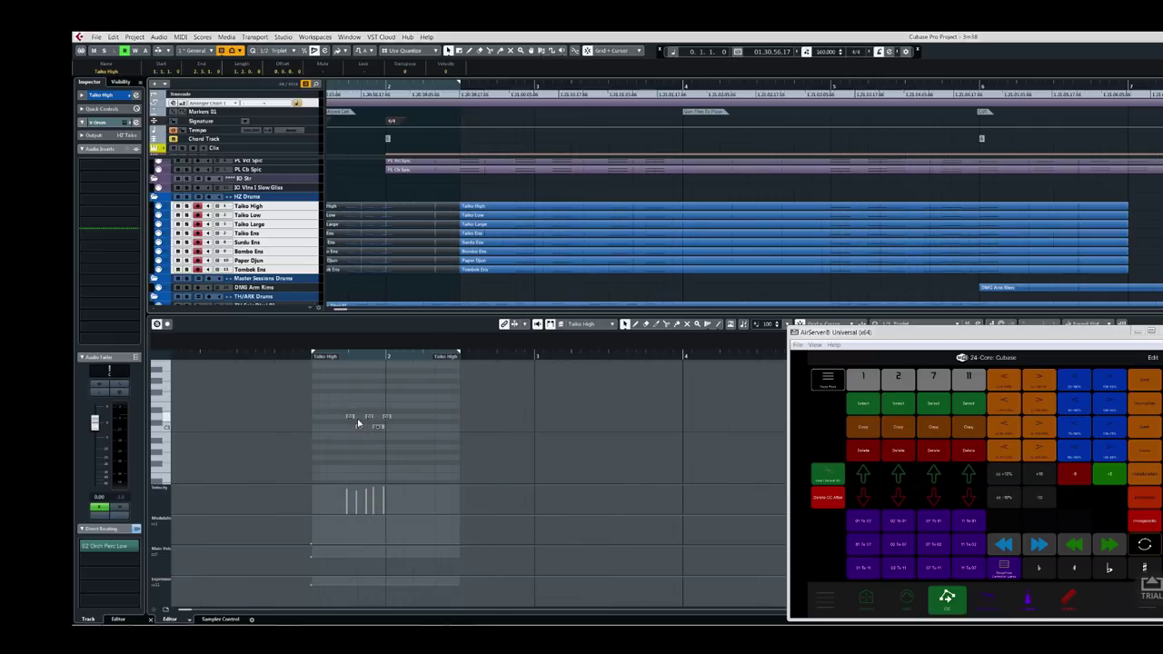
# Extend the right locator and the end of the recorded HZ Drums parts to bar 3.
pyautogui.moveTo(459, 357); pyautogui.dragTo(536, 357)
pyautogui.moveTo(458, 357); pyautogui.dragTo(534, 357)
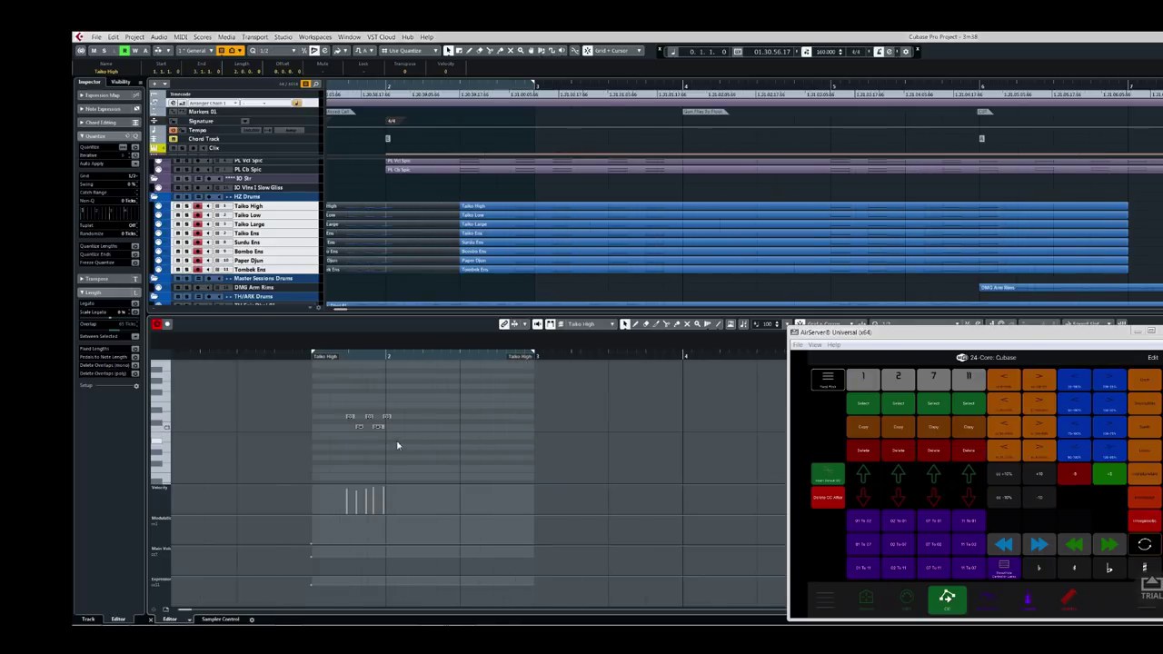
# Switch the quantize preset to 1/8 Triplet, to 1/16 Triplet and finally to straight 1/16.
pyautogui.press('t')
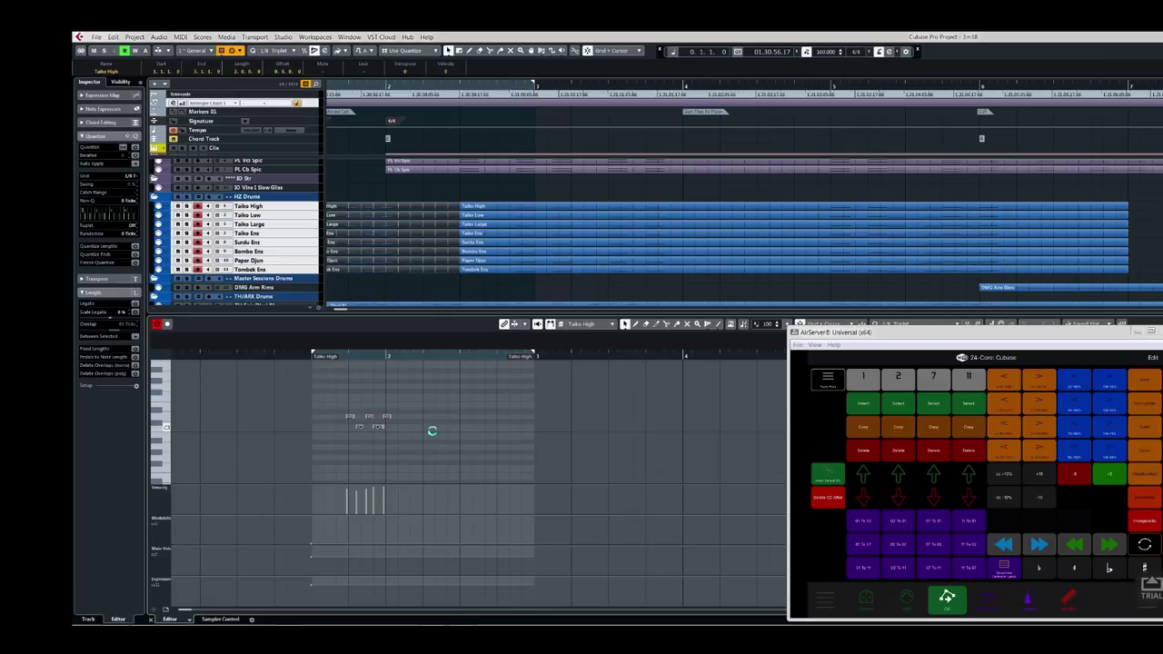
pyautogui.hotkey('alt', '5')
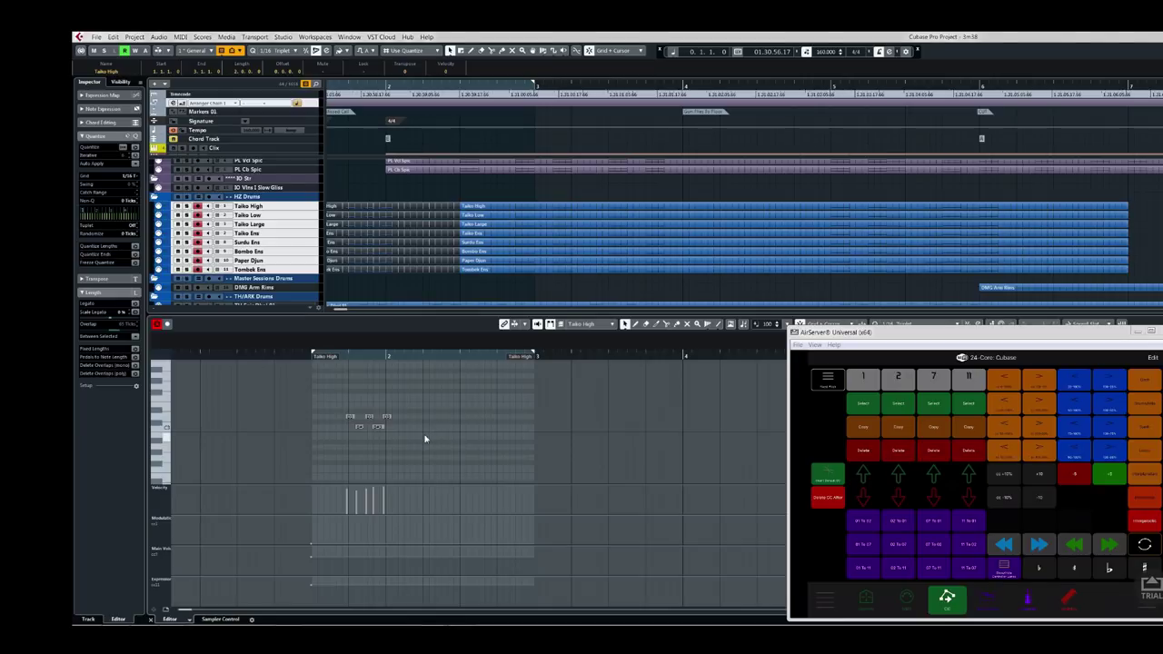
pyautogui.press('t')
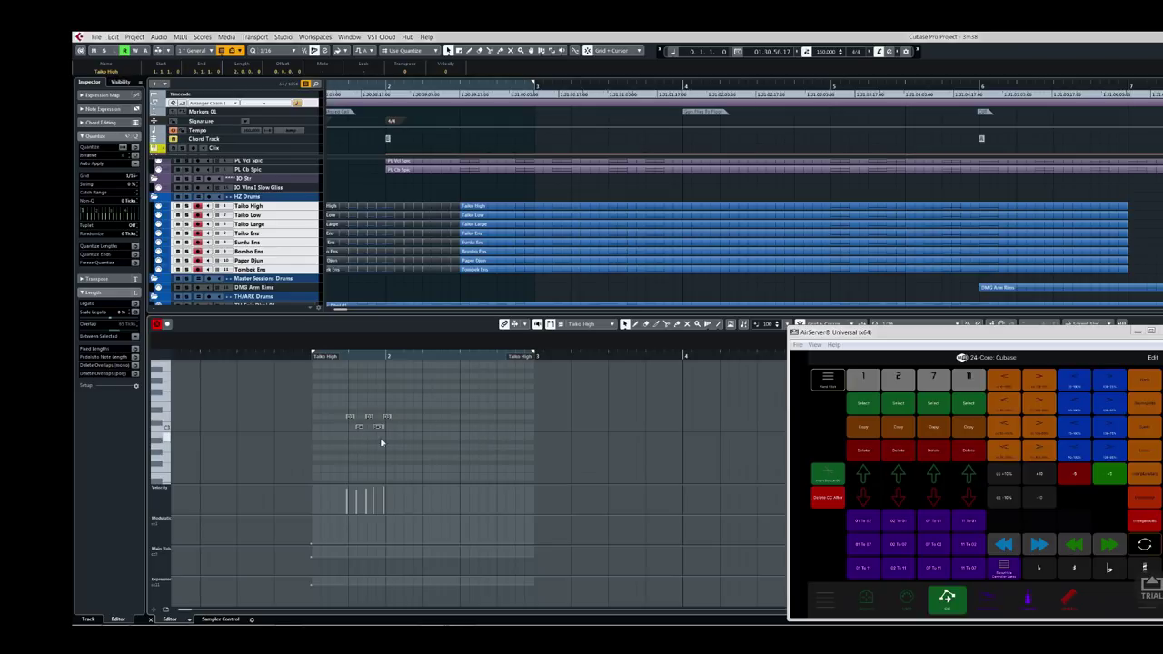
# Select all recorded drum notes and nudge them later and back earlier in small increments.
pyautogui.hotkey('ctrl', 'a')
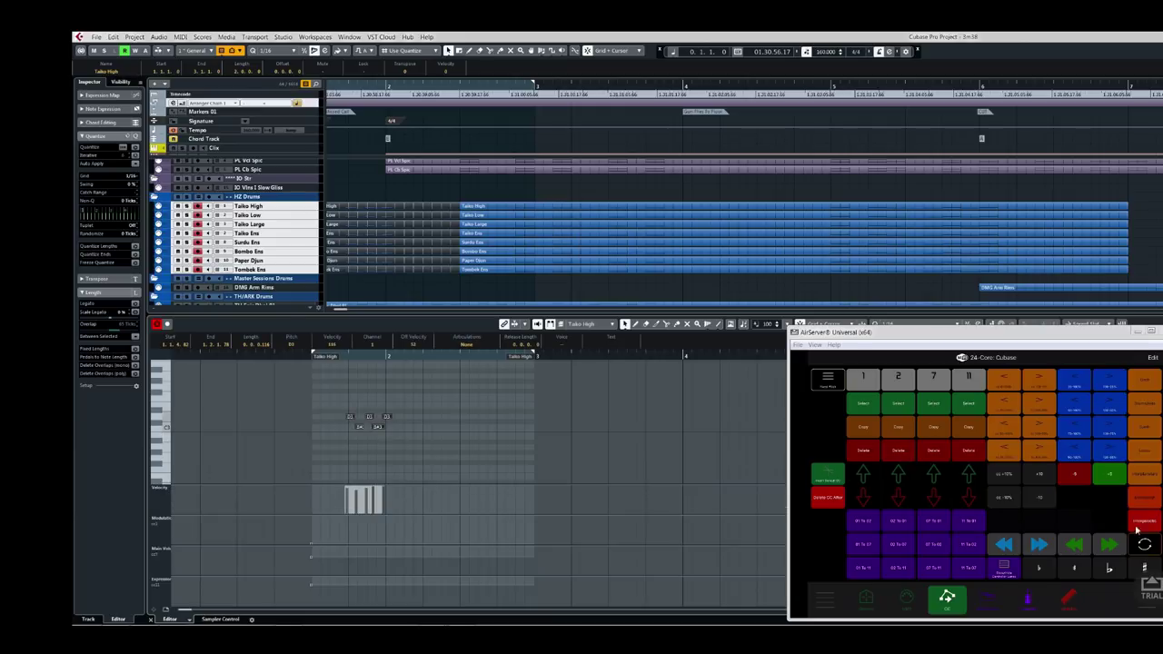
pyautogui.click(1022, 551)
pyautogui.click(1022, 551)
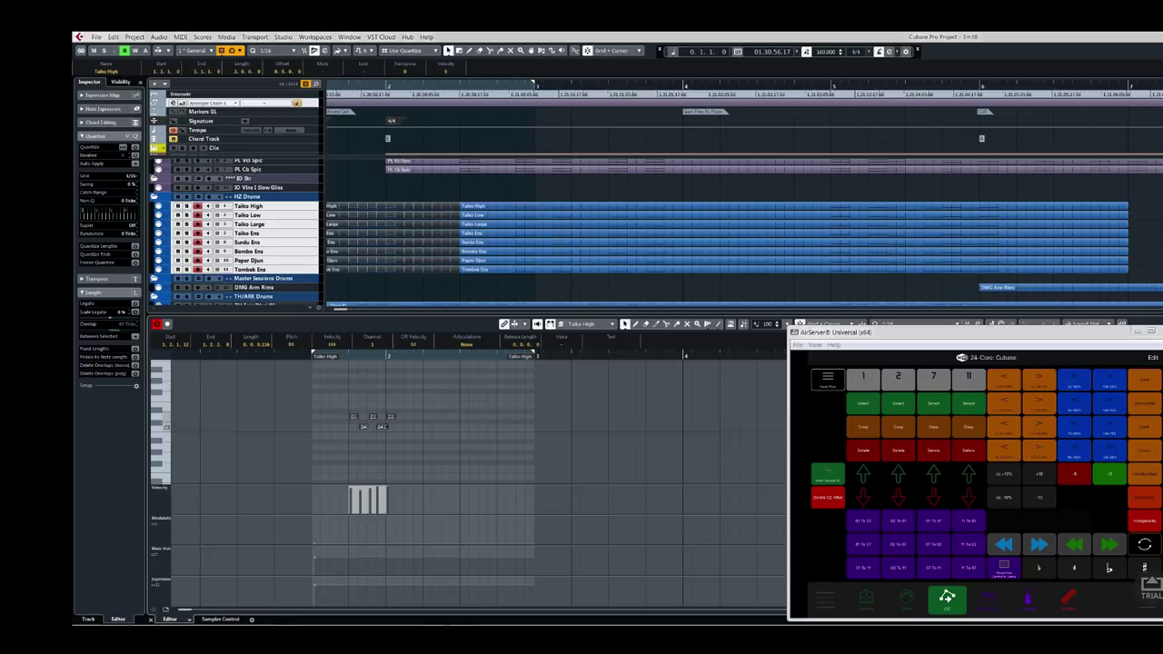
pyautogui.hotkey('ctrl', 'Left')
pyautogui.hotkey('ctrl', 'Left')
pyautogui.hotkey('ctrl', 'Left')
pyautogui.hotkey('ctrl', 'Left')
pyautogui.hotkey('ctrl', 'Left')
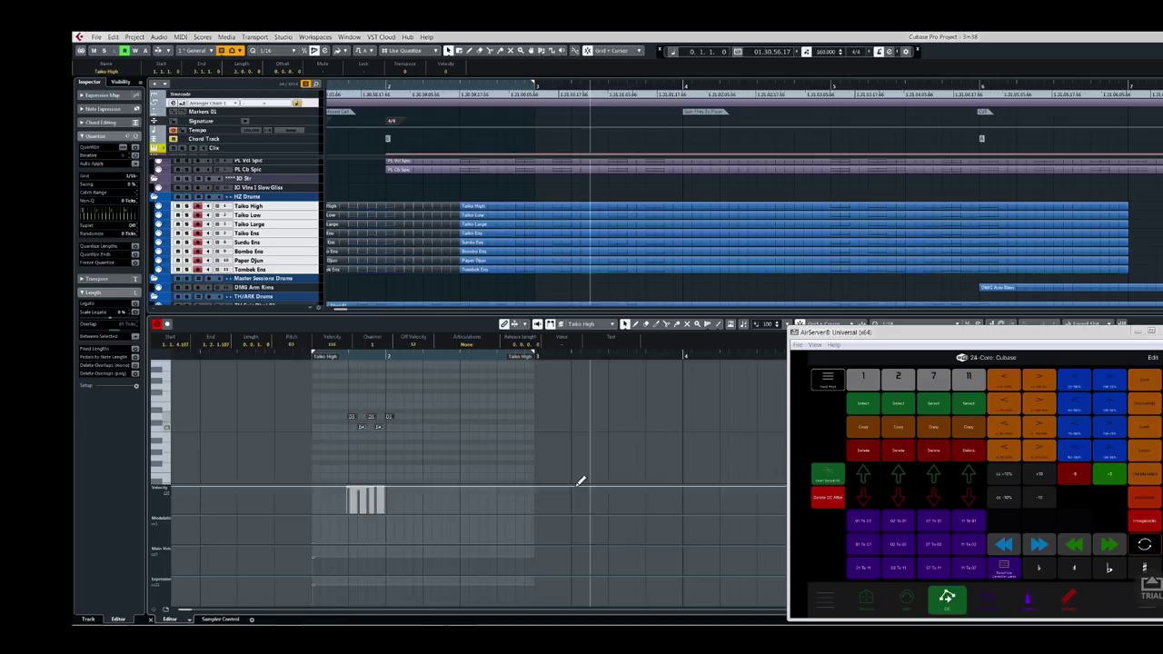
# Look up the key command assigned to Fixed Lengths in the MIDI category and close the key command list.
pyautogui.hotkey('ctrl', 'k')
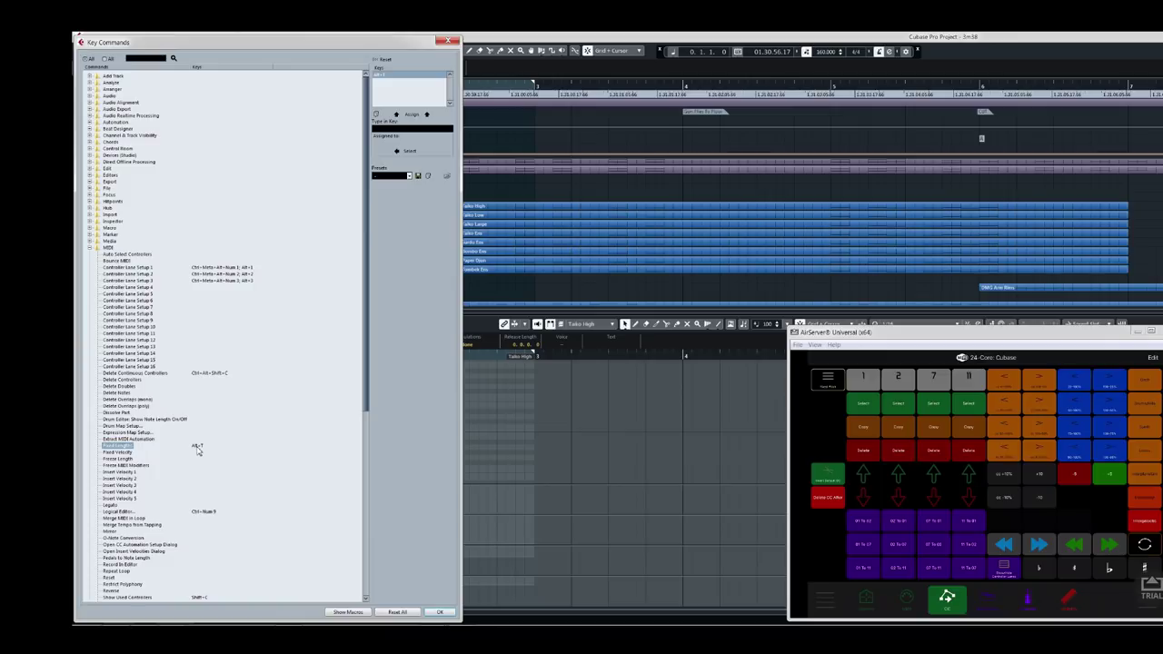
pyautogui.click(439, 612)
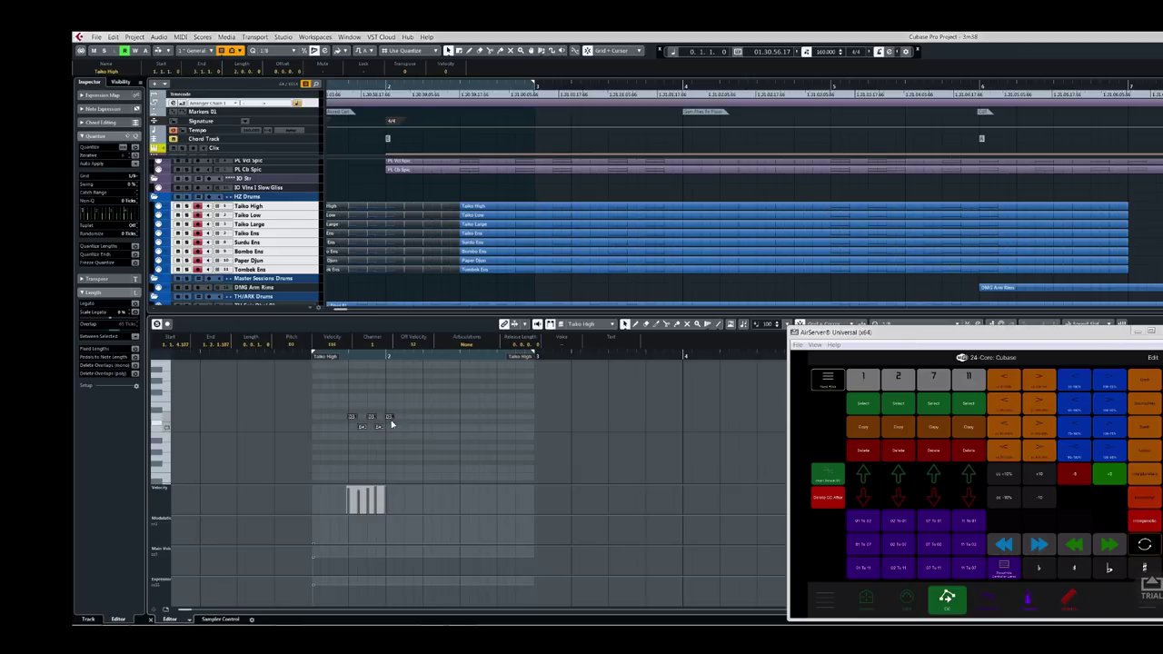
# Try moving the last note later, undo it, and quantize the selected drum notes to the 1/16 grid.
pyautogui.moveTo(392, 417); pyautogui.dragTo(402, 417)
pyautogui.hotkey('ctrl', 'z')
pyautogui.press('q')
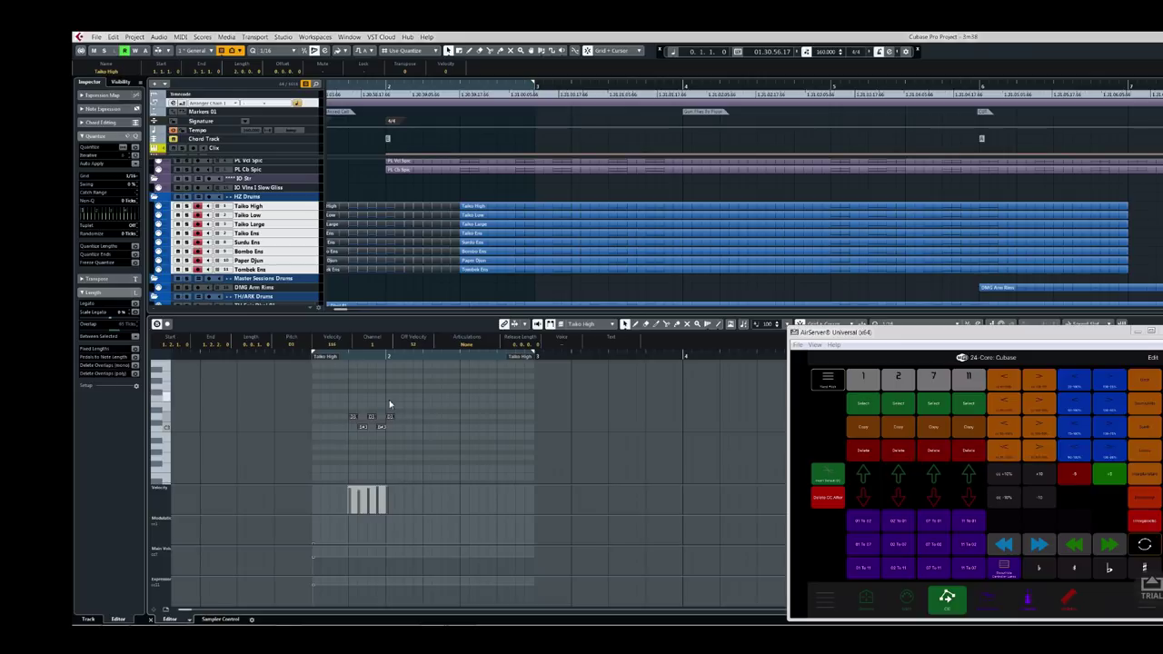
pyautogui.click(388, 404)
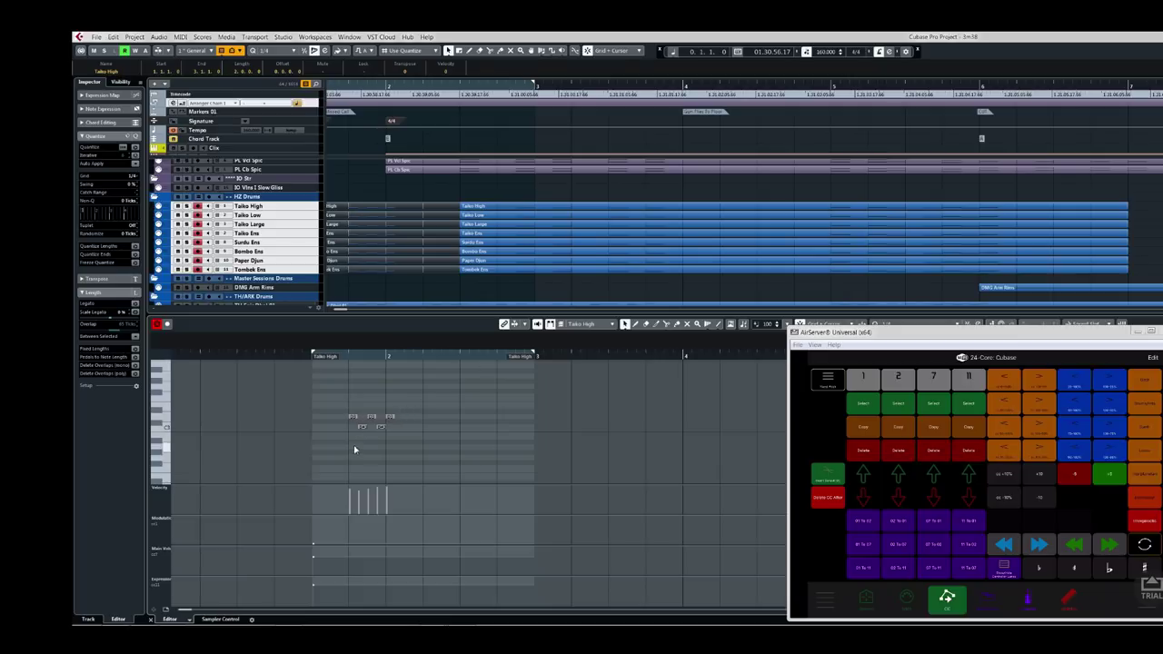
# Try moving the first lower-pitched note later and giving all notes longer fixed lengths, and undo both changes.
pyautogui.click(366, 428)
pyautogui.click(385, 458)
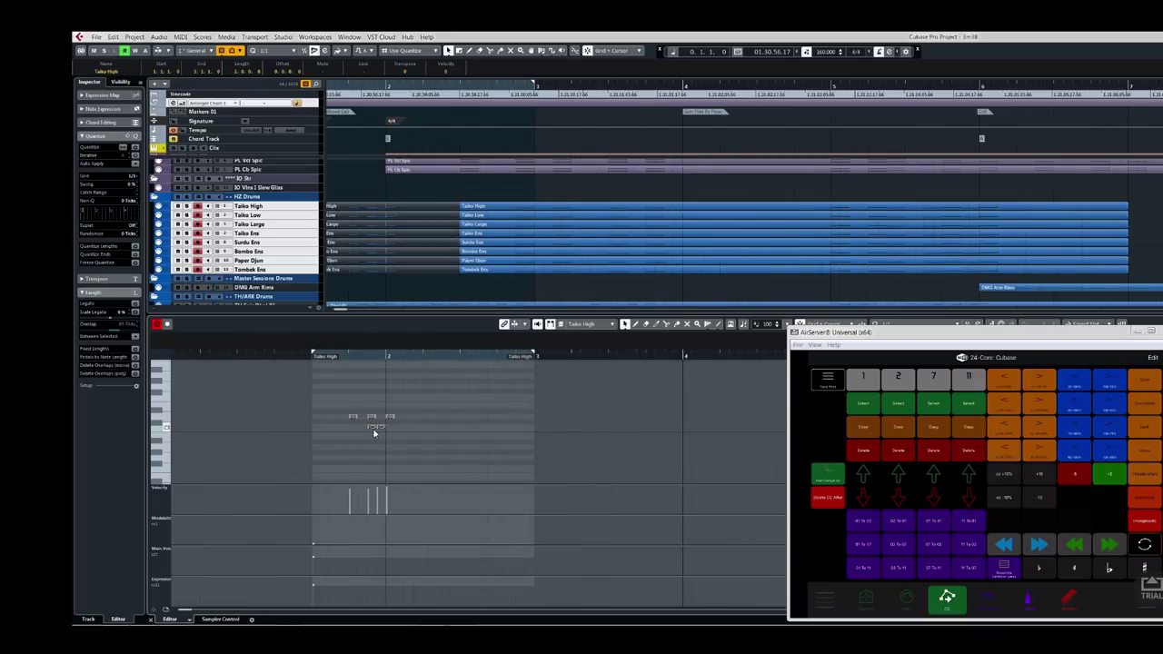
pyautogui.hotkey('ctrl', 'a')
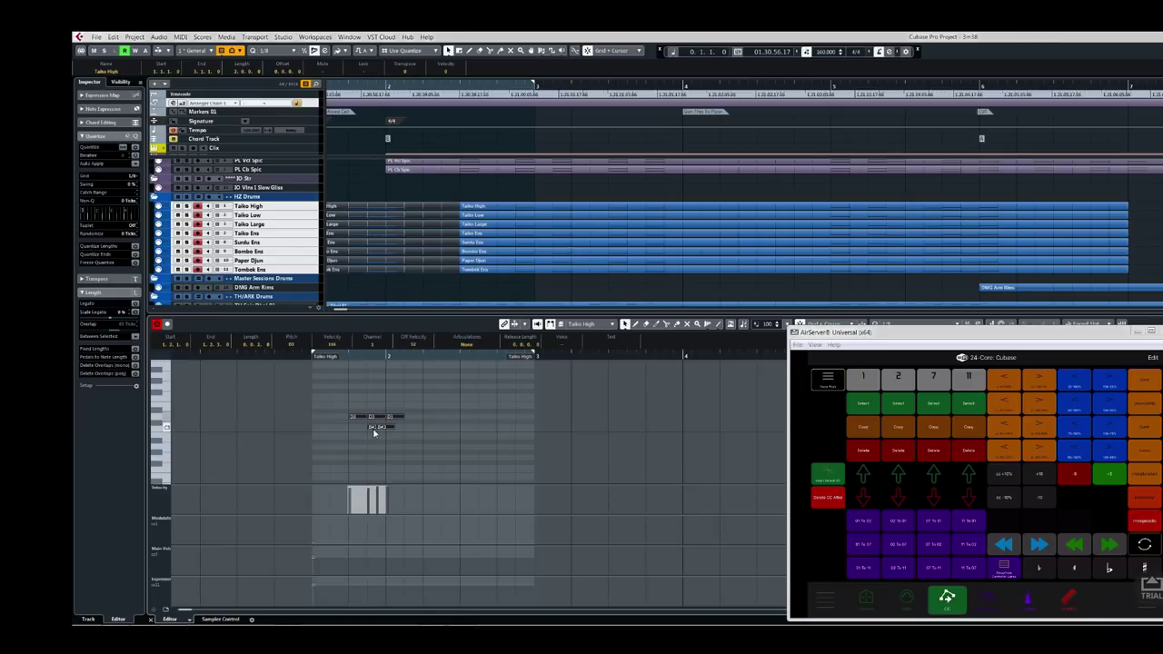
pyautogui.click(372, 440)
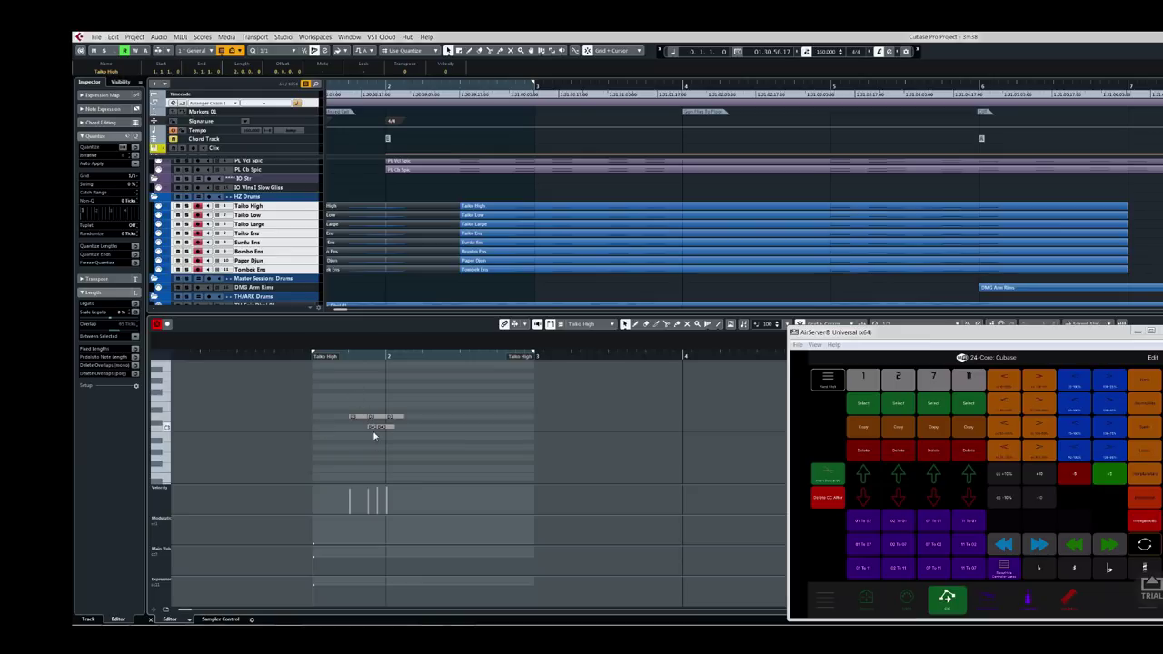
pyautogui.hotkey('ctrl', 'z')
pyautogui.hotkey('ctrl', 'z')
# Remove the HZ Drums parts from Taiko High to Tombek Ens and record-arm their tracks with the editor closed.
pyautogui.click(363, 284)
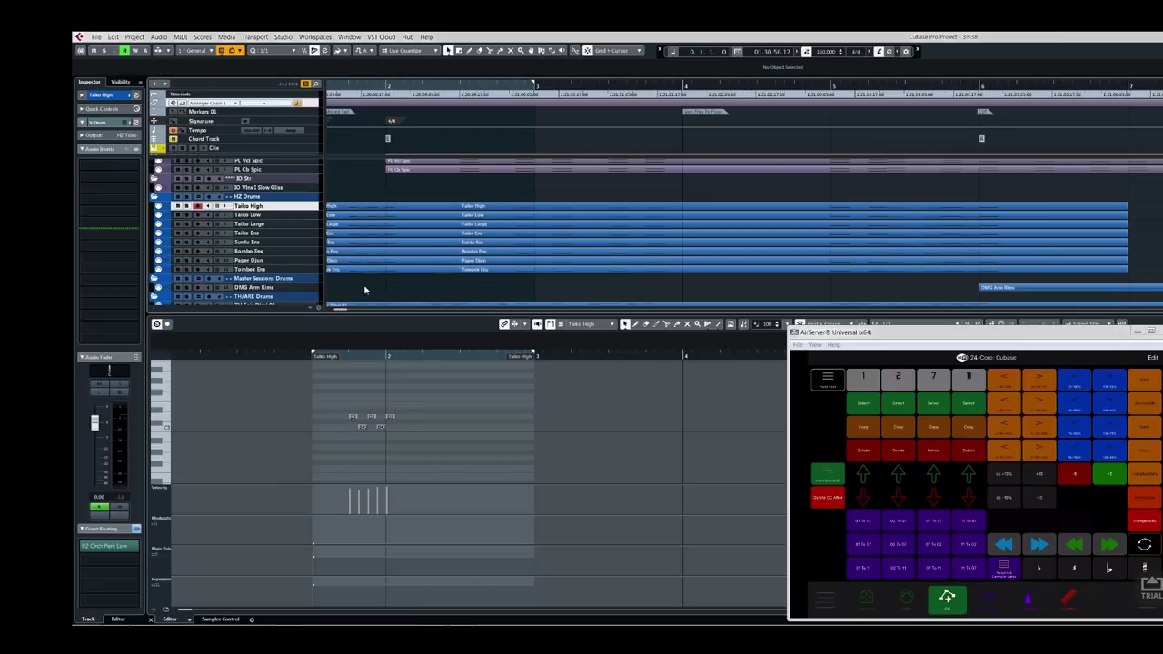
pyautogui.hotkey('ctrl', 'z')
pyautogui.click(157, 327)
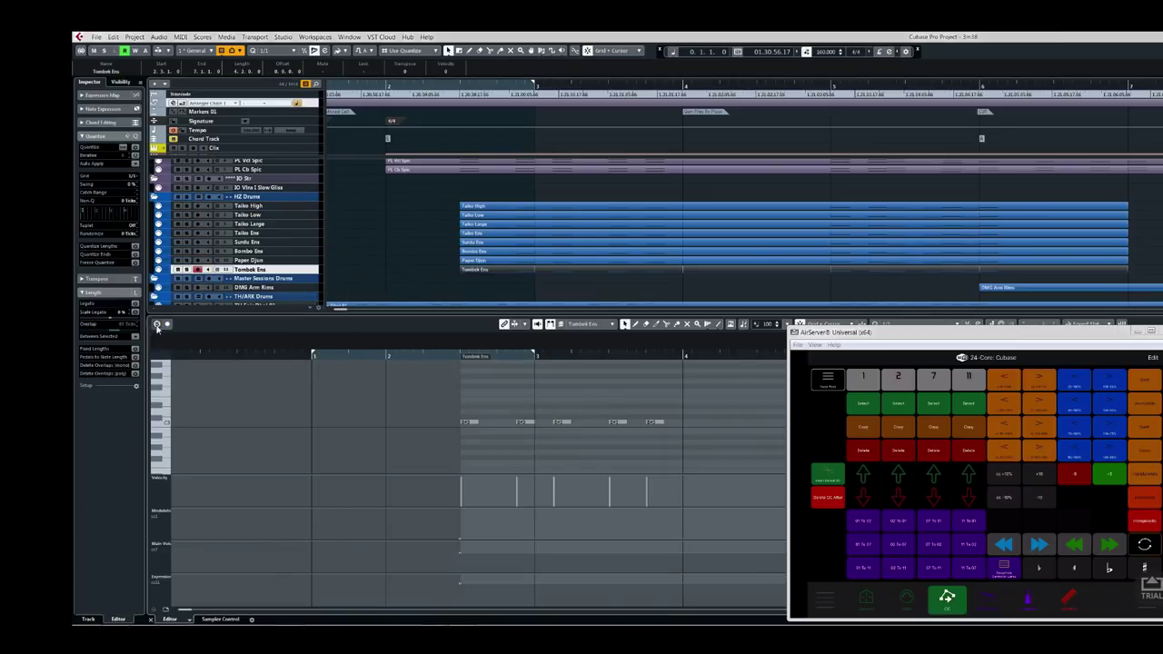
pyautogui.press('s')
pyautogui.click(439, 236)
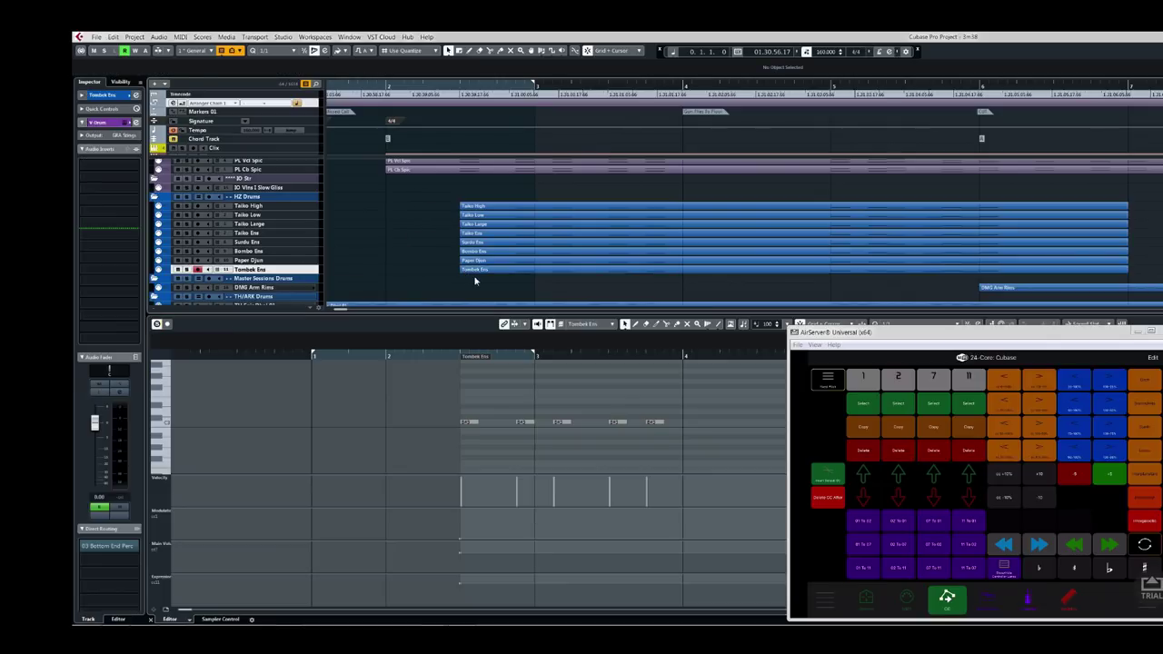
pyautogui.hotkey('ctrl', 'z')
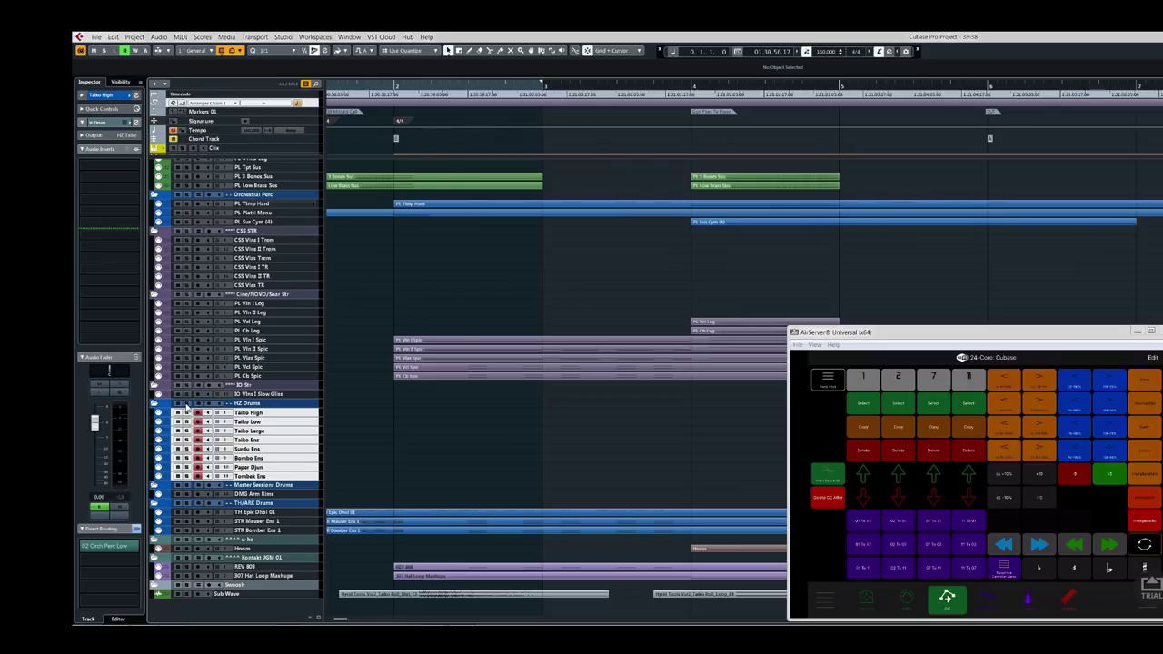
# Solo the HZ Drums folder and record a new take on its tracks through bar 6.
pyautogui.click(186, 404)
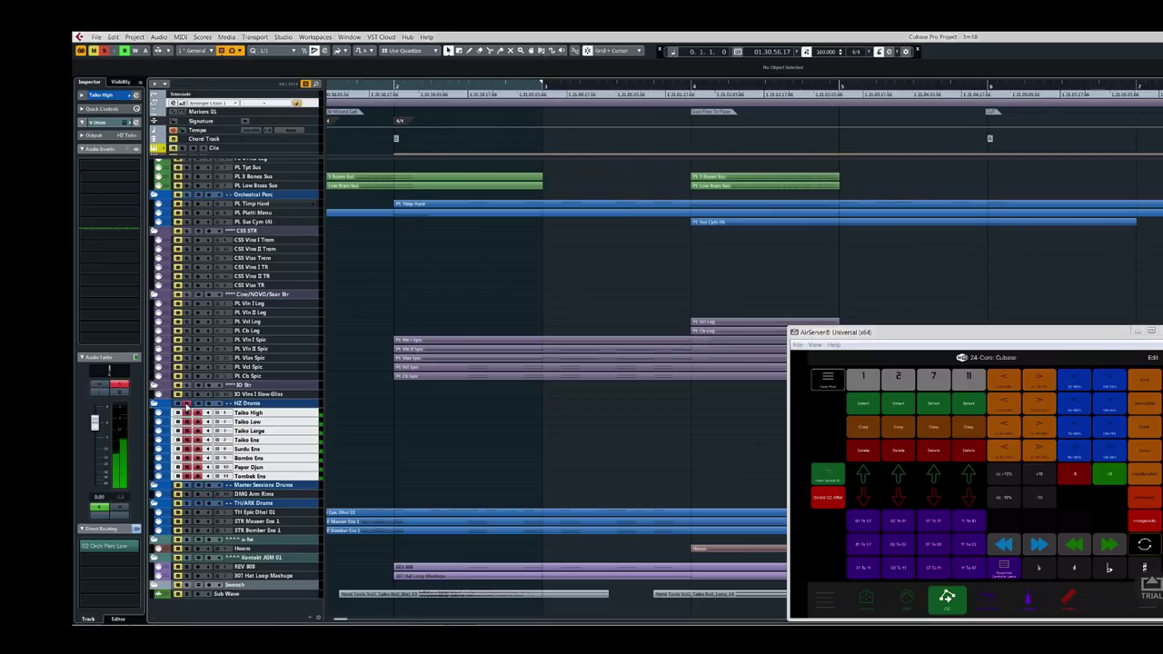
pyautogui.click(187, 405)
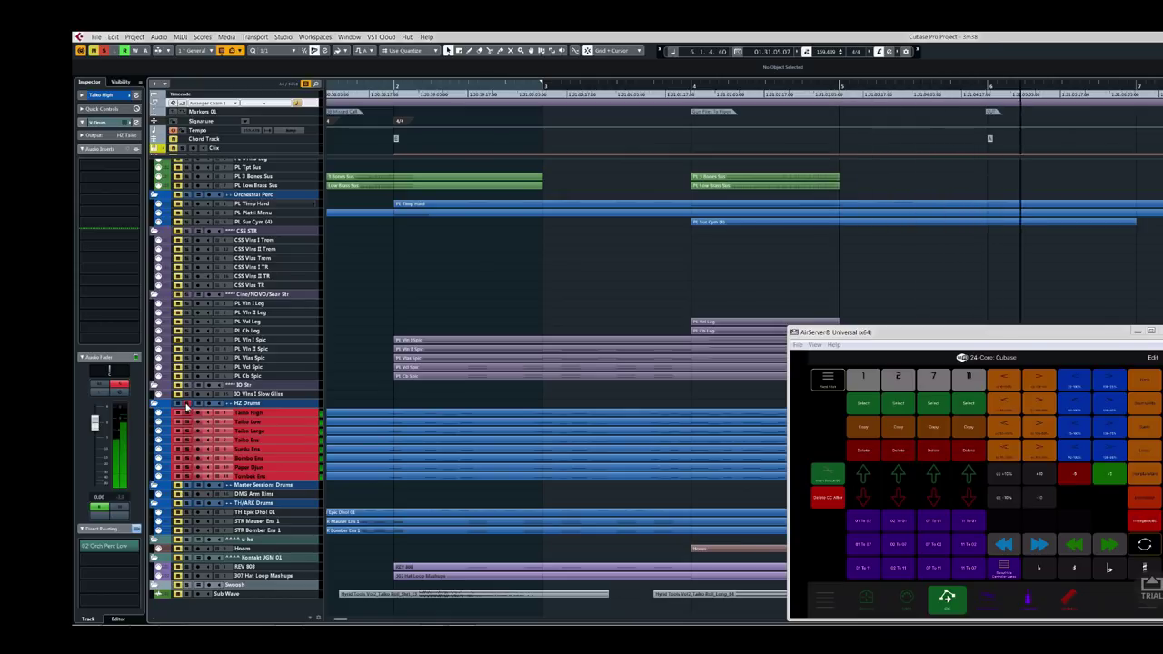
pyautogui.press('space')
# Select the newly recorded HZ Drums parts and open them in the lower-zone Key Editor showing the whole take.
pyautogui.moveTo(498, 397); pyautogui.dragTo(514, 485)
pyautogui.doubleClick(512, 471)
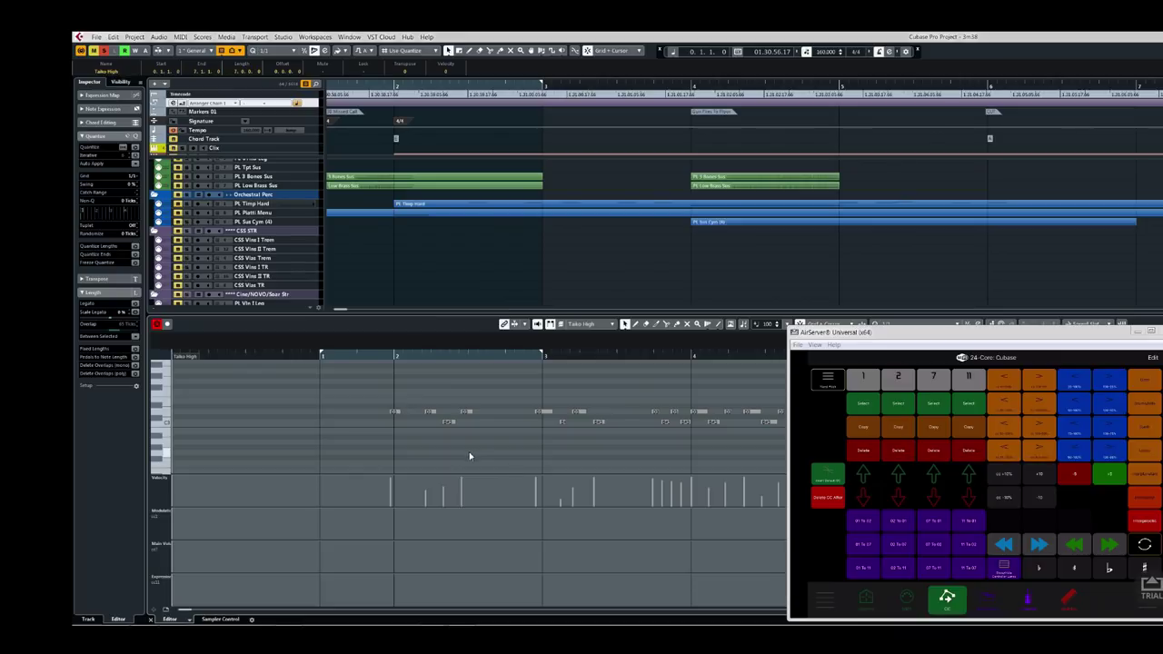
pyautogui.press('g')
pyautogui.press('g')
pyautogui.hscroll(5, 514, 442)
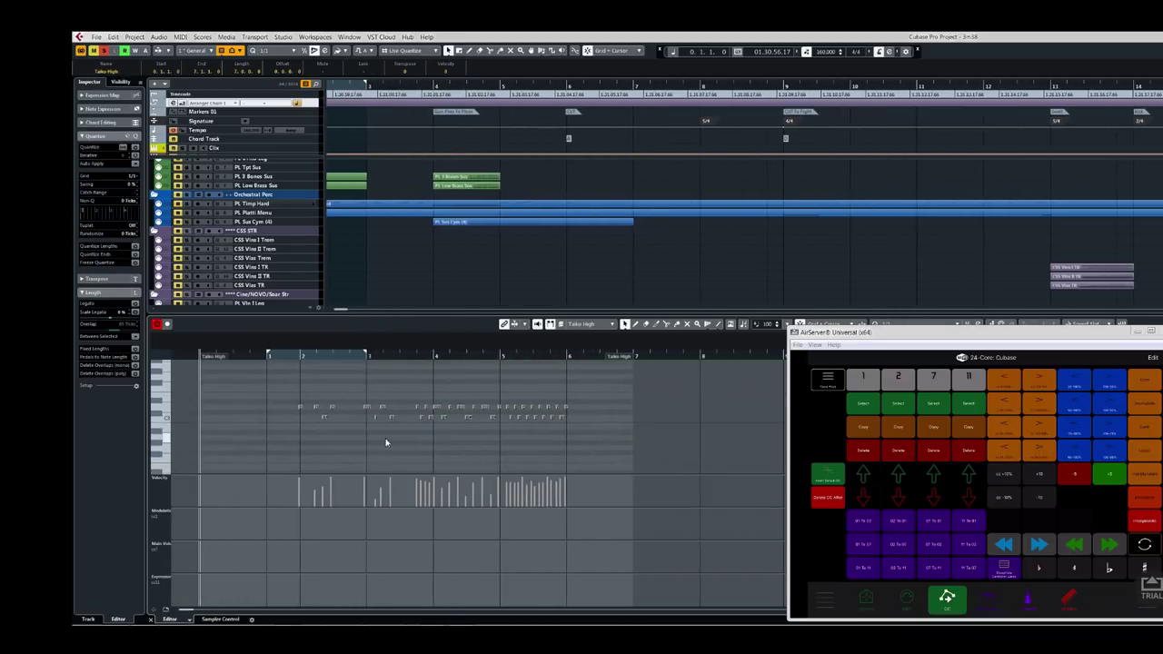
# Set the quantize grid to 1/16, nudge all notes of the take later three times, and quantize them.
pyautogui.press('5')
pyautogui.hotkey('ctrl', 'a')
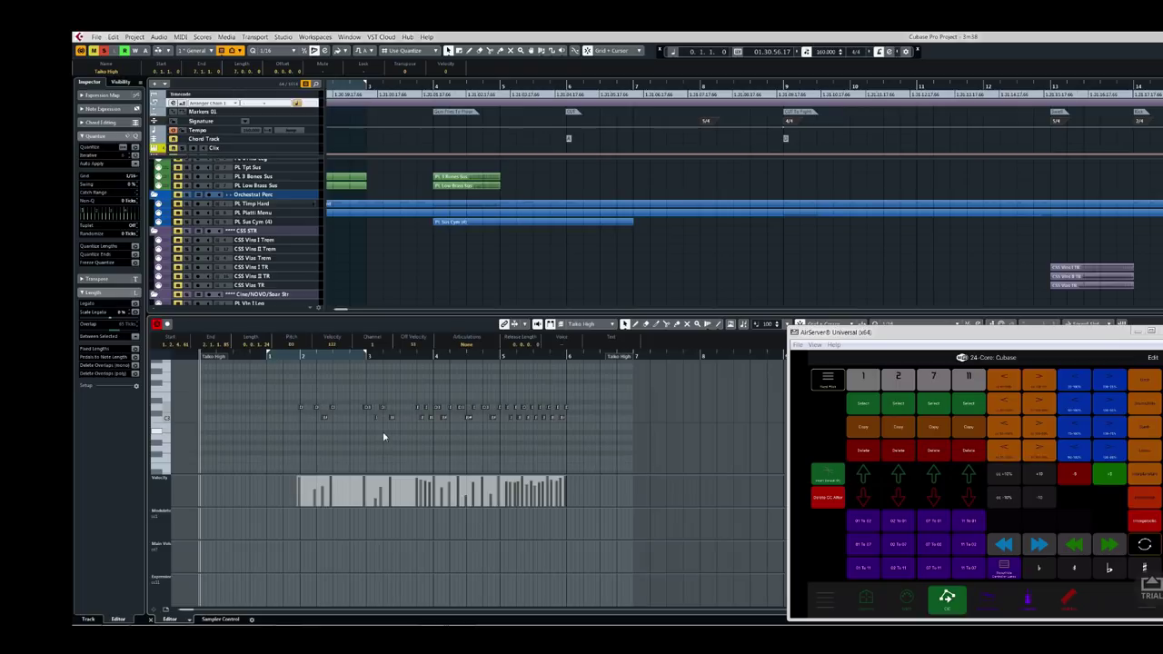
pyautogui.hotkey('ctrl', 'Right')
pyautogui.hotkey('ctrl', 'Right')
pyautogui.hotkey('ctrl', 'Right')
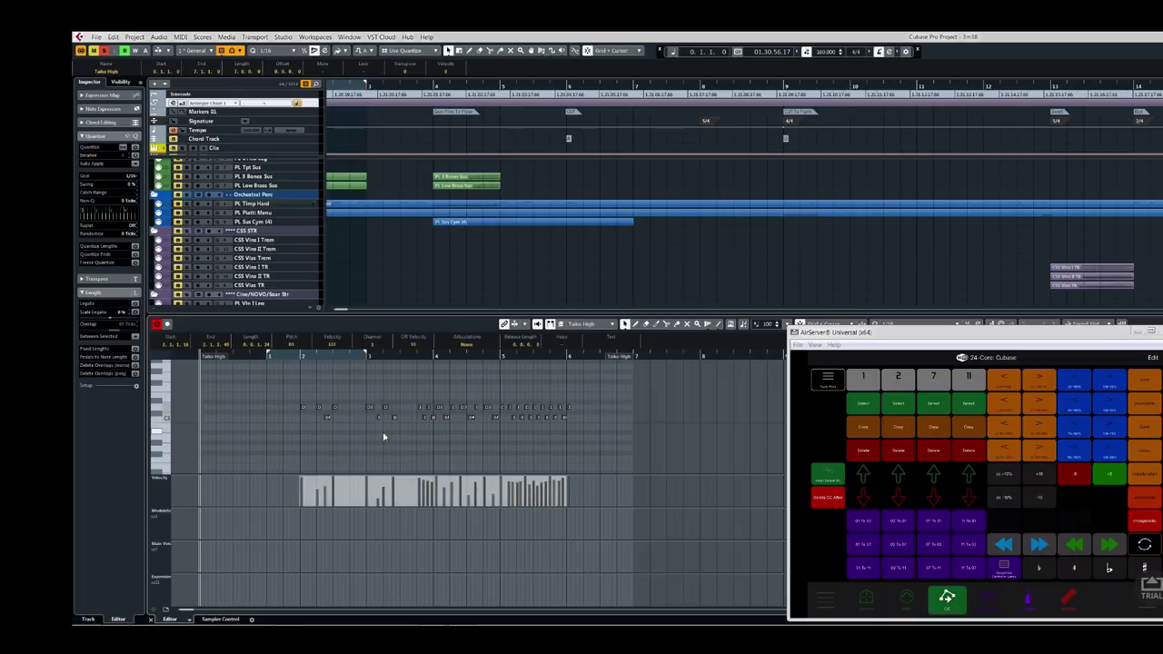
pyautogui.hotkey('alt', 'q')
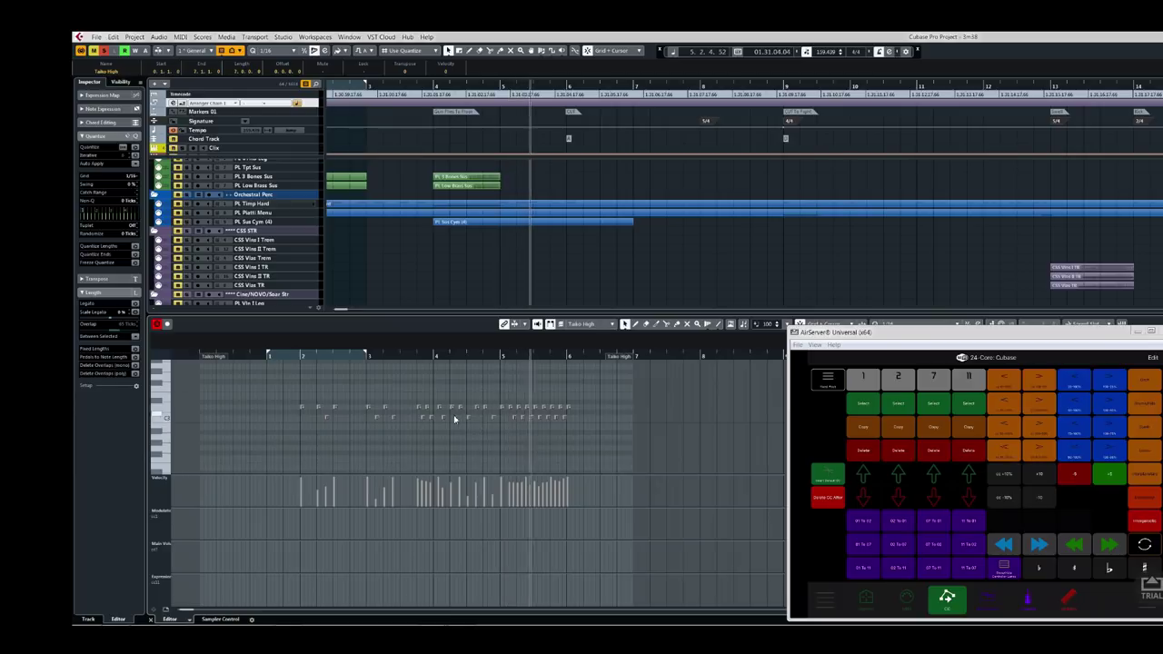
# Play back the quantized drum take, selecting the upper-pitched note at bar 4 between the playbacks.
pyautogui.press('space')
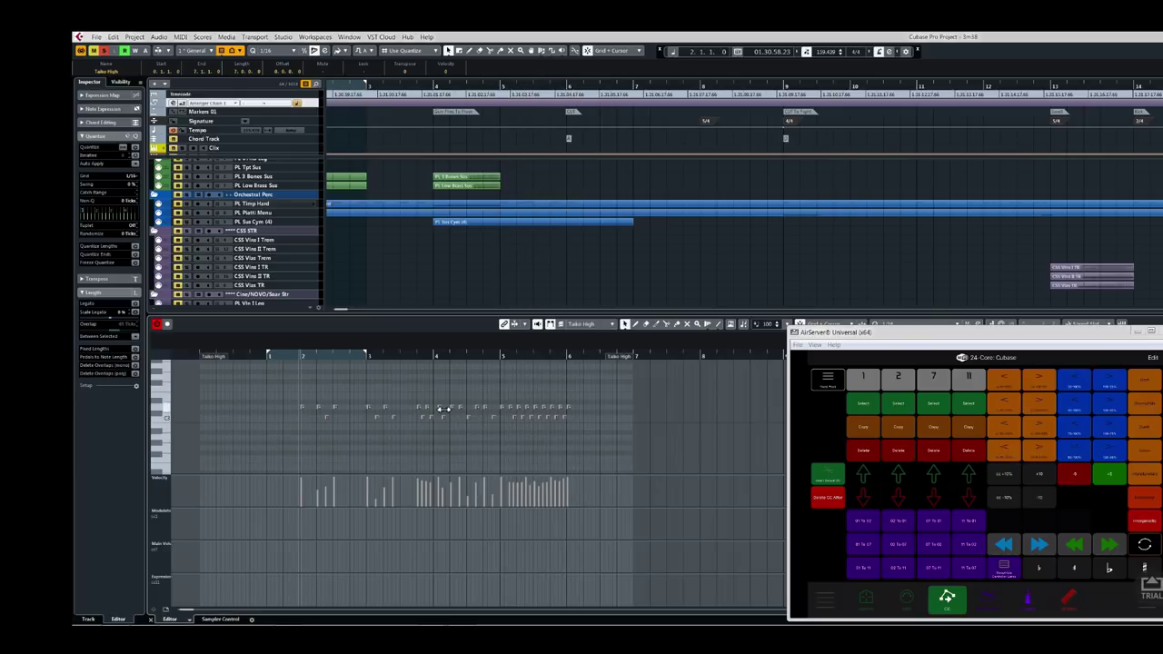
pyautogui.click(442, 409)
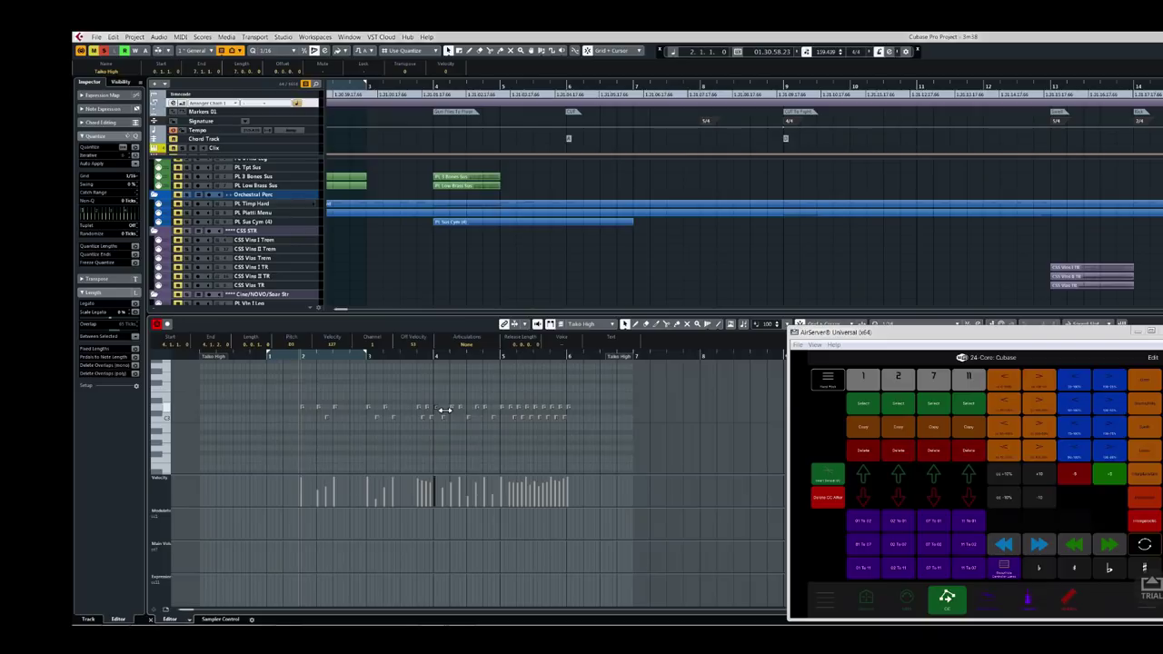
pyautogui.press('space')
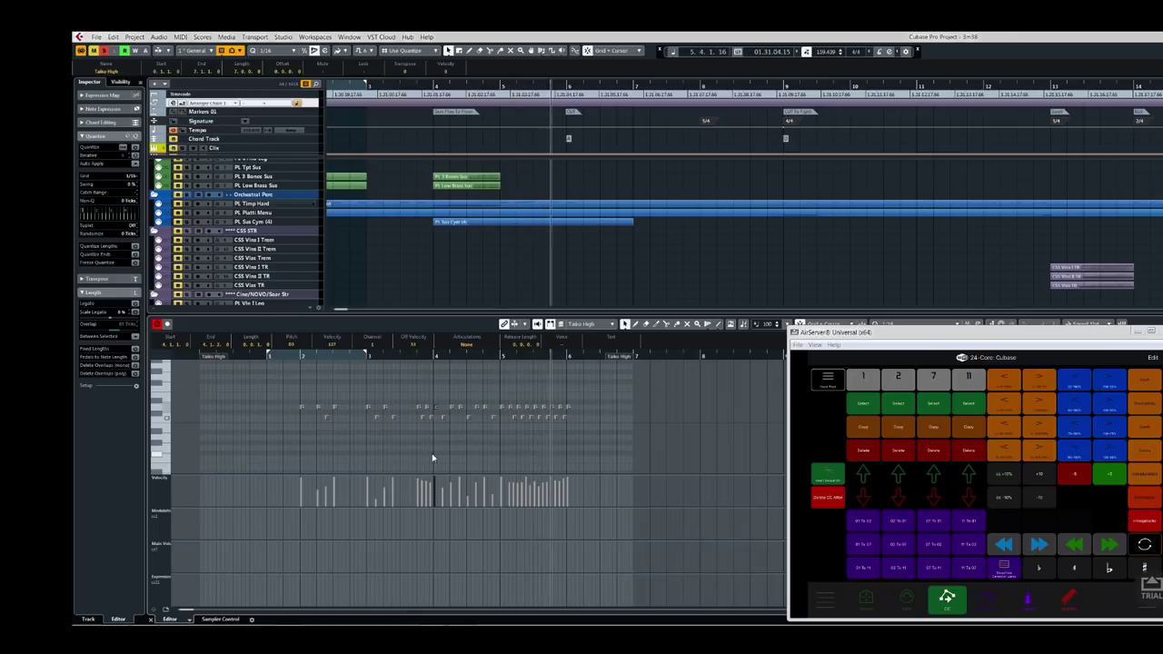
pyautogui.press('space')
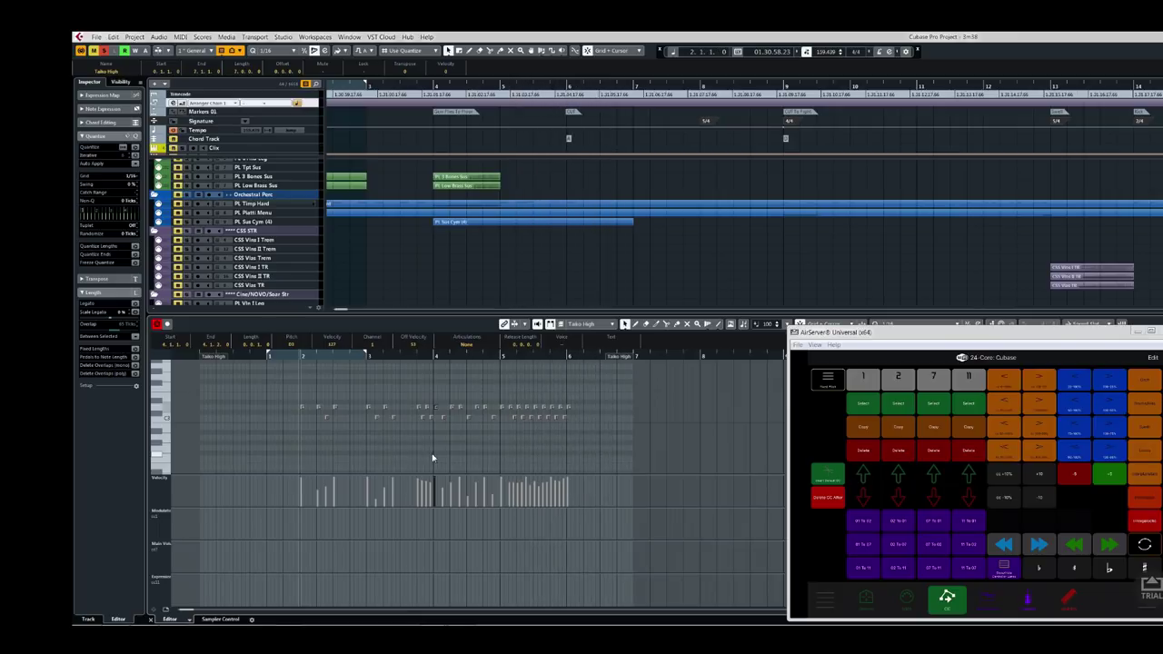
# Close the multi-part editor and open only the Taiko High part in the lower-zone Key Editor.
pyautogui.hotkey('ctrl', 'alt', 'e')
pyautogui.hscroll(-2, 466, 416)
pyautogui.click(466, 414)
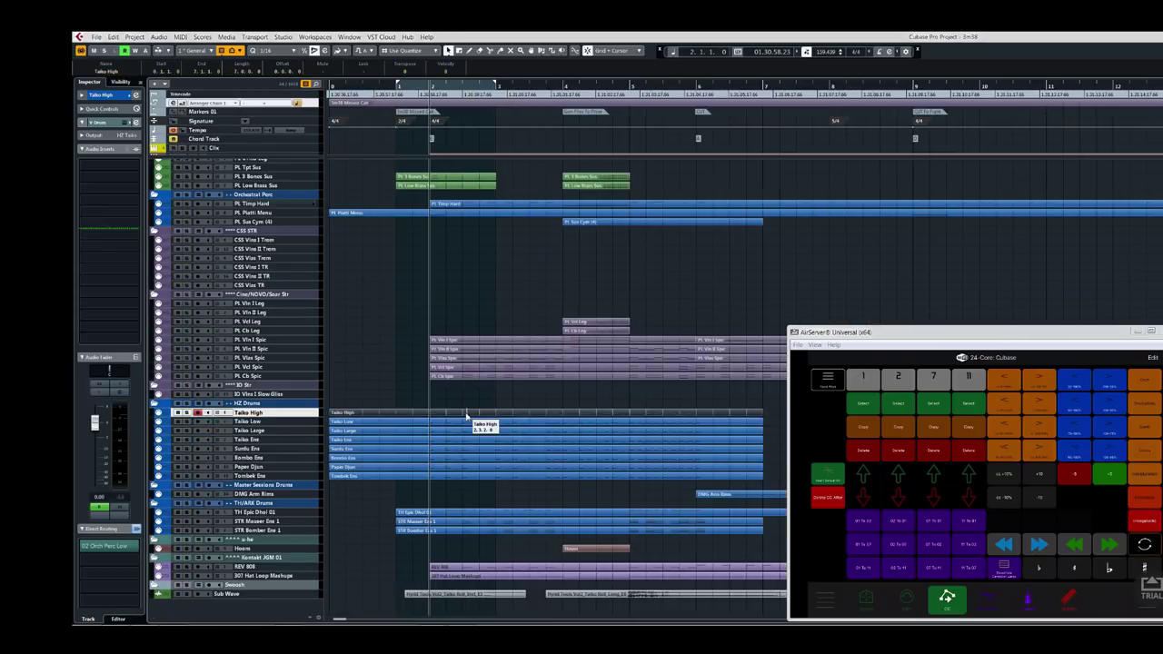
pyautogui.doubleClick(466, 416)
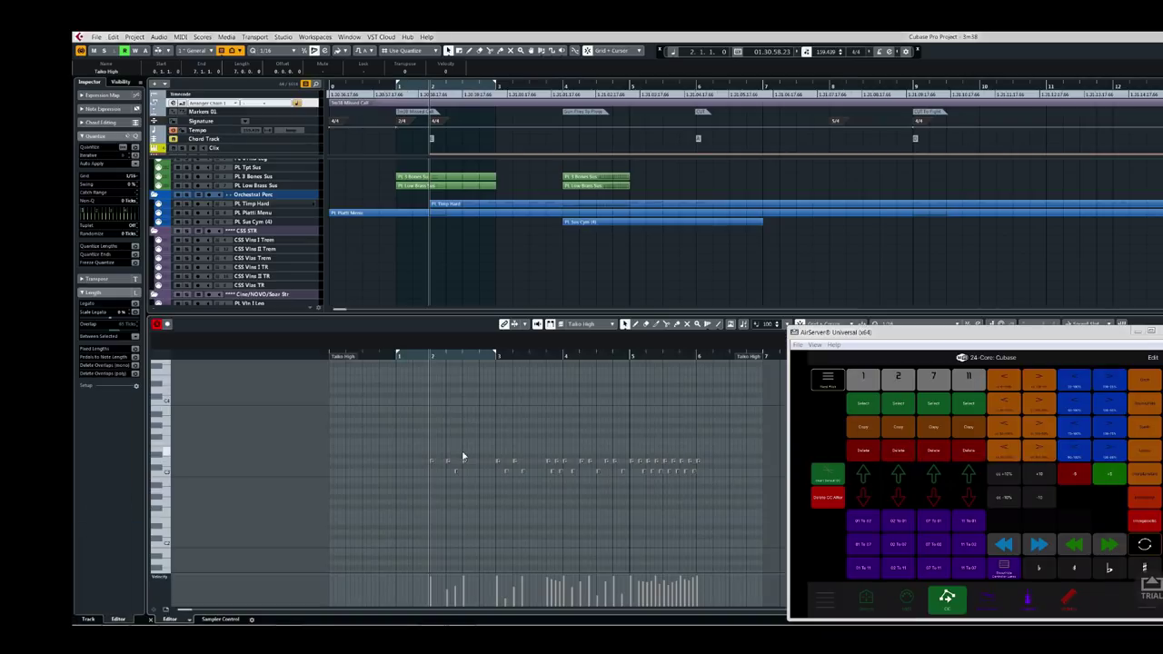
# Try copying the Taiko High notes an octave up, look up the copy shortcut's assignment in Key Commands, and undo the copy.
pyautogui.hotkey('alt', 'Up')
pyautogui.hotkey('ctrl', 'k')
pyautogui.click(406, 129)
pyautogui.hotkey('ctrl', 'alt', '=')
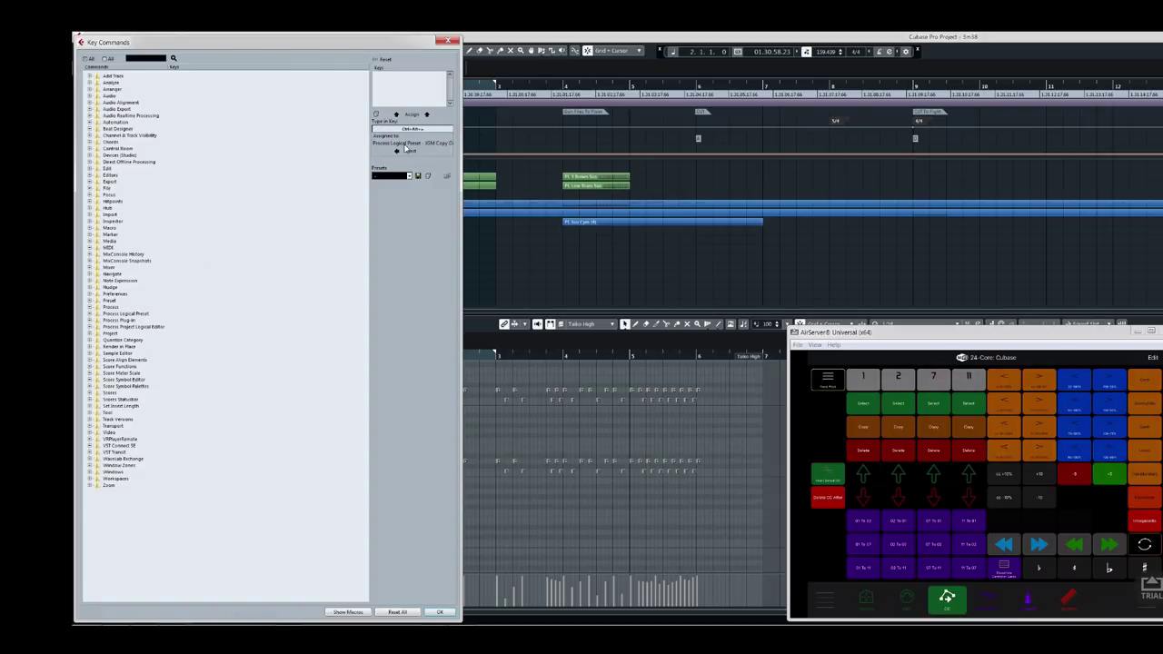
pyautogui.click(407, 150)
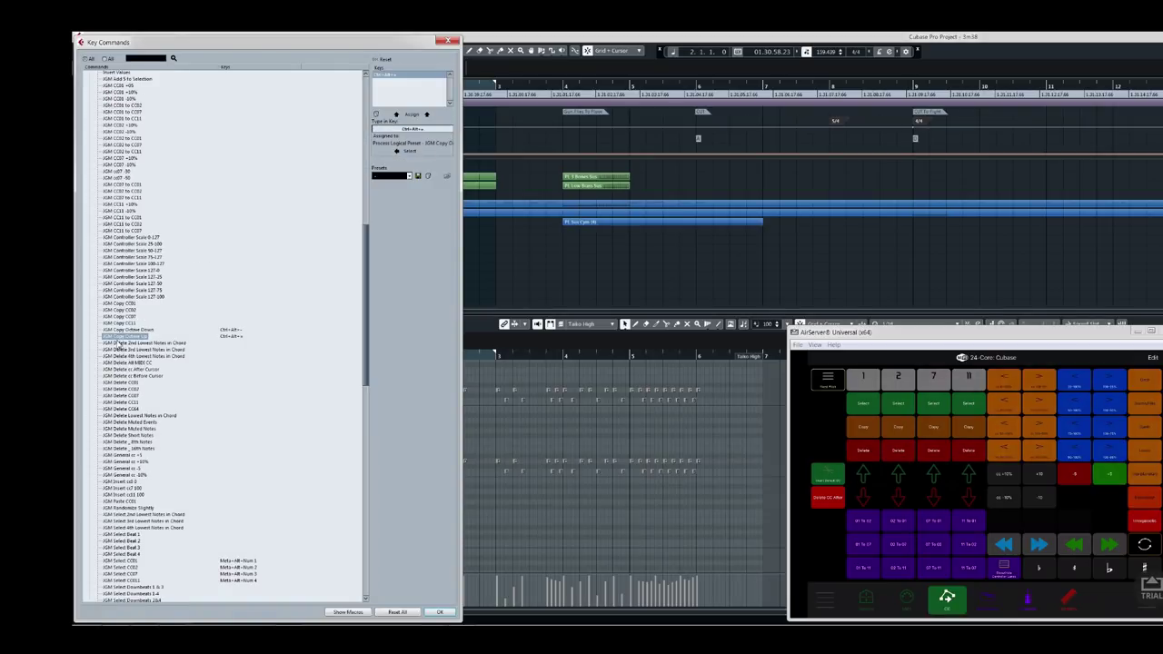
pyautogui.click(439, 612)
pyautogui.hotkey('ctrl', 'z')
# Try out selecting all of the Taiko High notes and clearing the selection.
pyautogui.moveTo(462, 508); pyautogui.dragTo(441, 457)
pyautogui.press('s')
pyautogui.moveTo(375, 391); pyautogui.dragTo(691, 438)
pyautogui.click(574, 459)
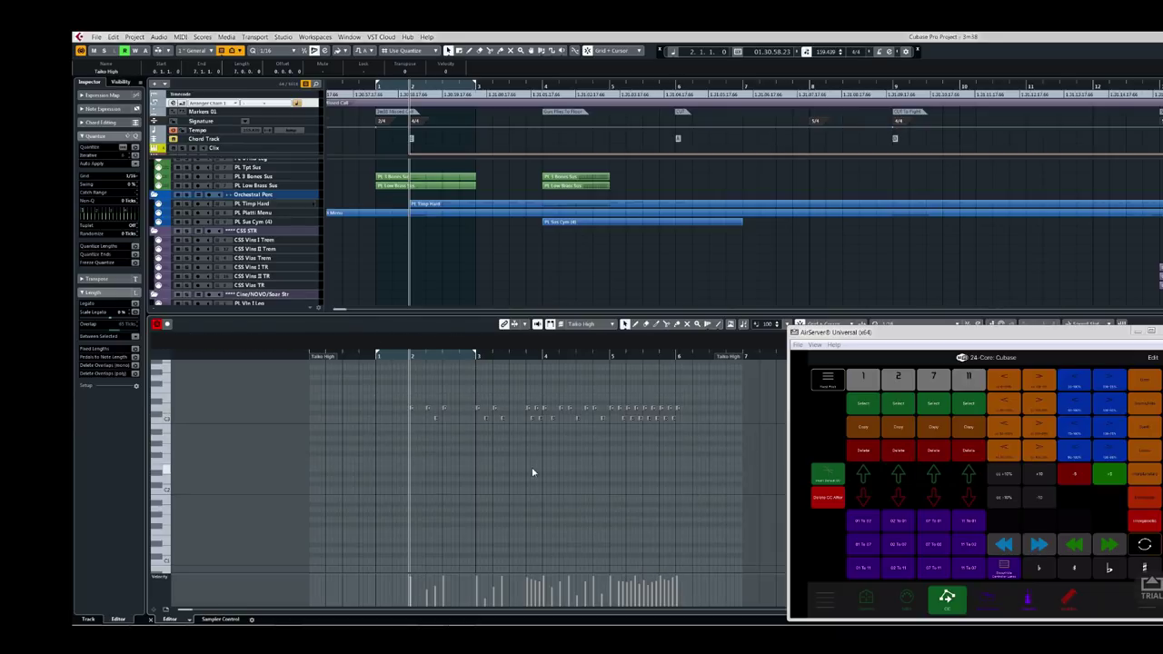
pyautogui.hotkey('shift', 'Down')
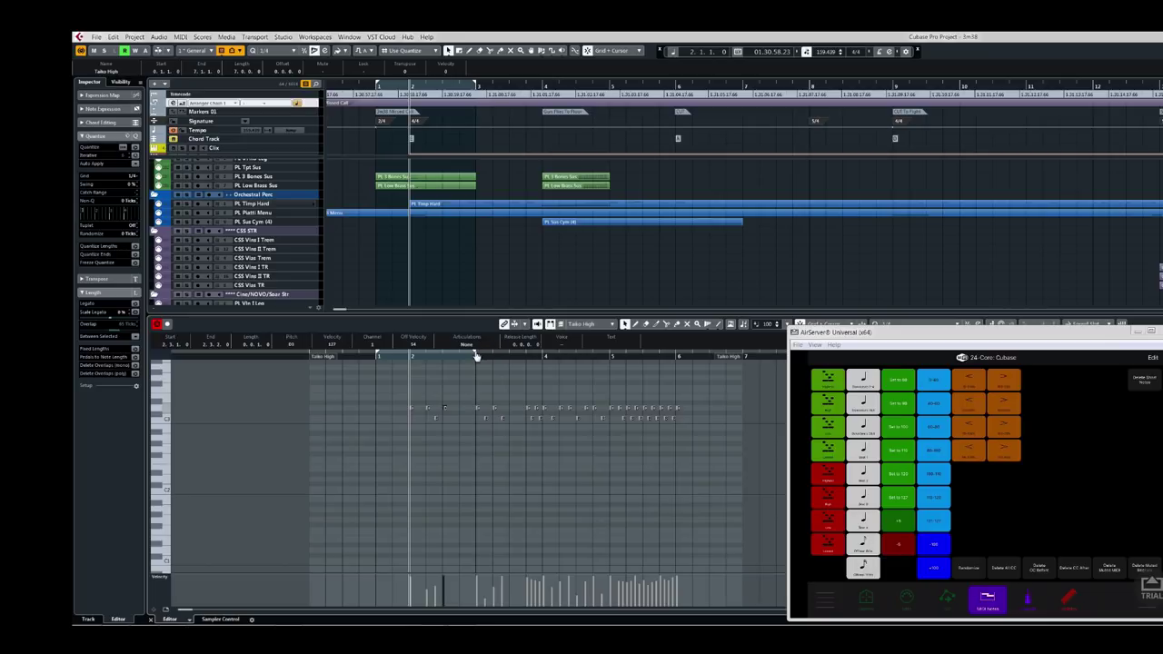
pyautogui.hotkey('ctrl', 'a')
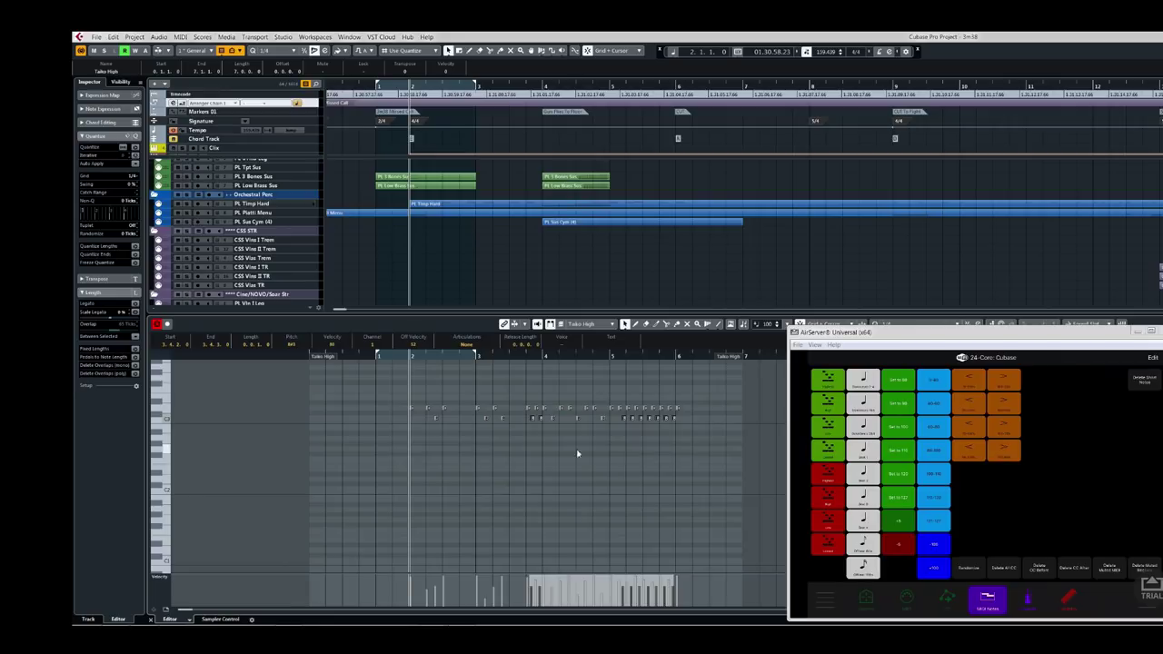
pyautogui.click(509, 450)
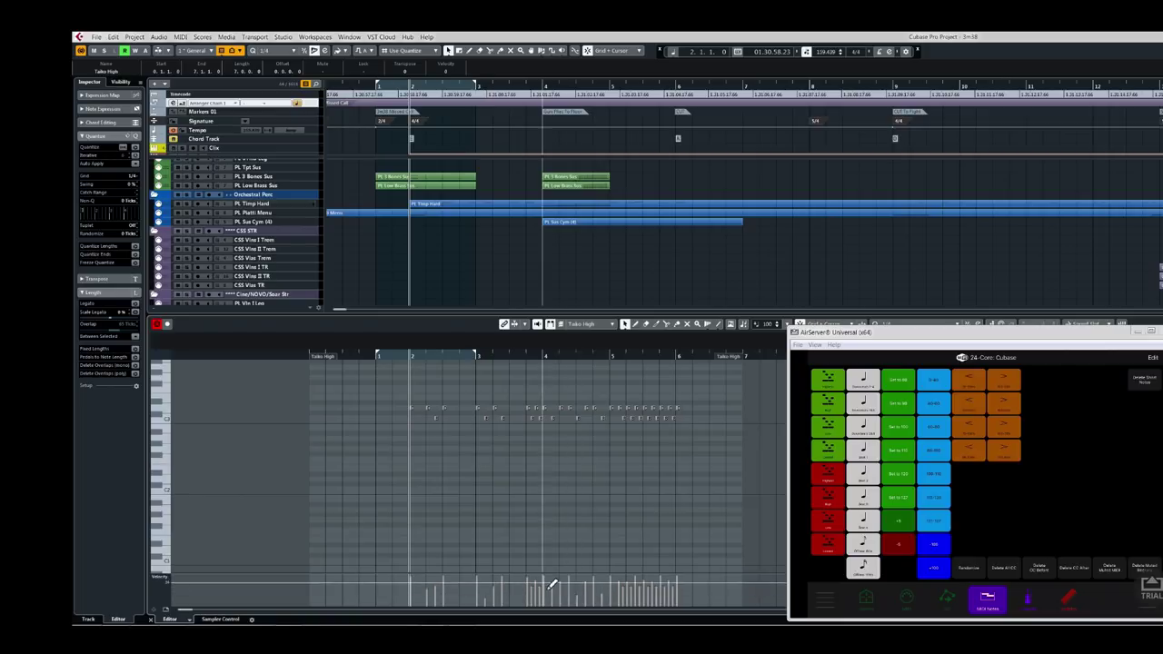
pyautogui.hotkey('ctrl', 'a')
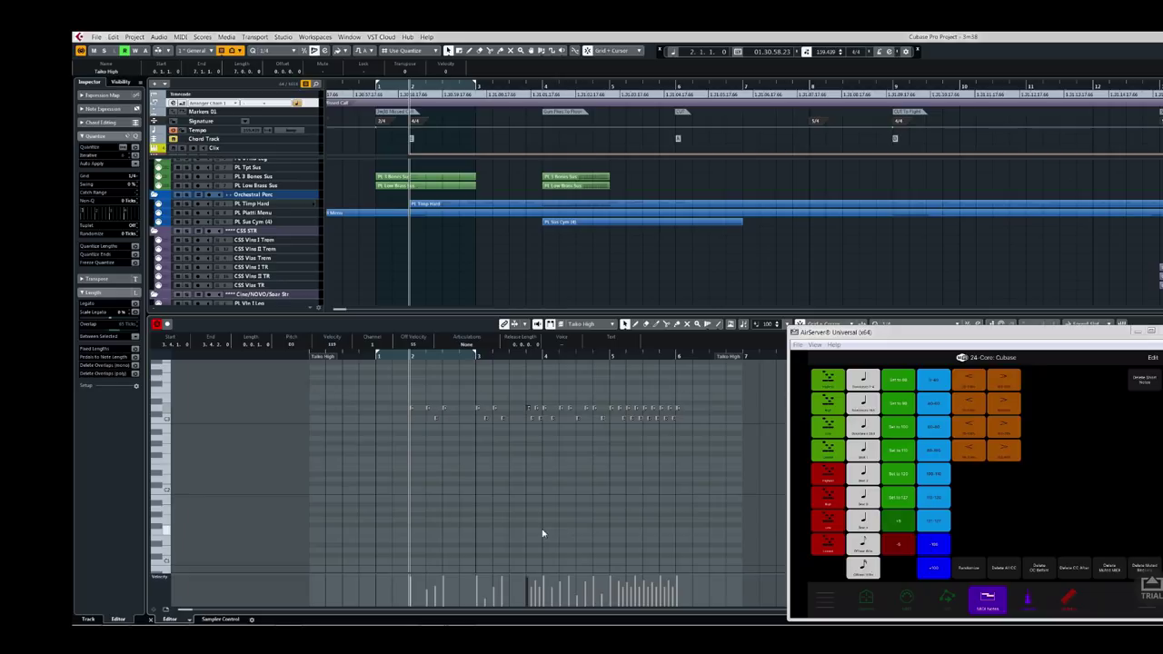
# Close the Key Editor and select the JGM Metropolis track with more of the arrangement in view.
pyautogui.press('Return')
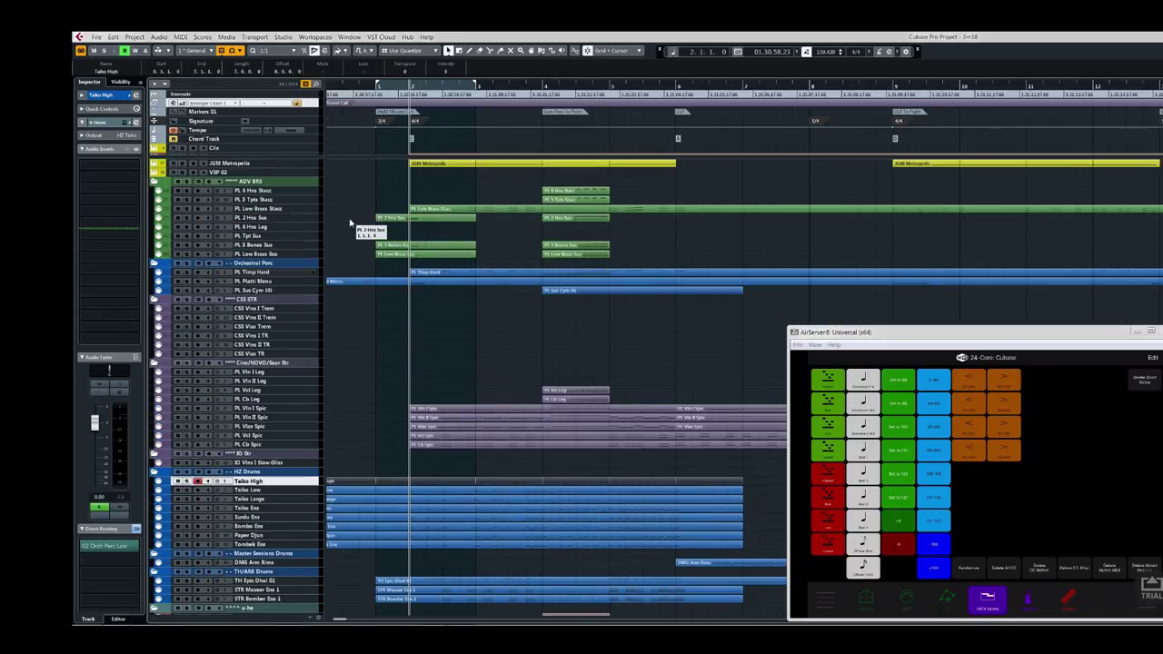
pyautogui.click(273, 166)
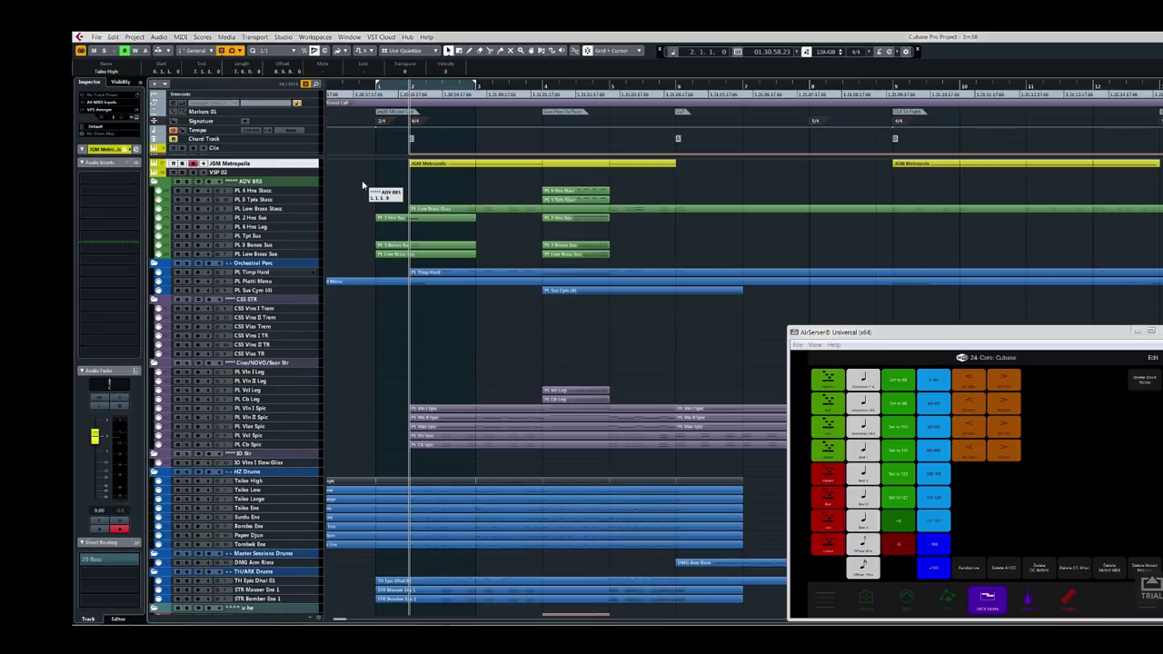
pyautogui.press('g')
pyautogui.press('g')
pyautogui.press('g')
pyautogui.press('g')
pyautogui.press('g')
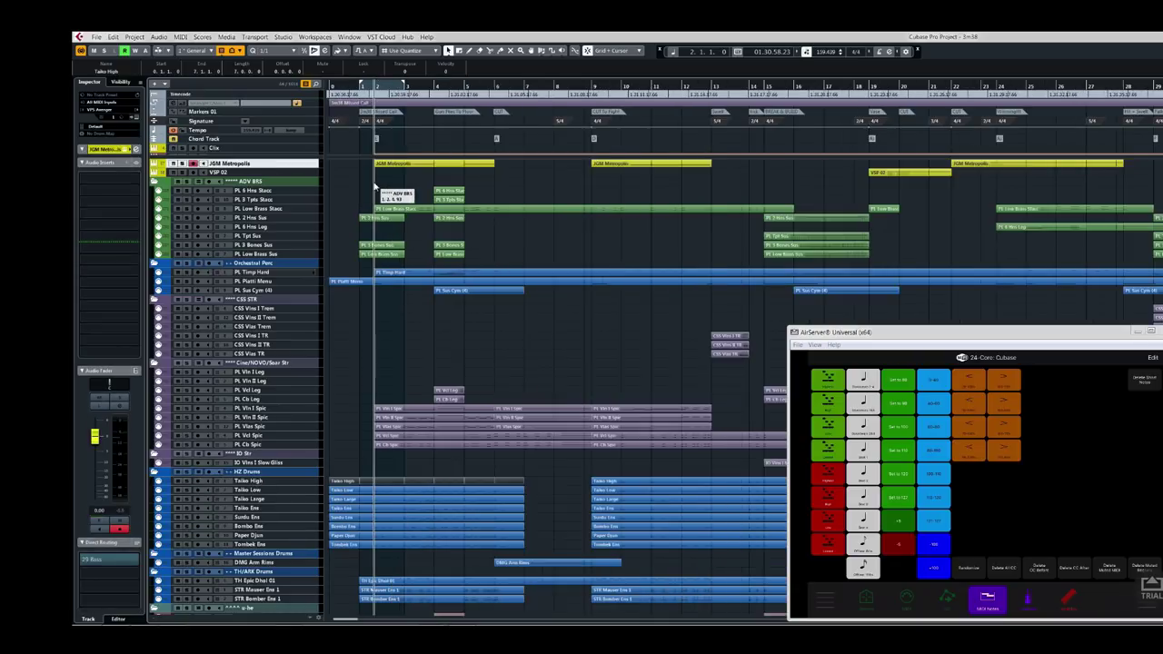
# Open the Avenger instrument of the VSP 02 track to check its loaded preset, and close it.
pyautogui.click(234, 173)
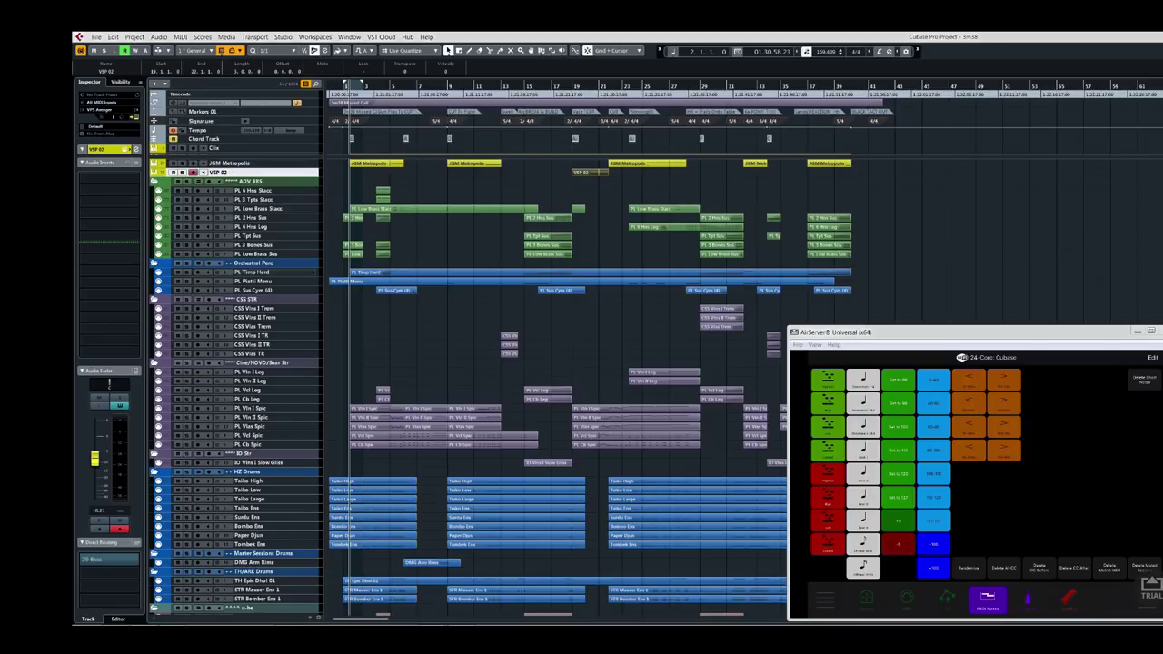
pyautogui.moveTo(73, 58); pyautogui.dragTo(597, 51)
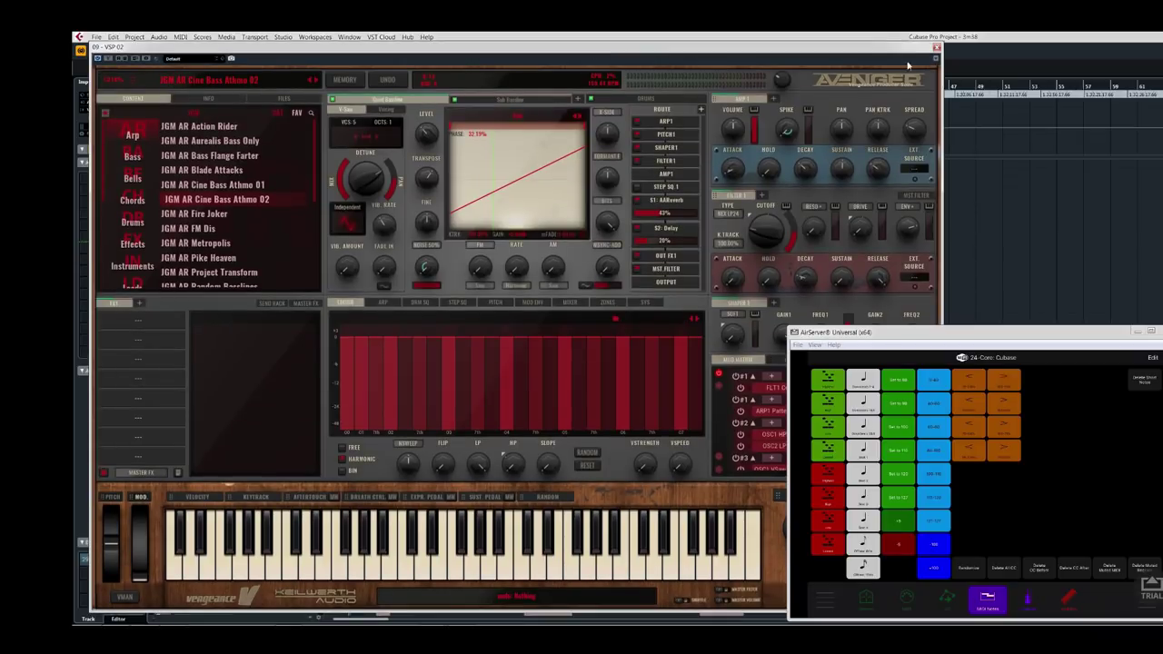
pyautogui.click(936, 58)
# Rename the VSP 02 track to JGM AR Cine Bass Athmo 02.
pyautogui.doubleClick(218, 172)
pyautogui.write('JGM')
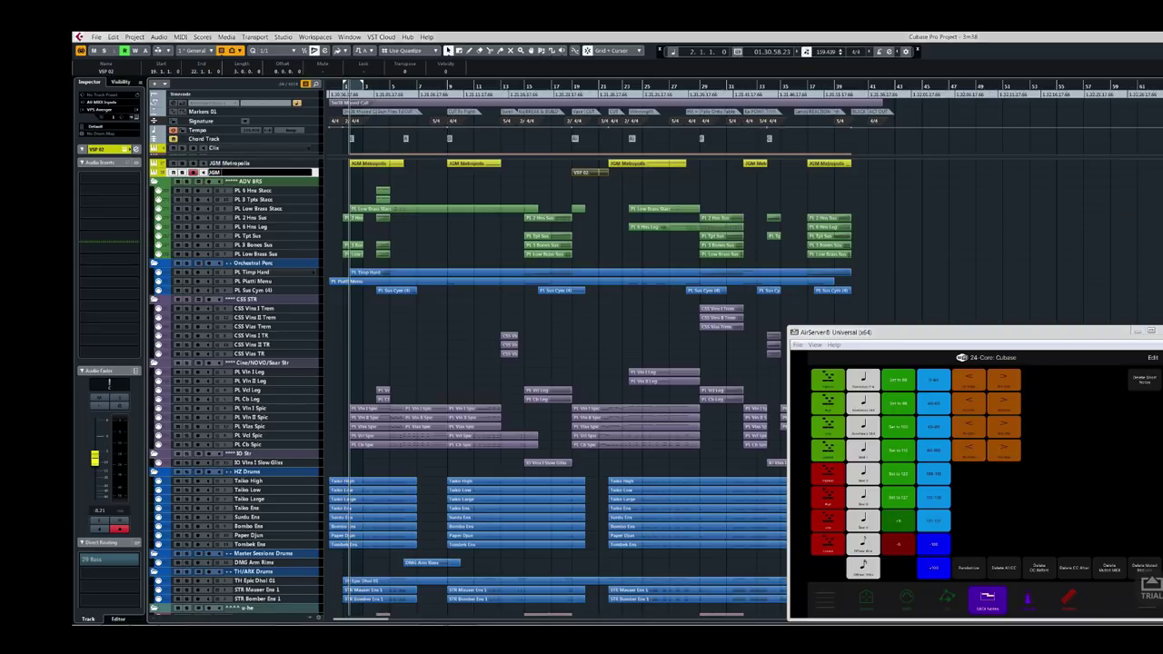
pyautogui.write(' AR Cibe Bass Athmo 02')
pyautogui.click(240, 172)
pyautogui.press('BackSpace')
pyautogui.write('nCine')
pyautogui.press('Return')
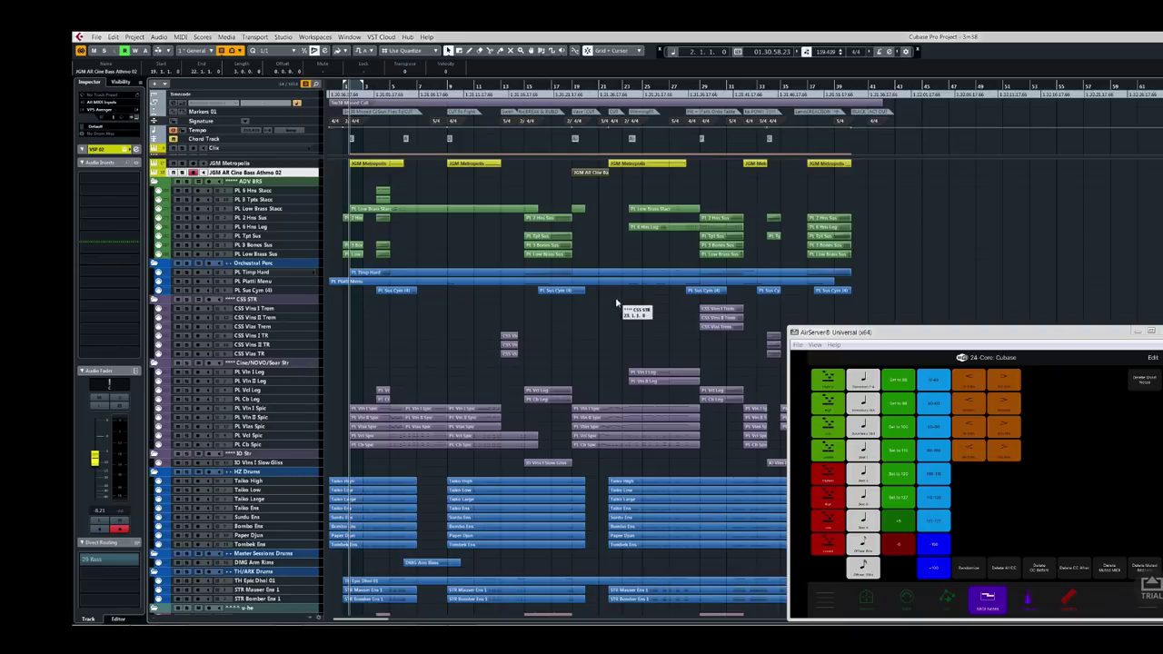
# Move the cursor to bar 20 and select the PL 2 Hns Sus part at bar 34.
pyautogui.moveTo(591, 96)
pyautogui.mouseDown()
pyautogui.moveTo(591, 139)
pyautogui.moveTo(591, 111)
pyautogui.mouseUp()
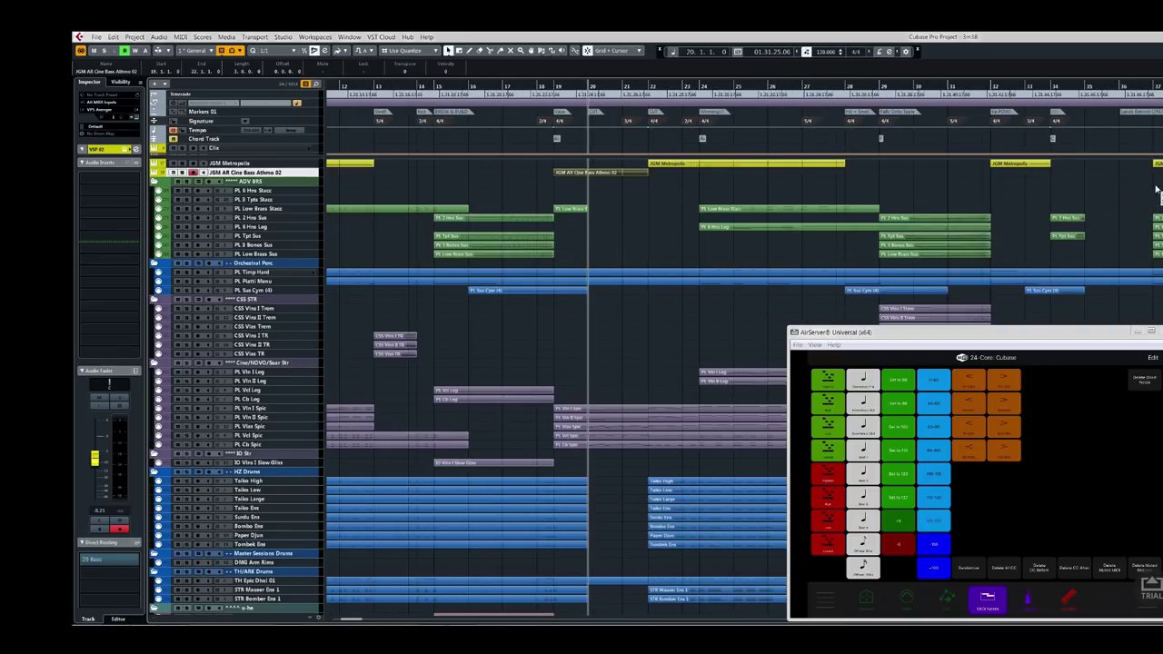
pyautogui.click(1068, 221)
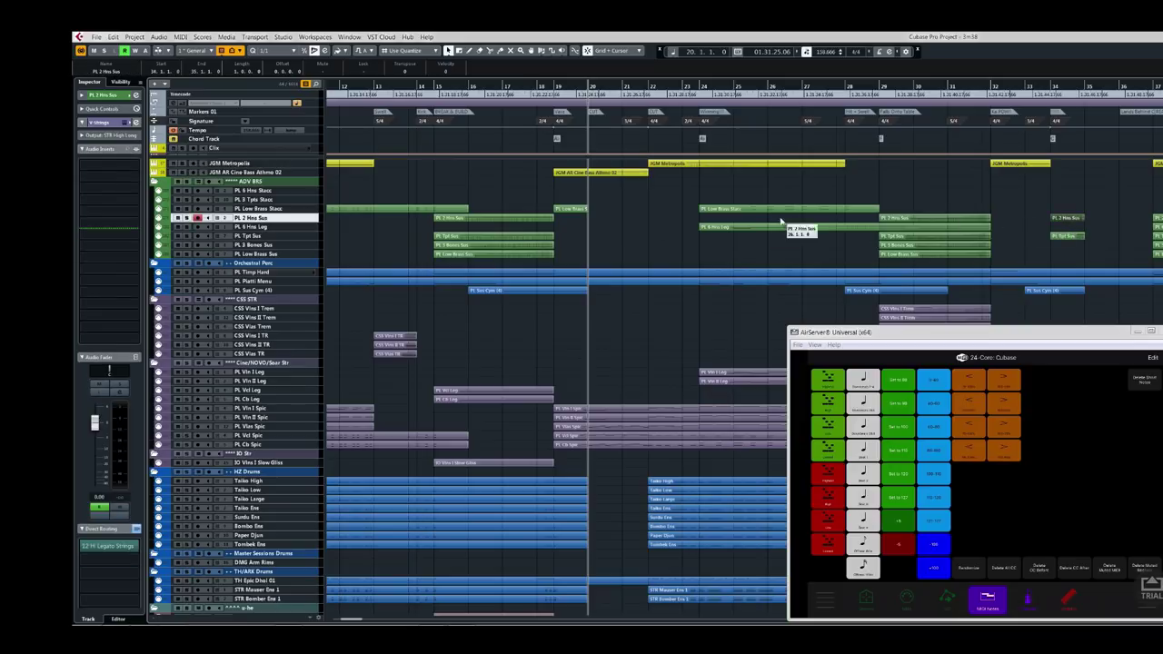